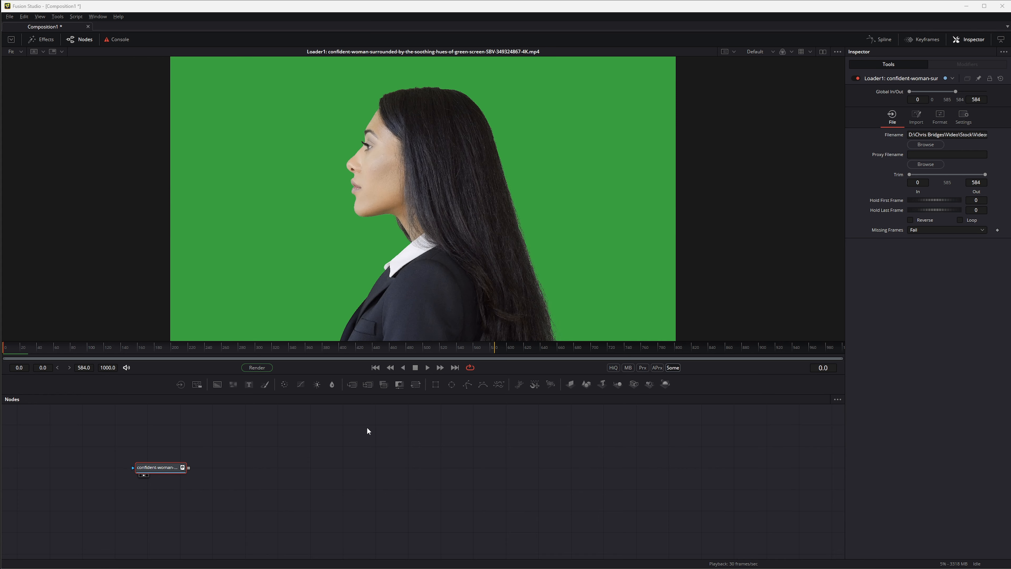
Add a Primatte node after the green-screen clip's loader node.
left_click_drag(95, 443, 199, 488)
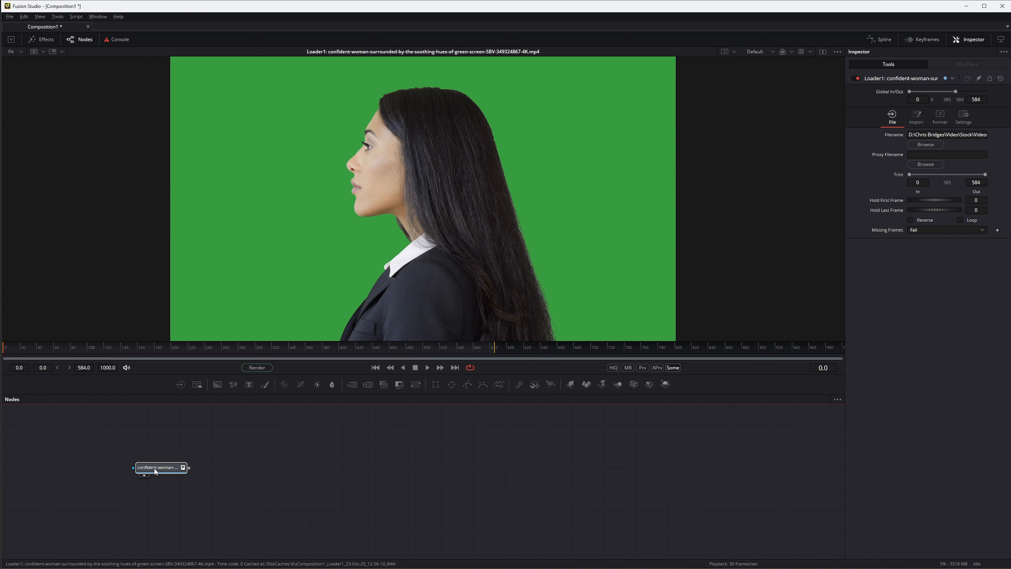
left_click(161, 470)
key("shift+space")
type("pri")
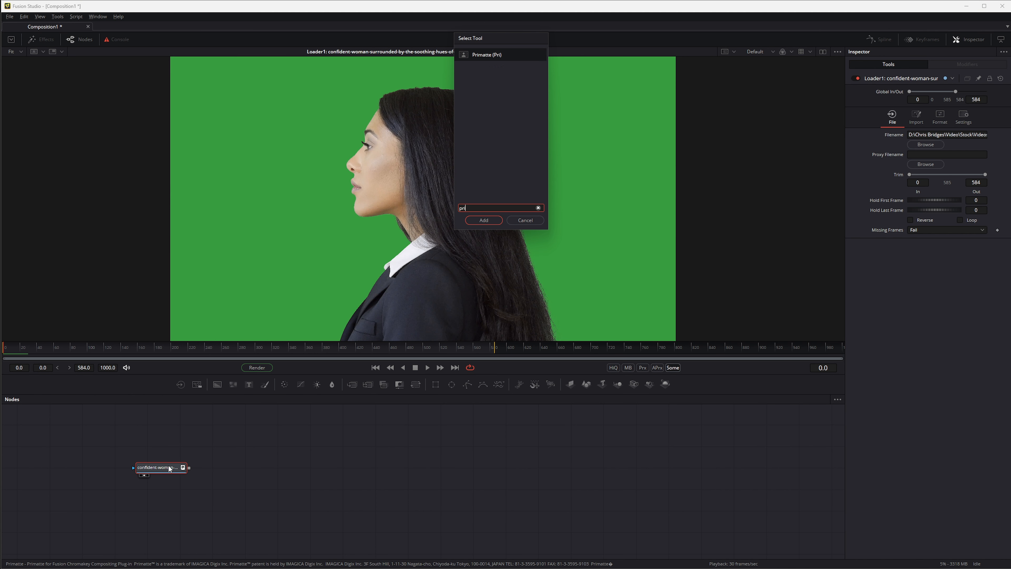
type("m")
key("Return")
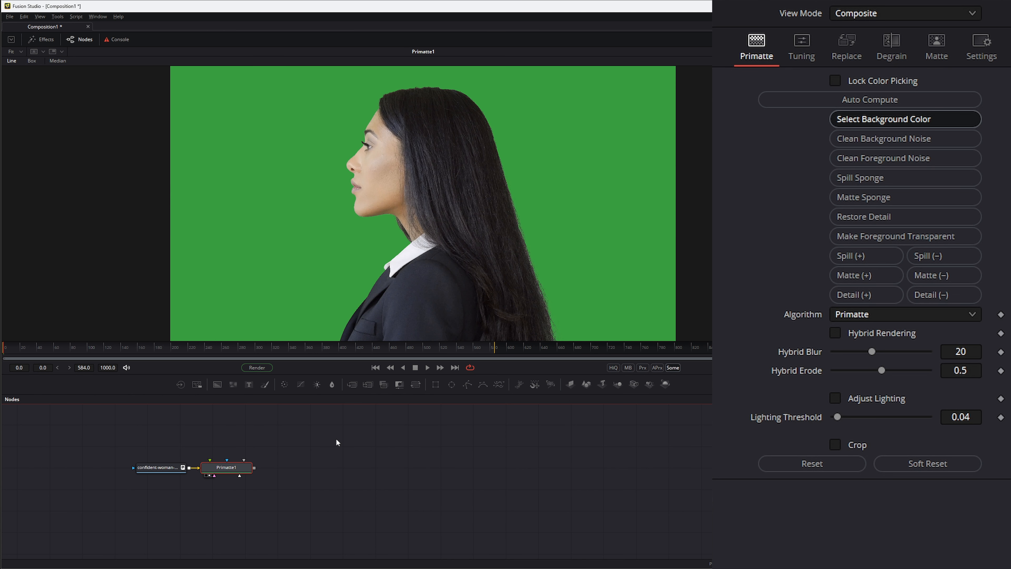
Move the Primatte node slightly farther from the loader node and keep it selected.
left_click_drag(231, 469, 249, 468)
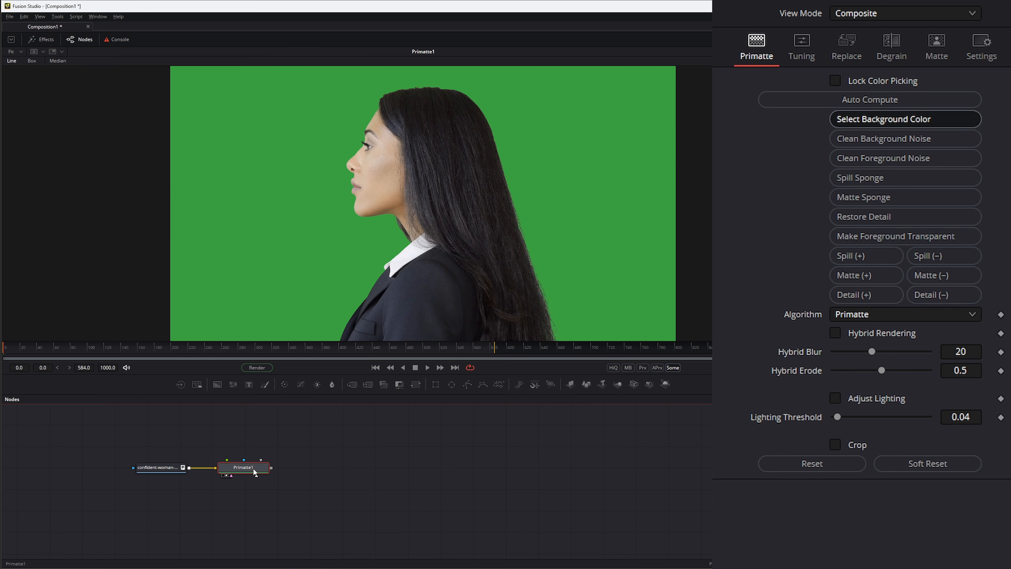
left_click_drag(206, 429, 330, 500)
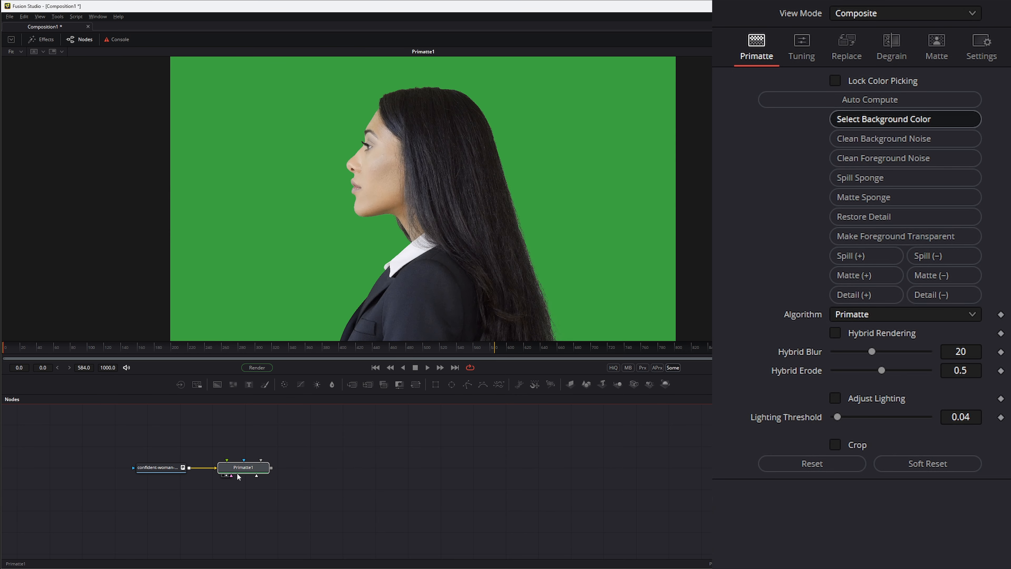
left_click(255, 467)
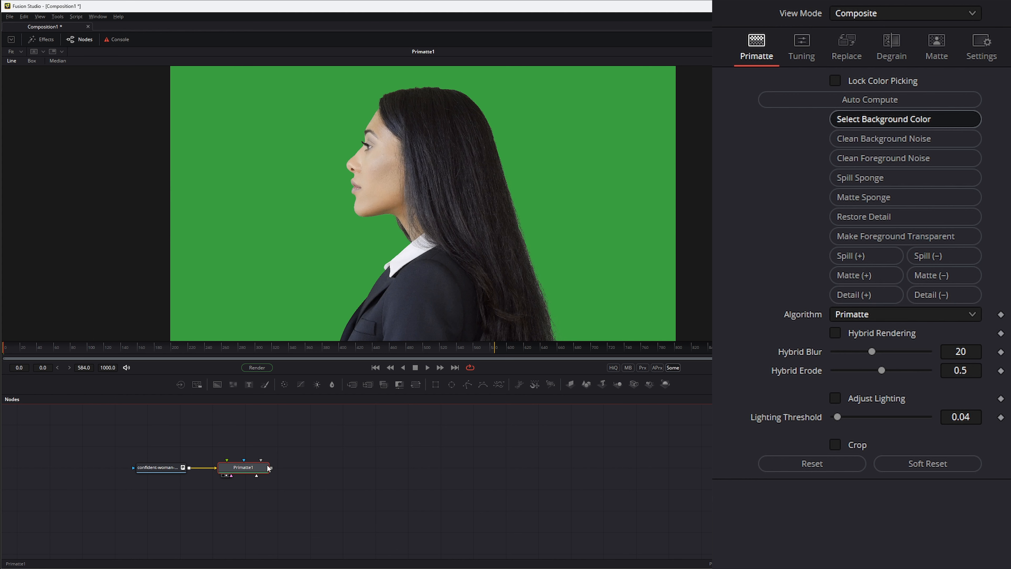
left_click_drag(204, 440, 294, 494)
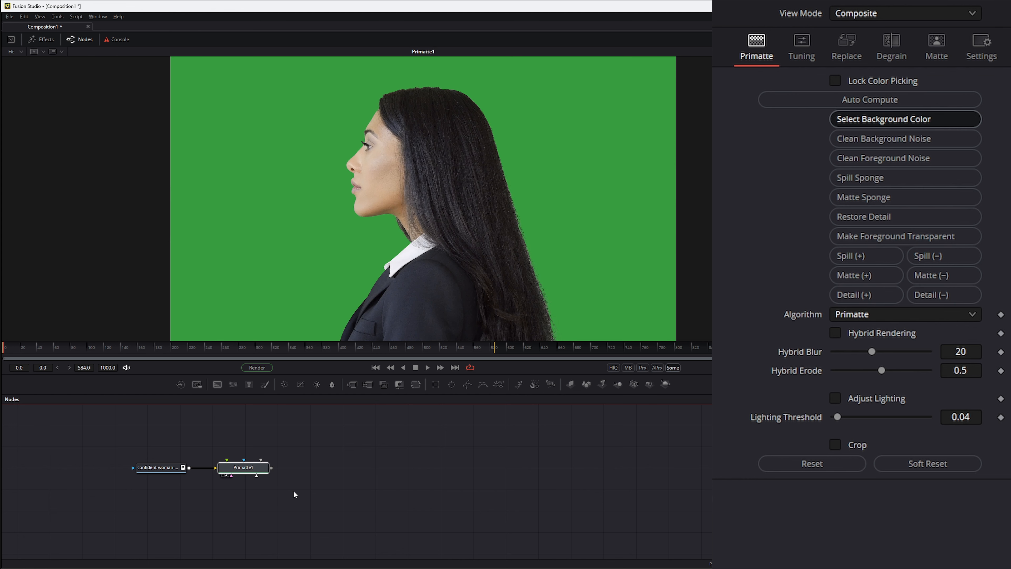
left_click_drag(205, 445, 298, 494)
left_click_drag(245, 471, 252, 468)
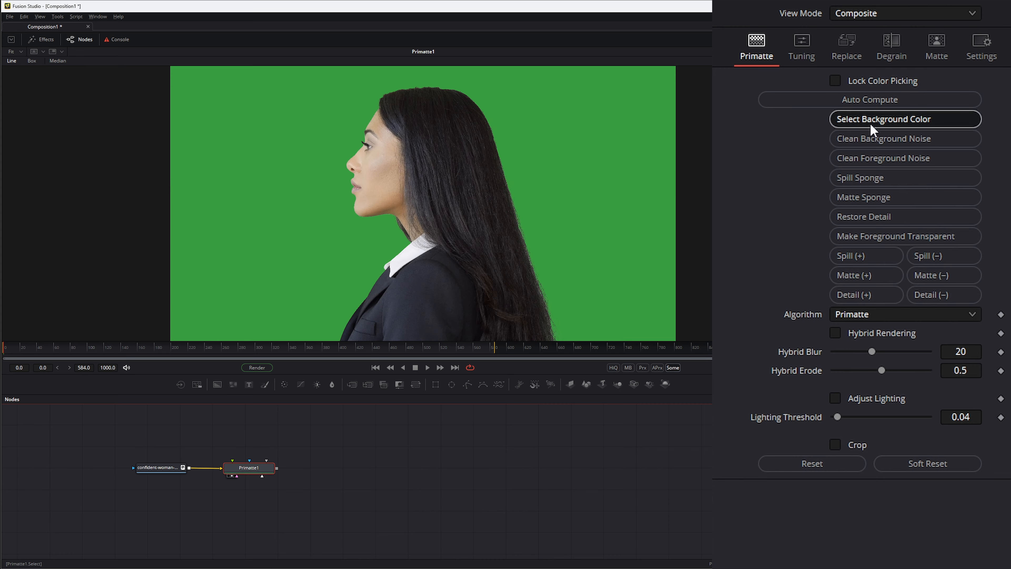
Switch to the browser to examine the Primatte polyhedron regions diagram in the Nuke documentation, and return to the composition.
mouse_move(121, 563)
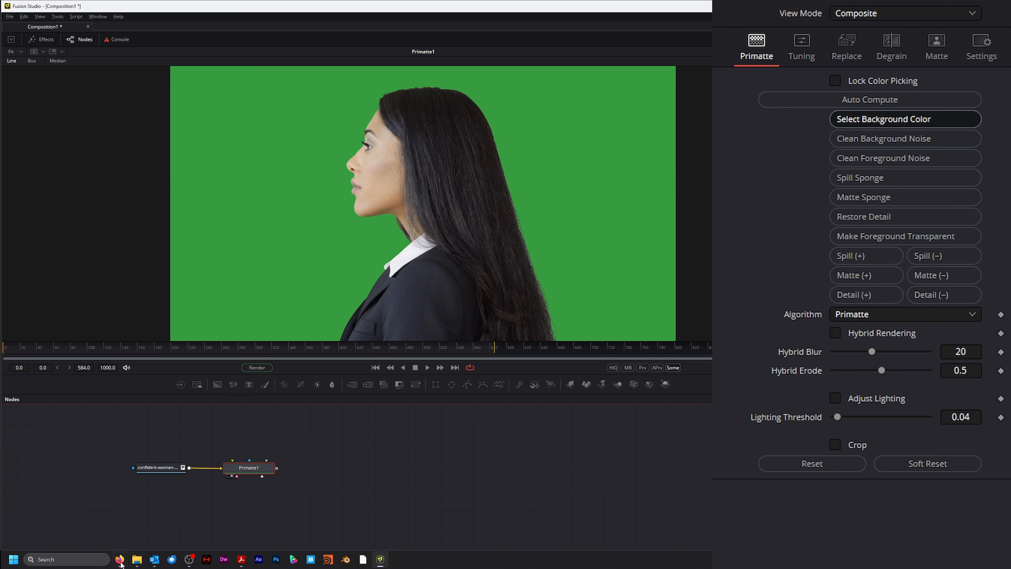
left_click(159, 525)
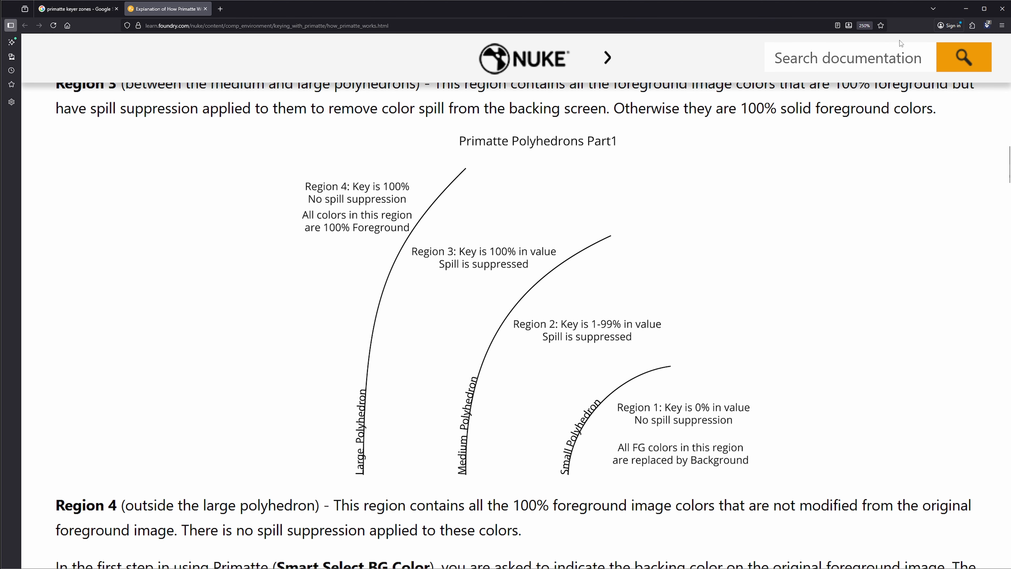
left_click(966, 9)
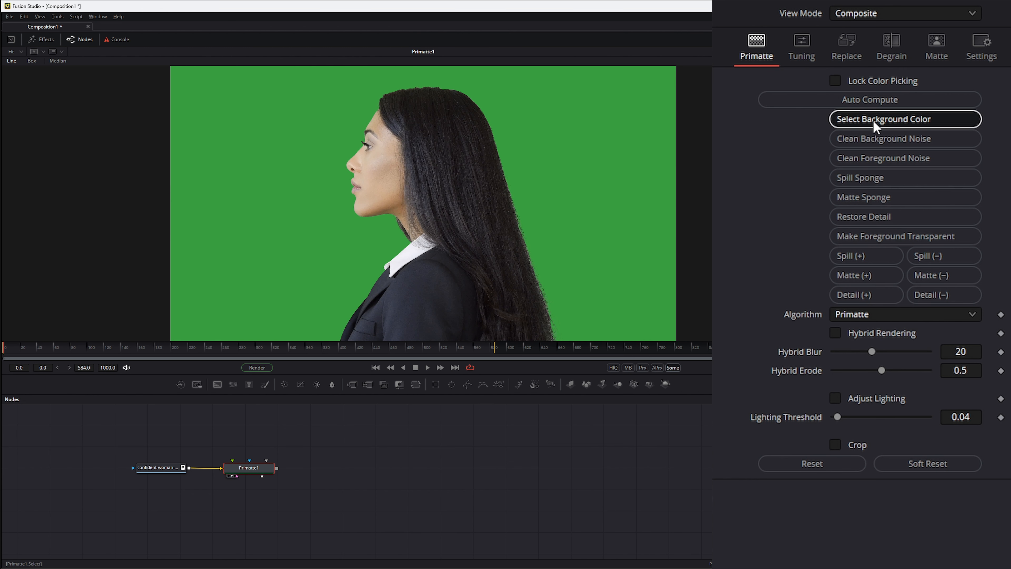
Sample the green backdrop behind the woman's hair with Primatte's Select Background Color.
left_click(846, 122)
left_click_drag(525, 110, 600, 255)
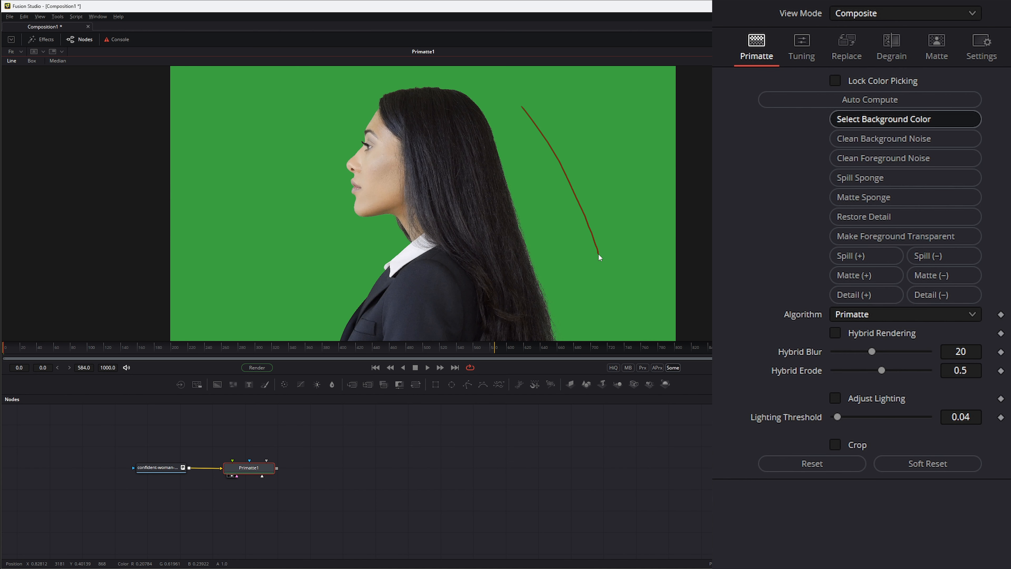
Preview the key in Primatte's Black view mode and return the view mode to Composite.
left_click(855, 14)
left_click(856, 3)
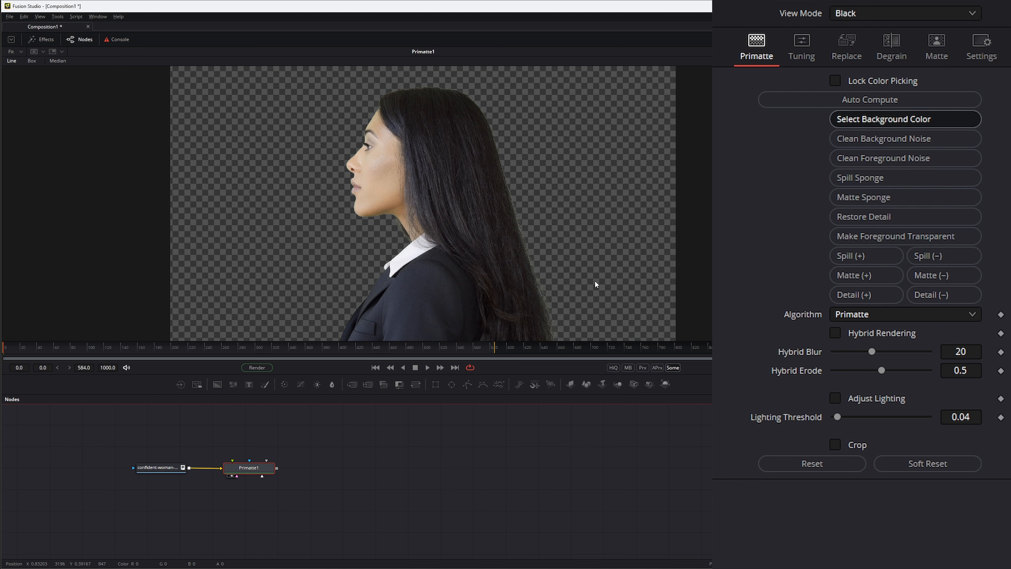
left_click(904, 14)
left_click(867, 37)
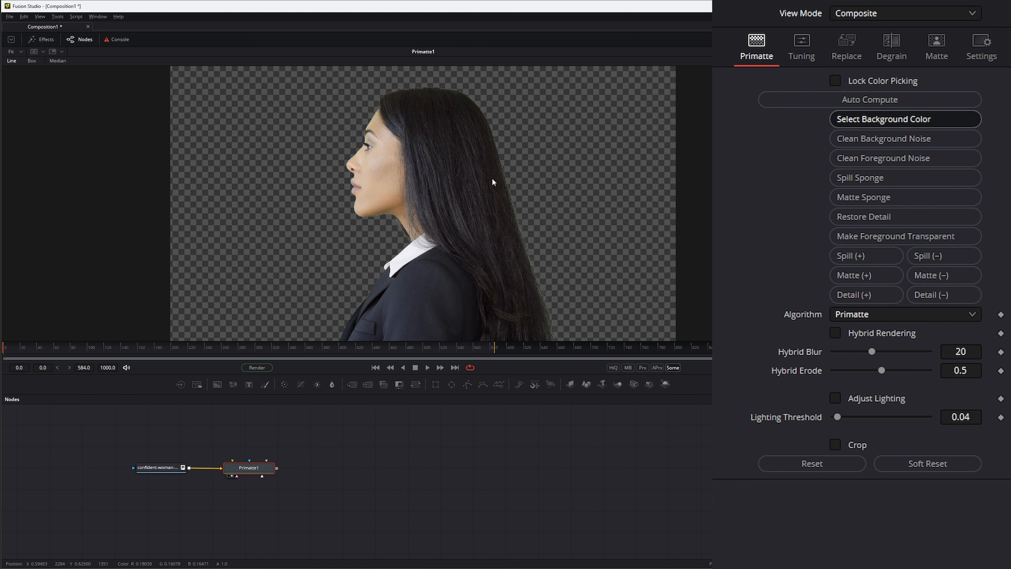
Preview Primatte's Defocus Foreground, Processed Foreground, Hybrid Matte and Lighting Foreground view modes.
left_click(874, 15)
left_click(872, 34)
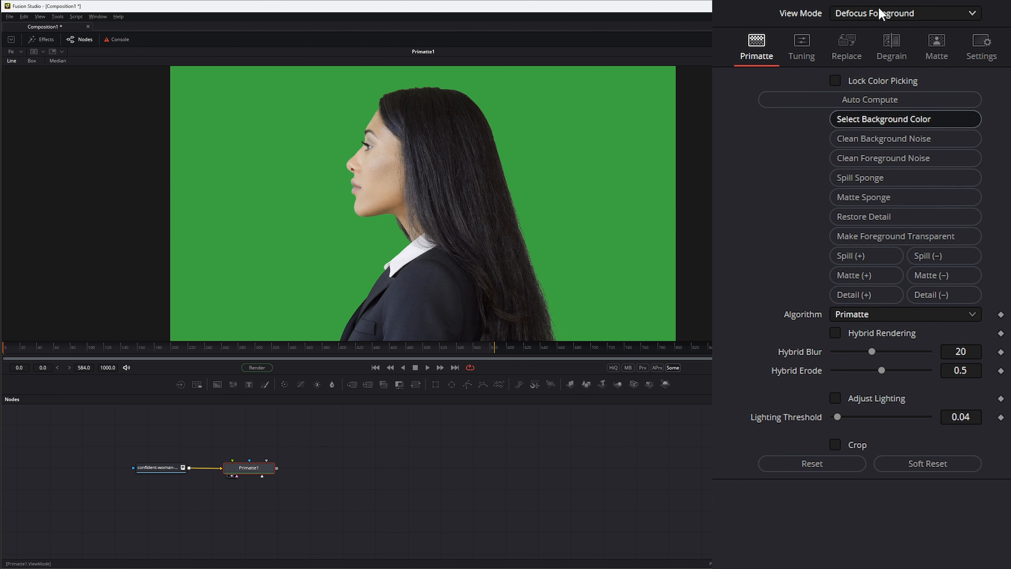
left_click(865, 16)
left_click(867, 39)
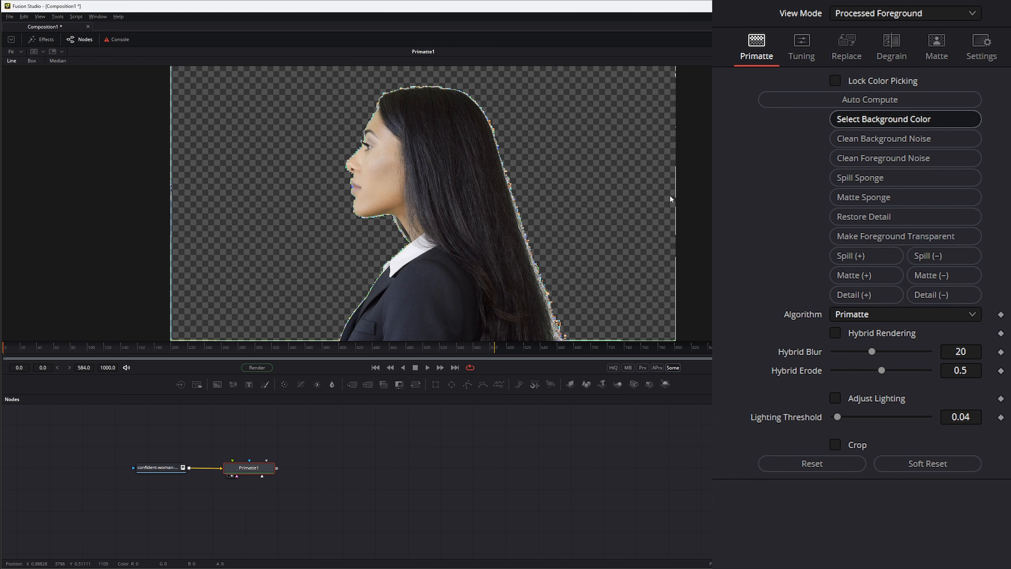
left_click(896, 13)
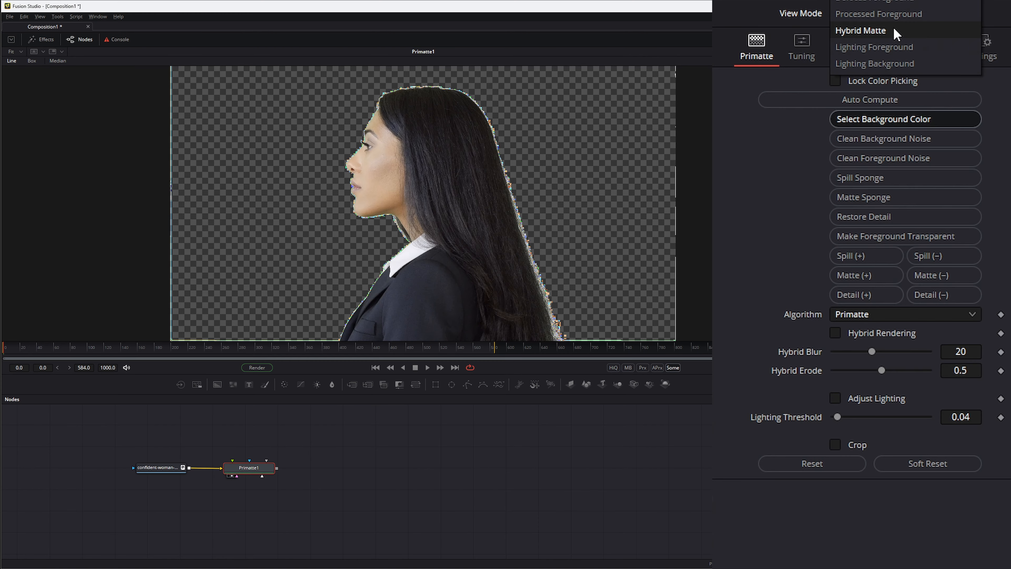
left_click(894, 29)
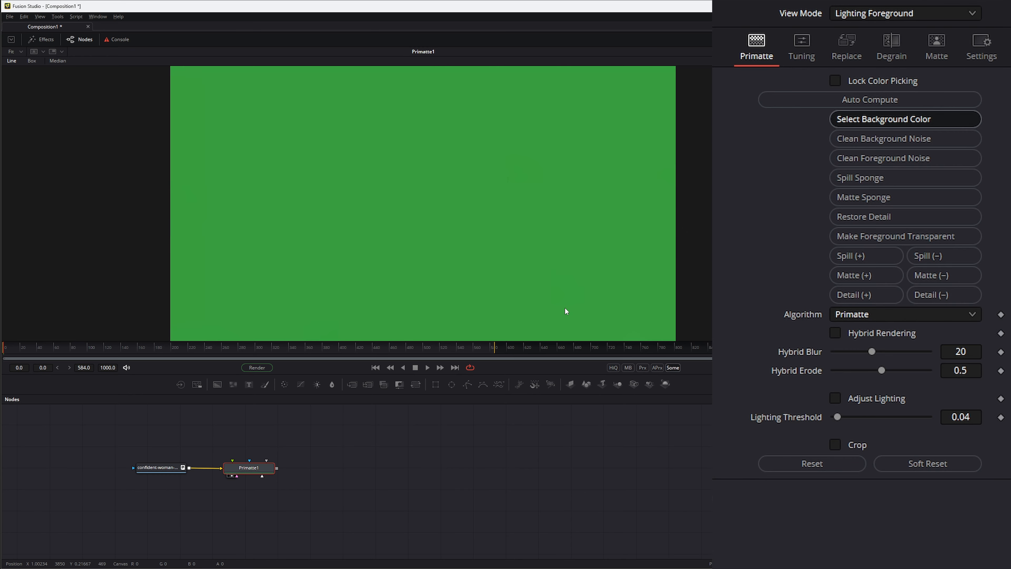
Preview Primatte's Lighting Background view mode and set the view mode back to Composite.
left_click(869, 15)
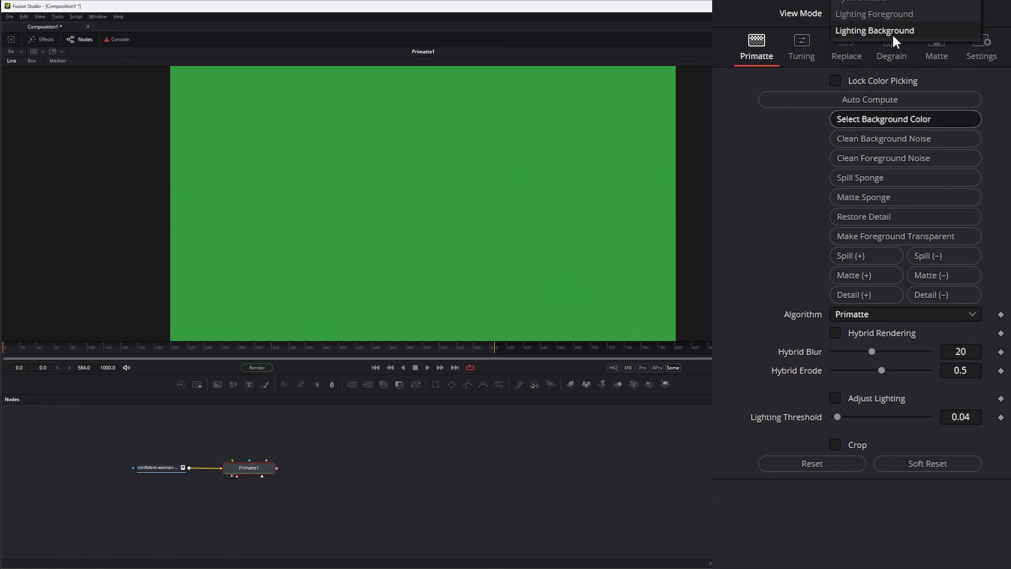
left_click(880, 31)
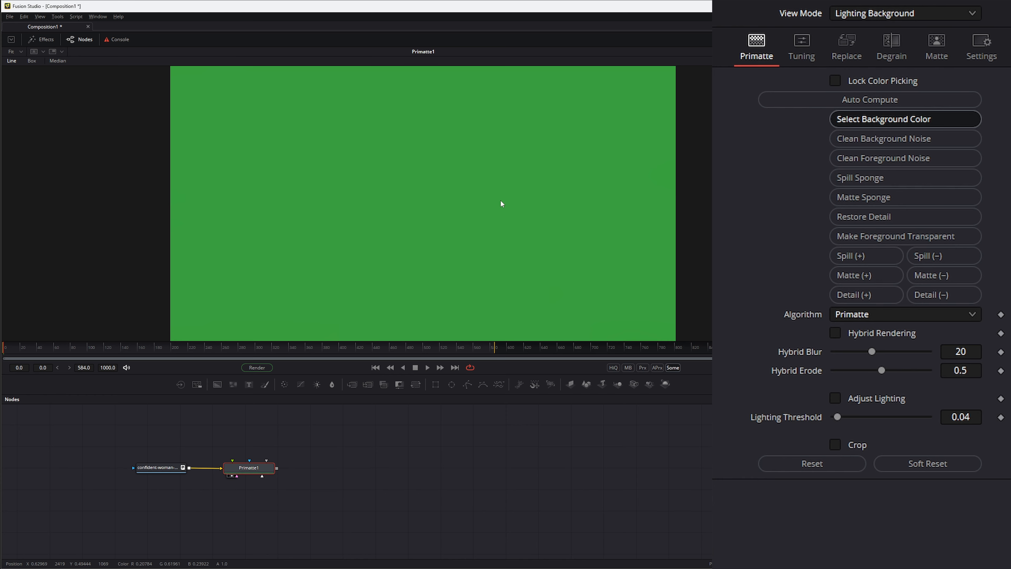
left_click(871, 18)
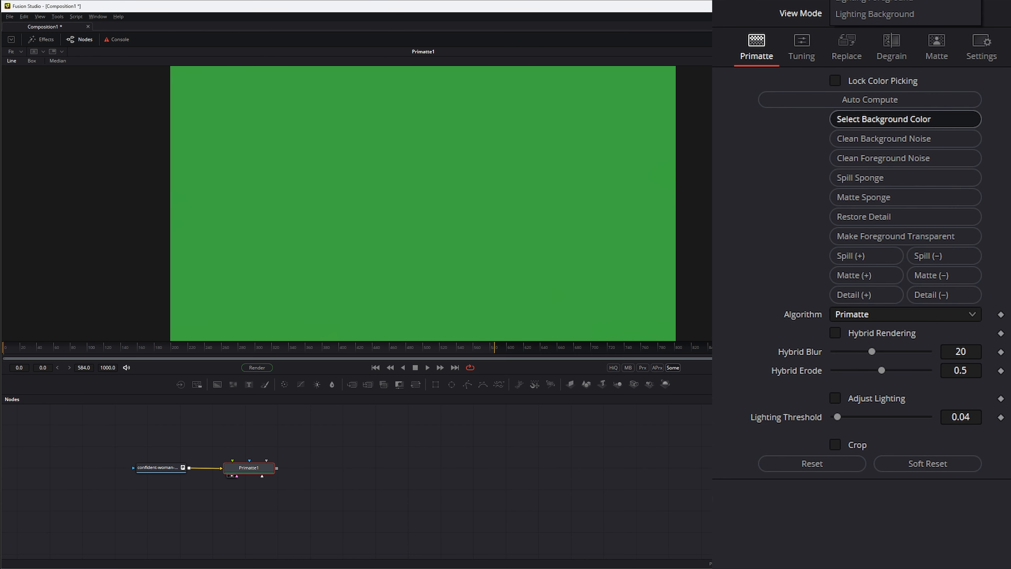
left_click(872, 1)
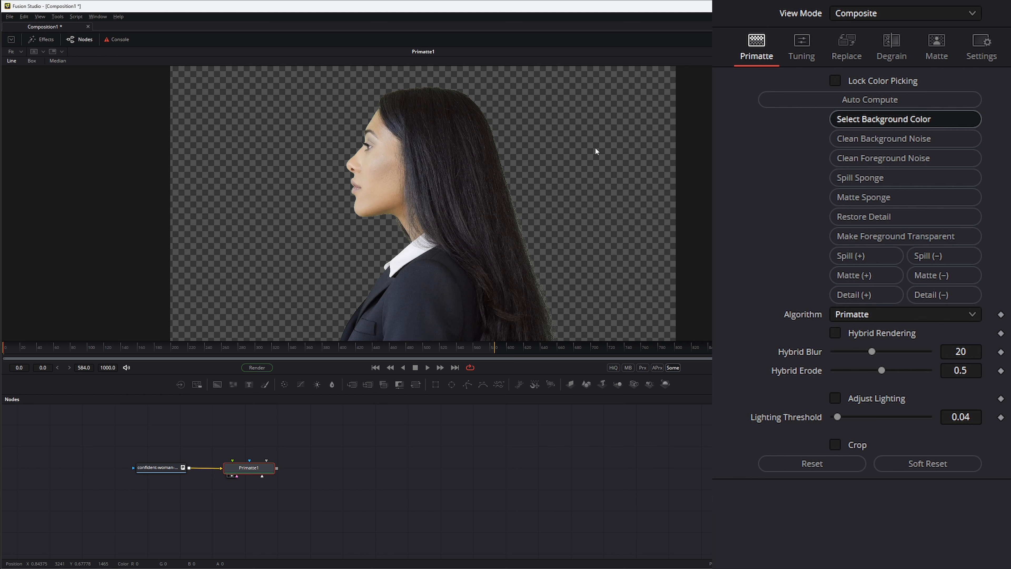
Examine the key's alpha channel in the viewer, switching between the matte and the color image.
left_click(783, 53)
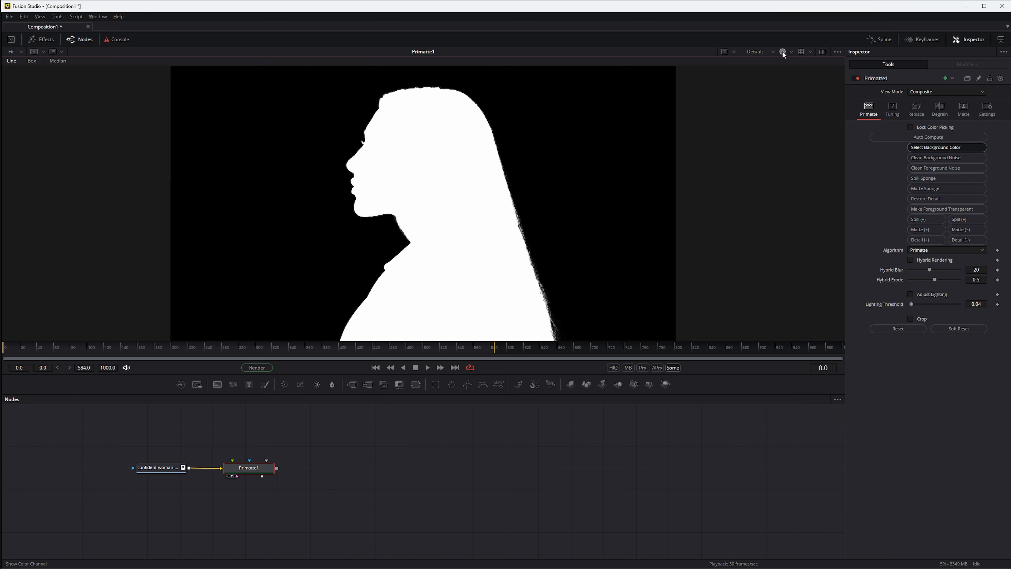
left_click(782, 52)
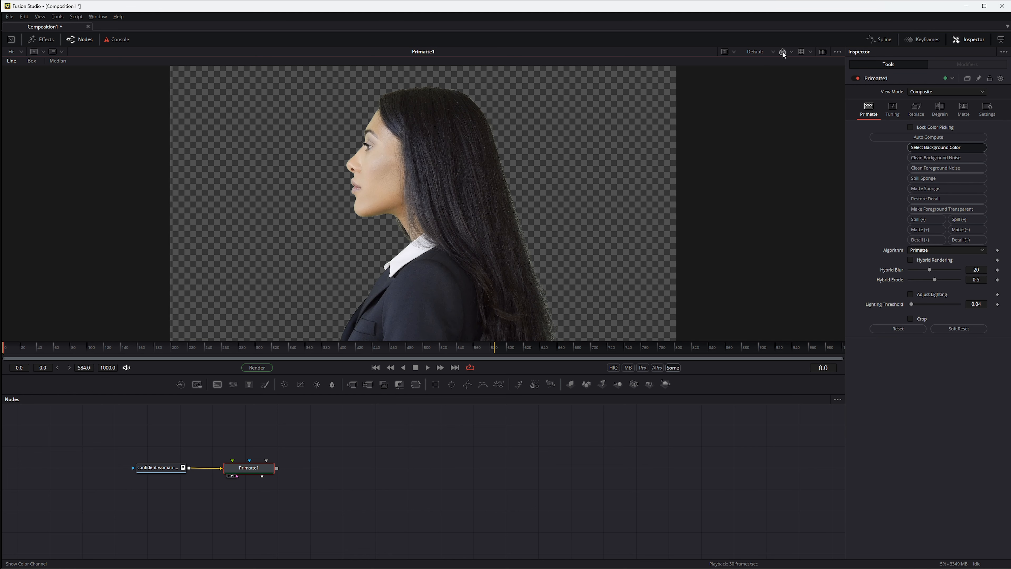
left_click(783, 51)
left_click(782, 50)
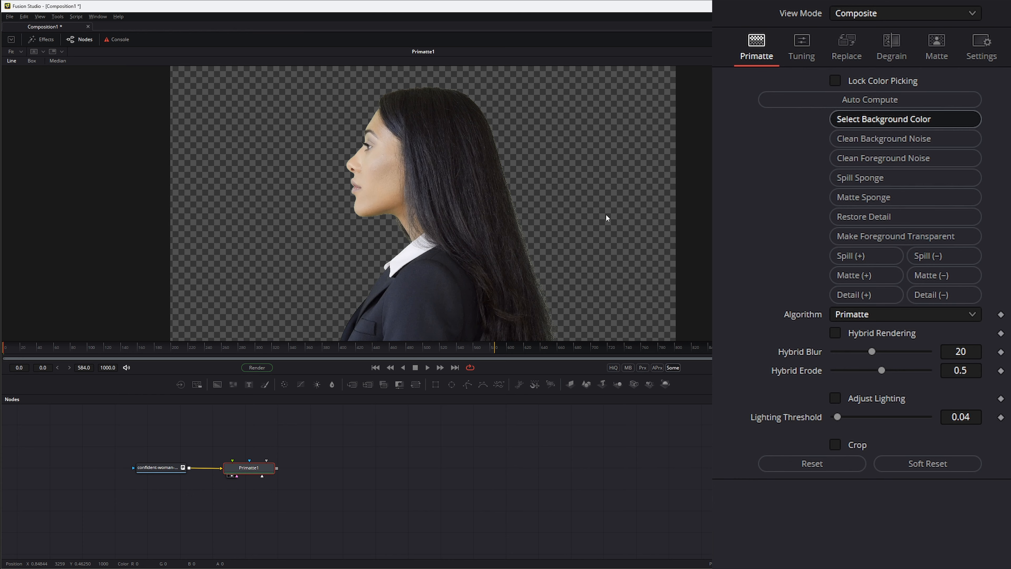
Lock color picking, try a sampling stroke across the hair, and unlock color picking again.
left_click(834, 80)
left_click_drag(489, 206, 516, 222)
left_click(834, 80)
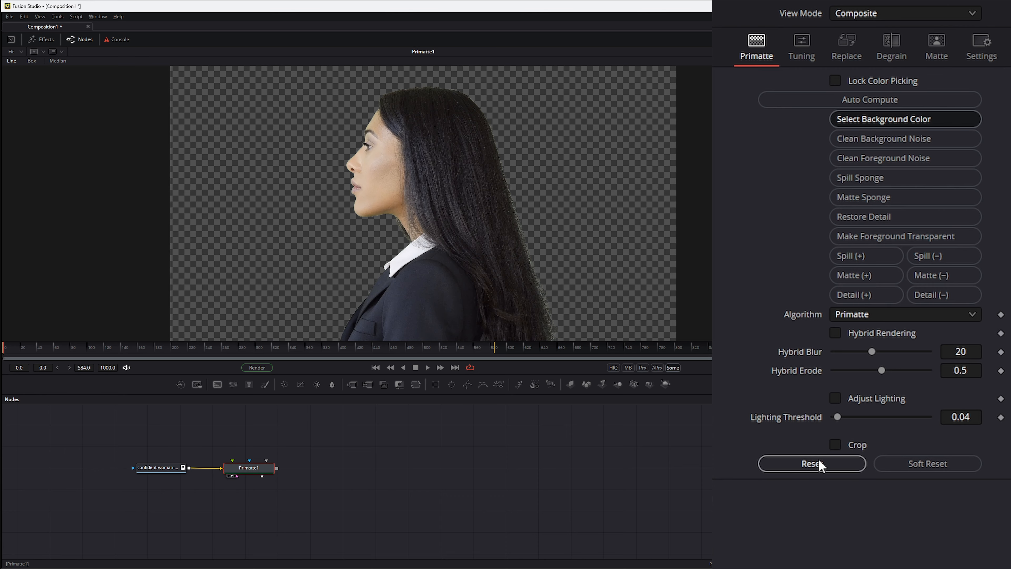
Reset the Primatte key and generate a key with Auto Compute instead.
left_click(818, 464)
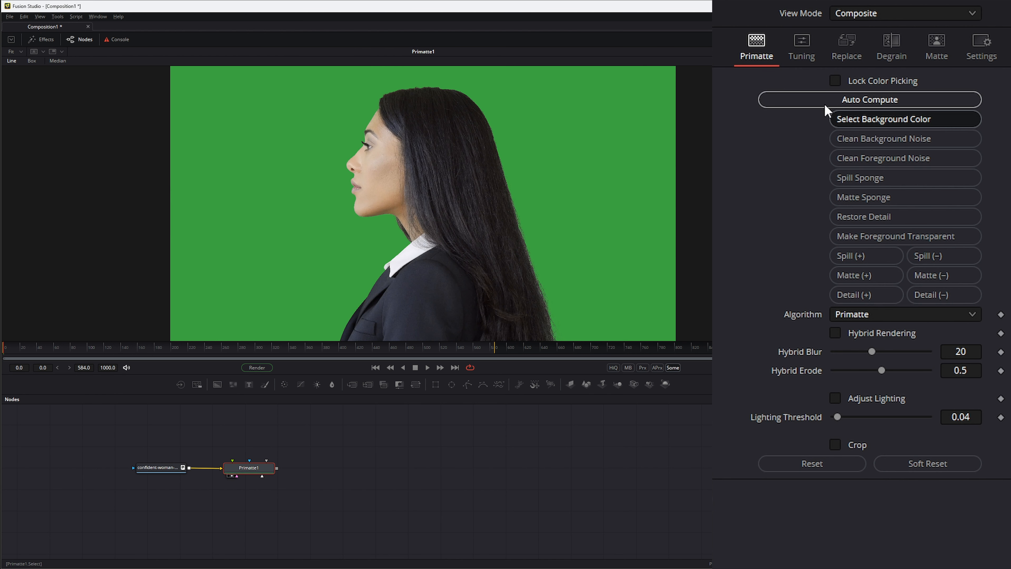
left_click(868, 102)
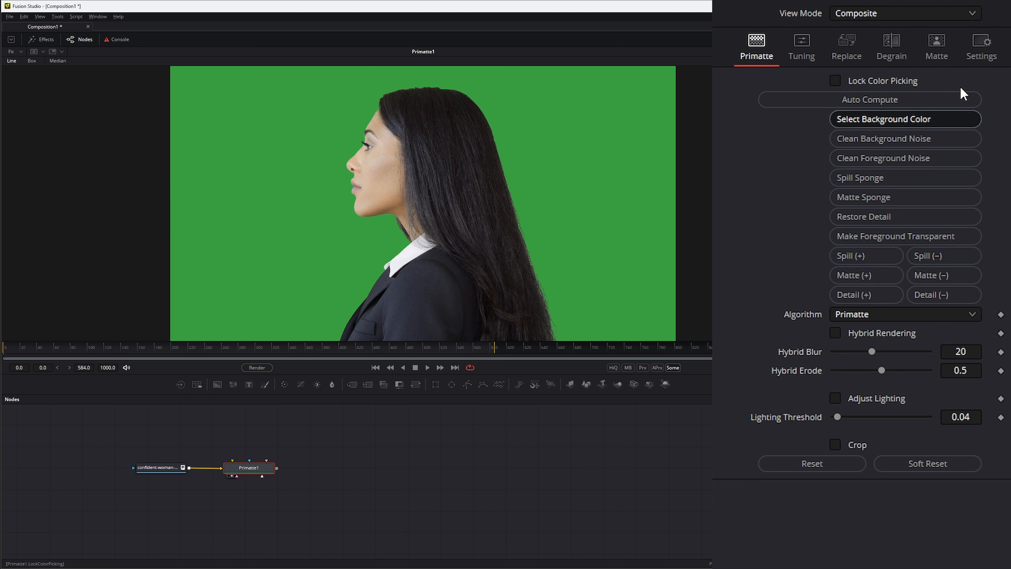
left_click(861, 103)
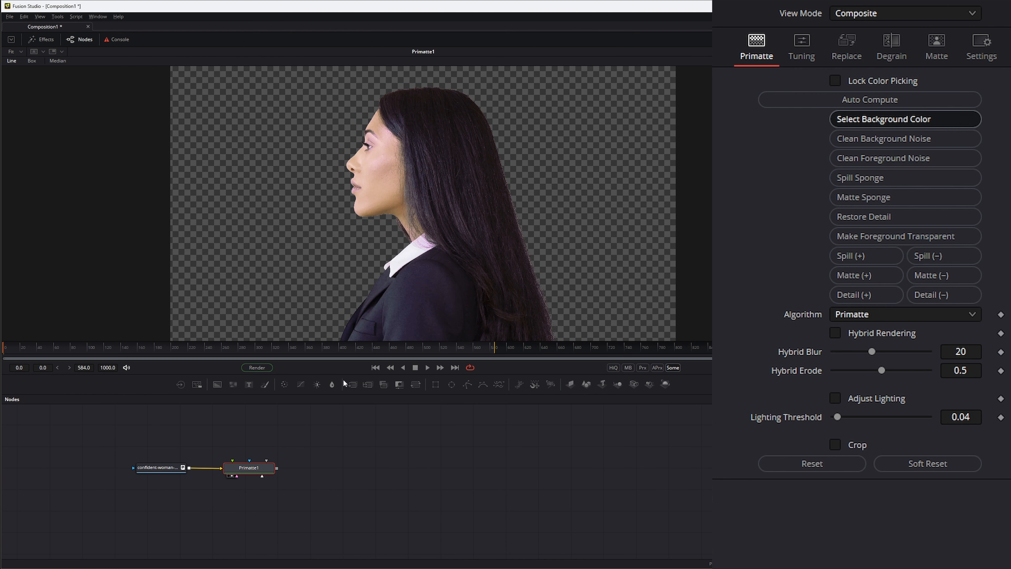
Try a Color Corrector after Primatte with the master tint pushed toward red at strength 0.0674, and delete the node.
left_click(302, 384)
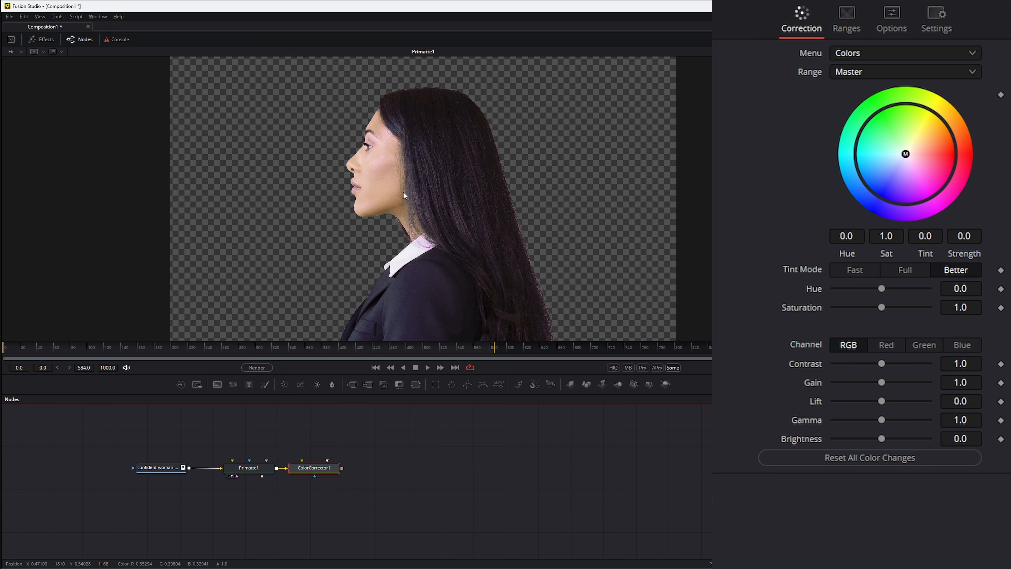
mouse_move(907, 154)
left_mouse_down()
mouse_move(911, 167)
mouse_move(907, 151)
mouse_move(919, 154)
left_mouse_up()
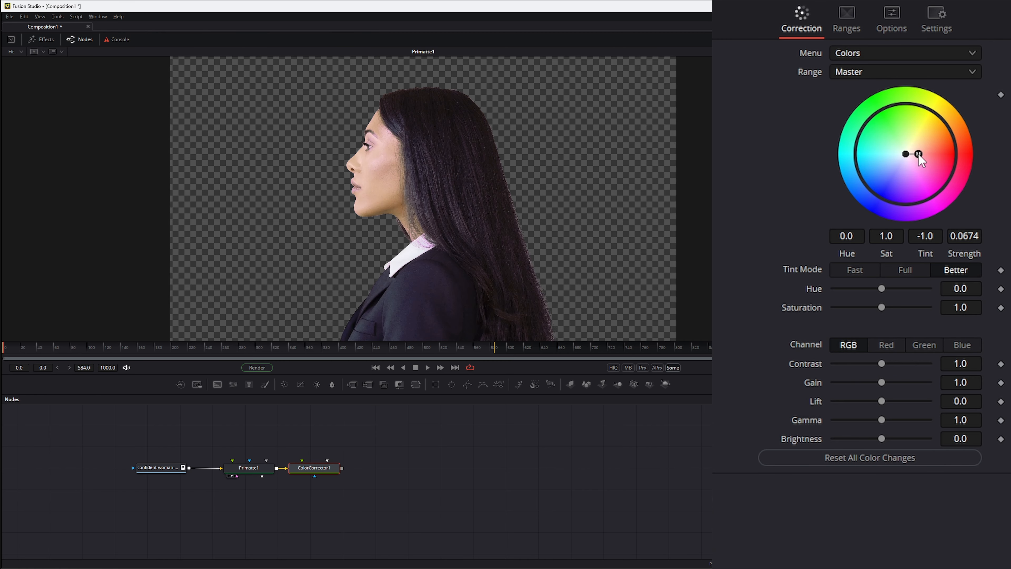
left_click_drag(354, 440, 318, 485)
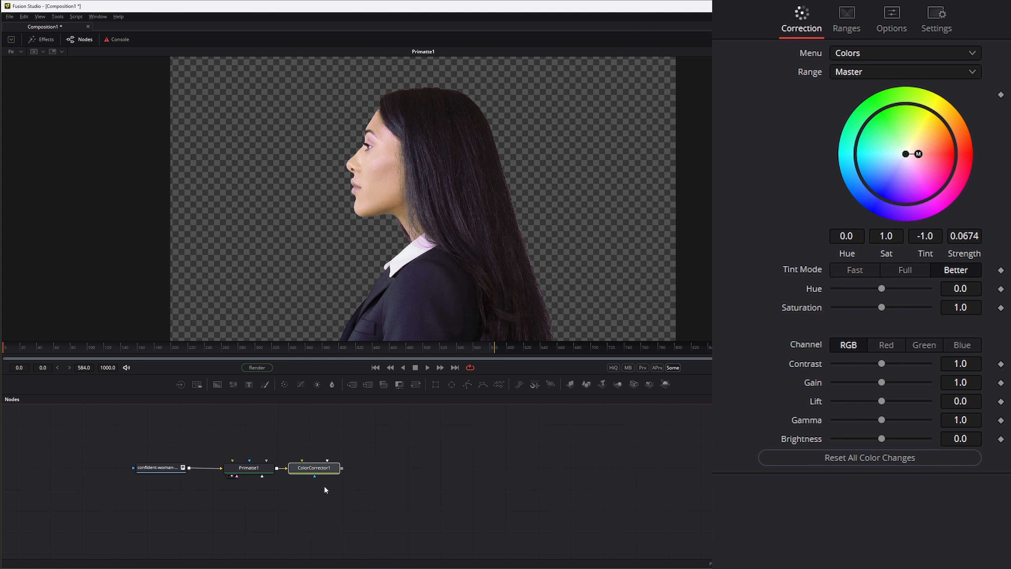
key("Delete")
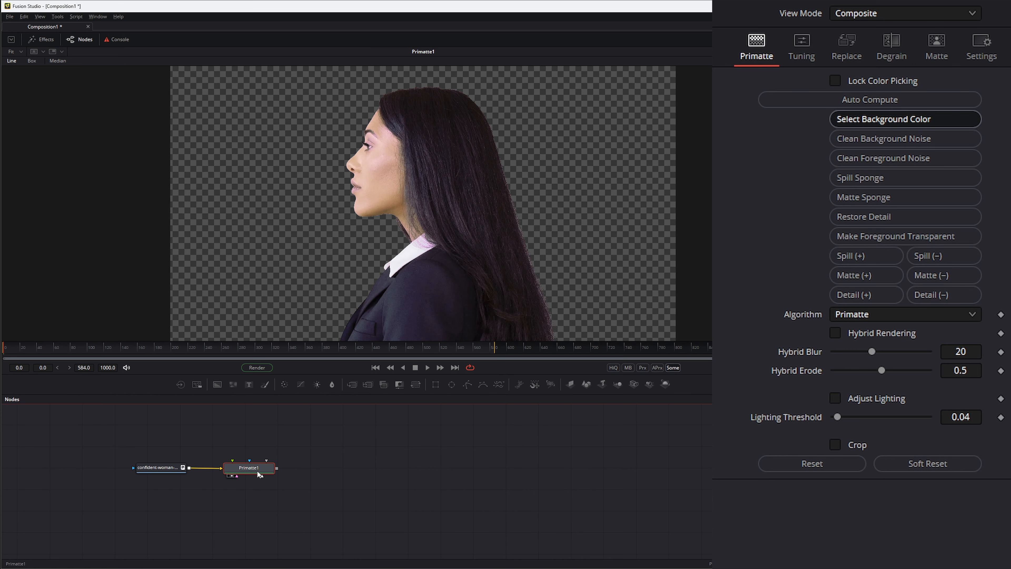
Reset the Primatte key and resample the green backdrop beside the woman's hair with Select Background Color.
left_click(806, 463)
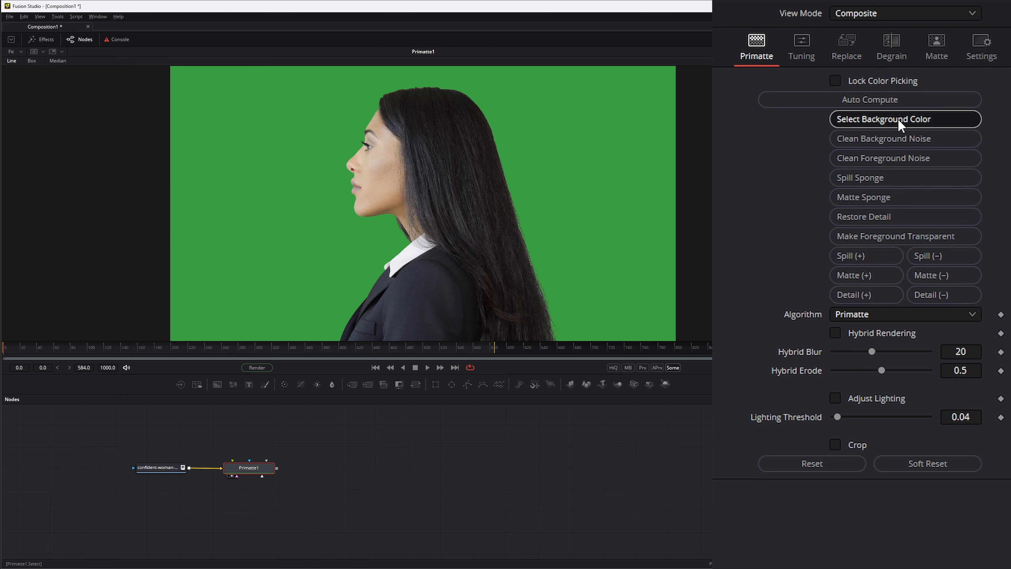
left_click(887, 121)
left_click_drag(541, 134, 576, 211)
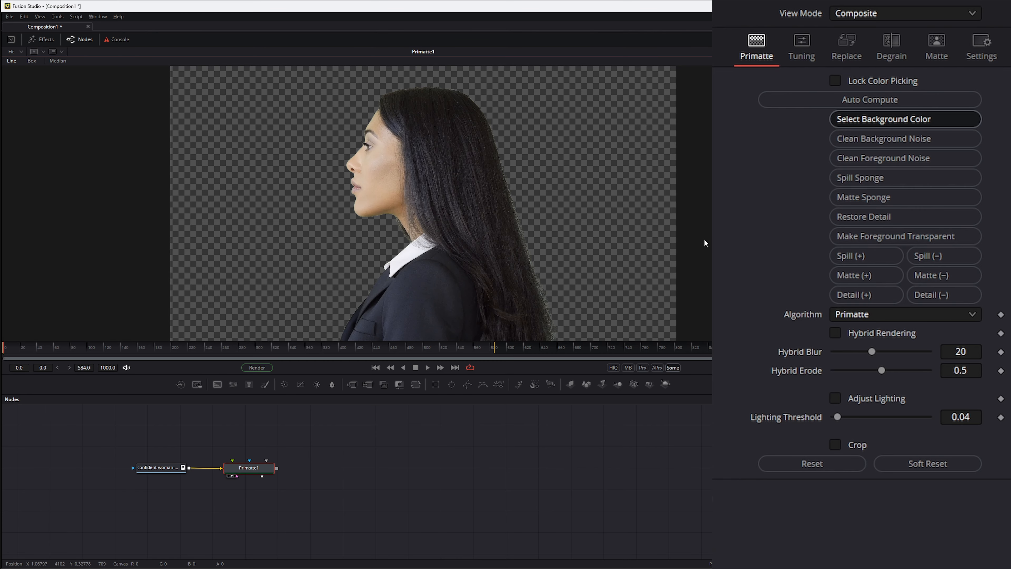
Activate Clean Background Noise and examine the black background of the alpha matte around the woman for leftover noise.
left_click(860, 139)
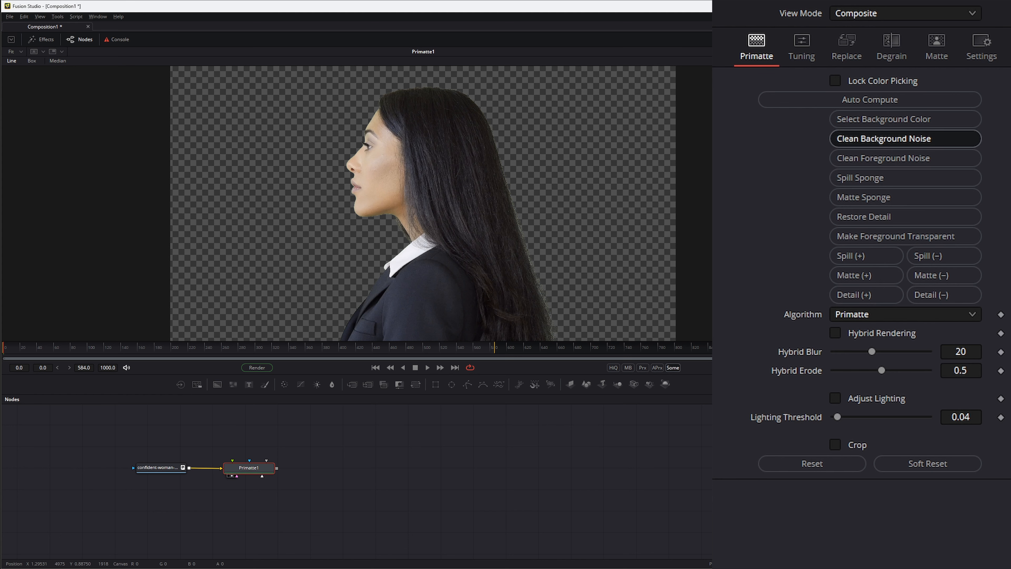
key("a")
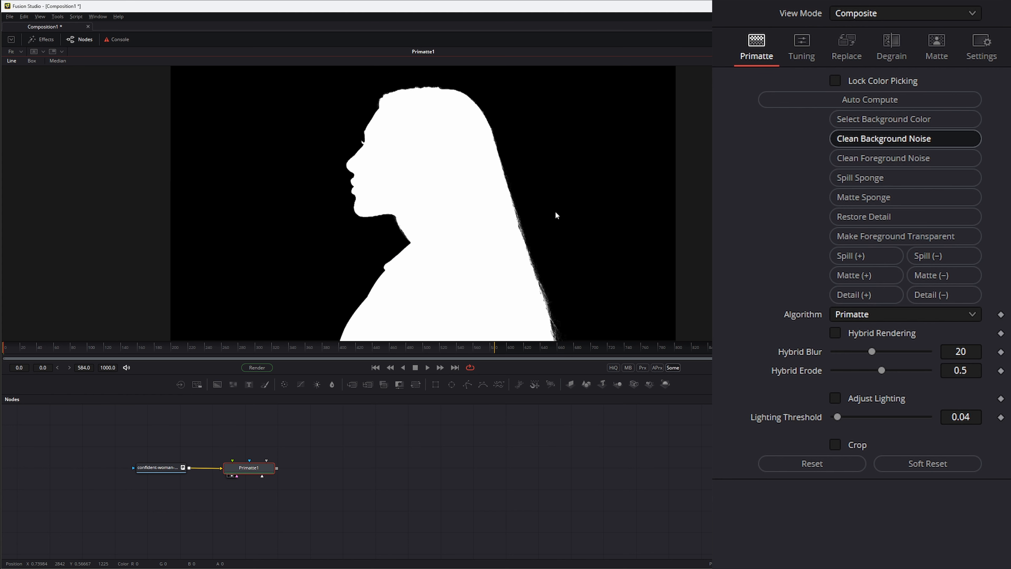
scroll(592, 271, "up", 2)
scroll(592, 270, "up", 4)
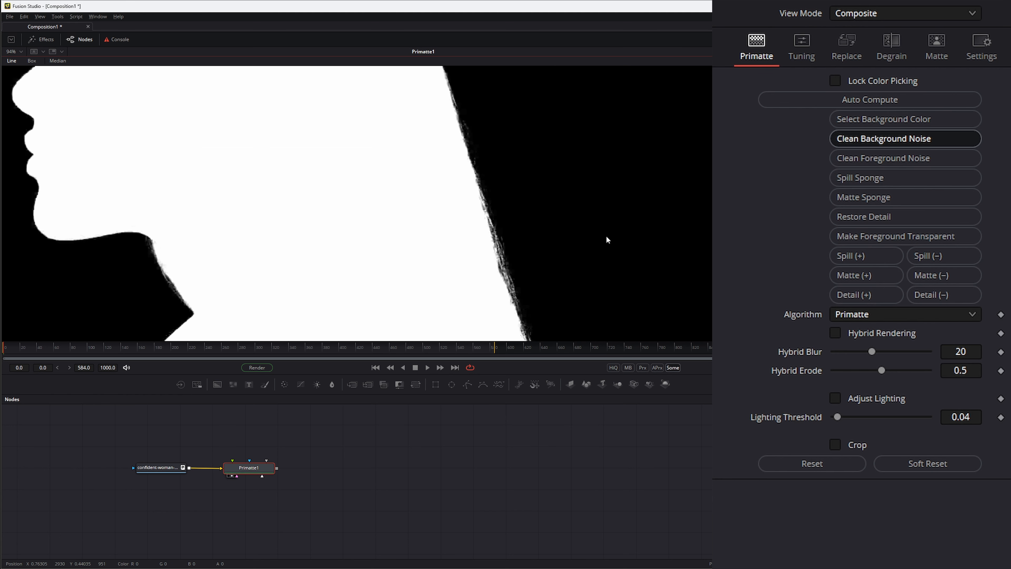
left_click_drag(603, 209, 383, 320)
left_click_drag(412, 155, 357, 197)
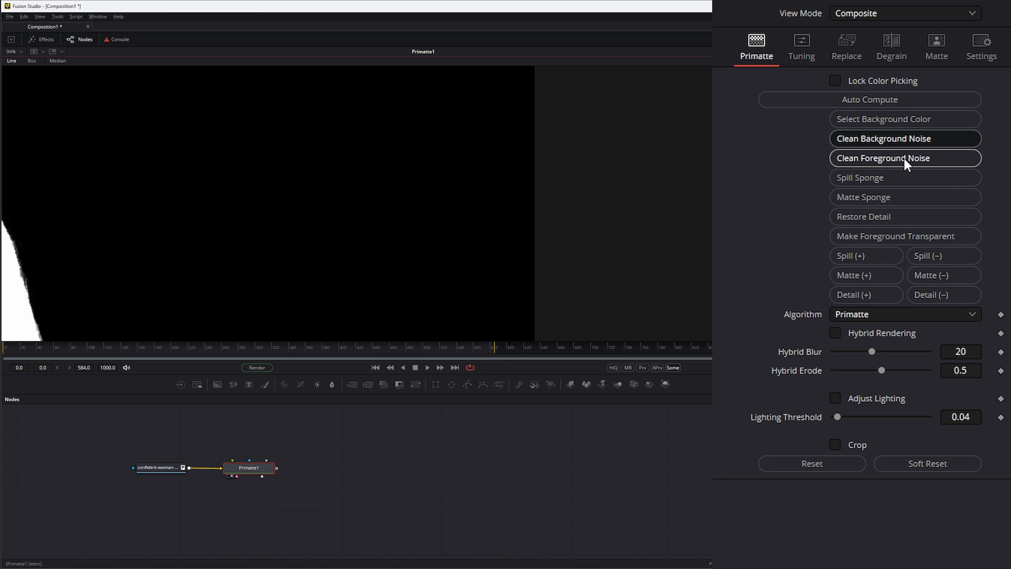
left_click_drag(337, 98, 438, 99)
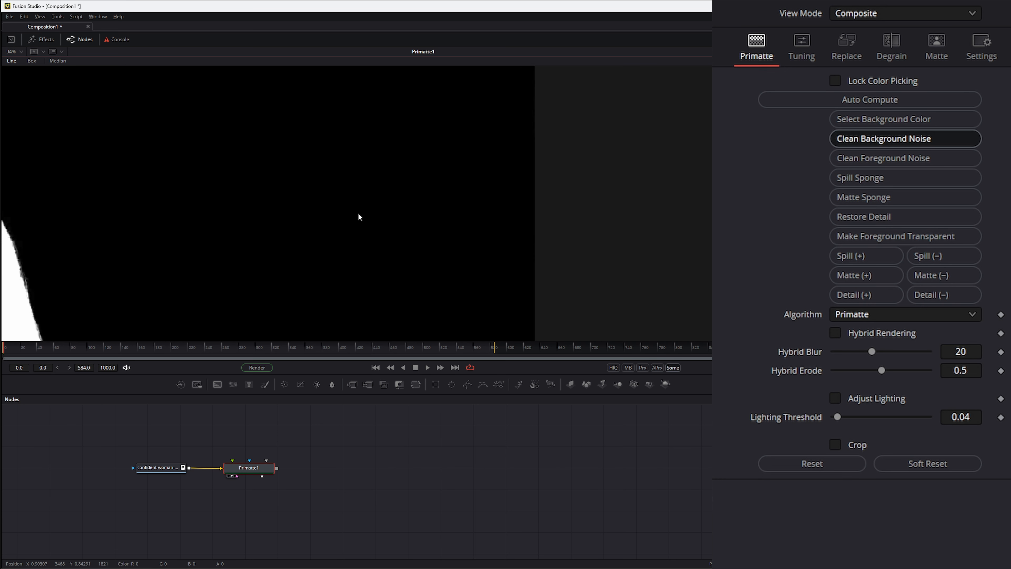
scroll(348, 228, "down", 4)
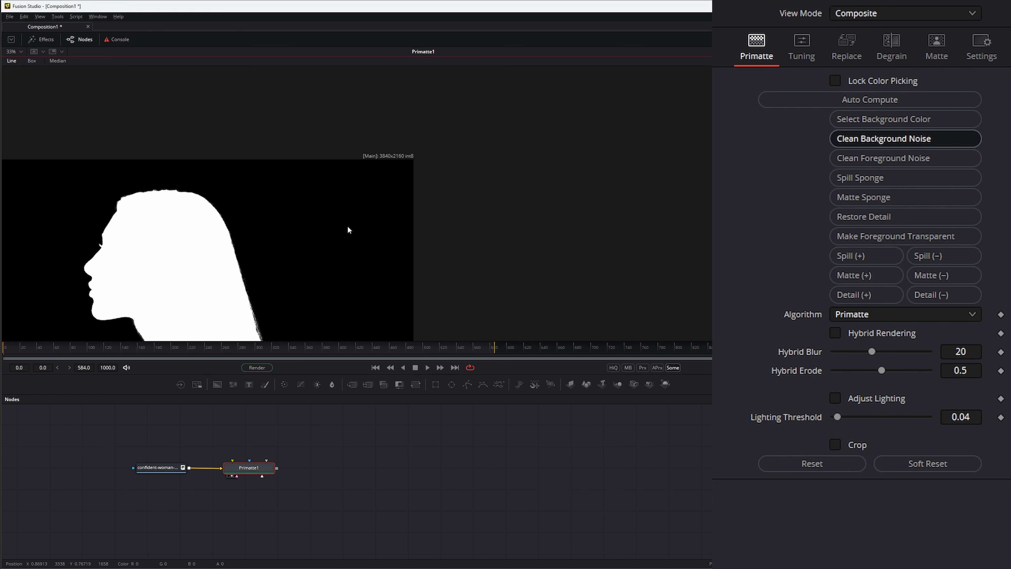
scroll(318, 207, "up", 2)
scroll(285, 255, "down", 1)
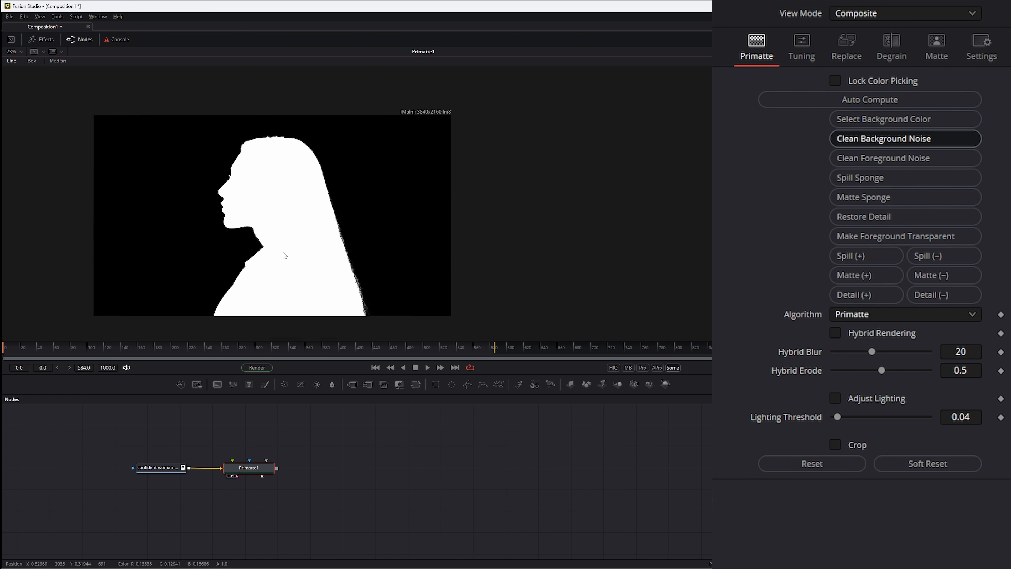
left_click(13, 53)
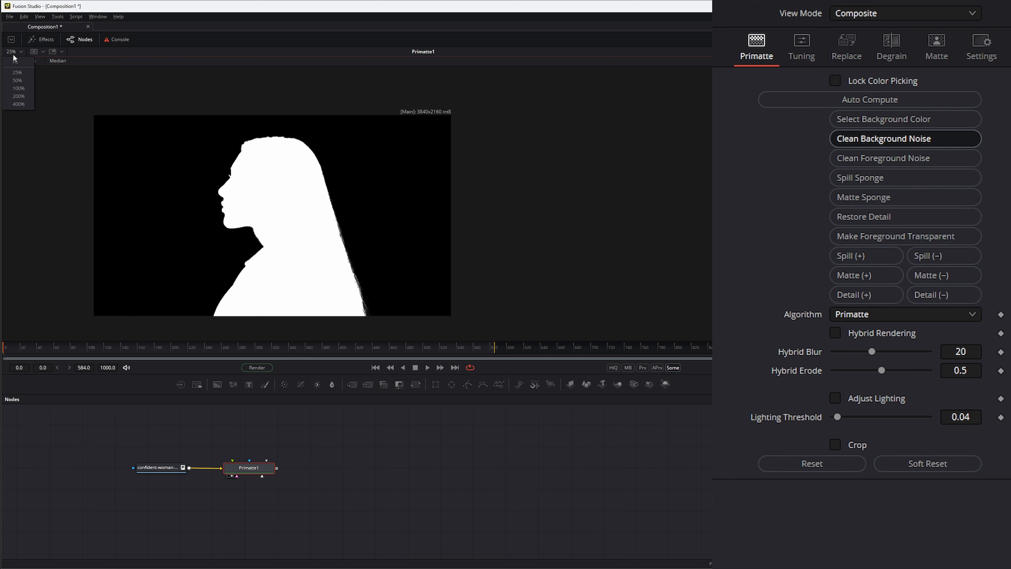
left_click(16, 63)
Activate Clean Foreground Noise, examine the white silhouette in the alpha matte for holes, and return the fitted view to color.
left_click(897, 156)
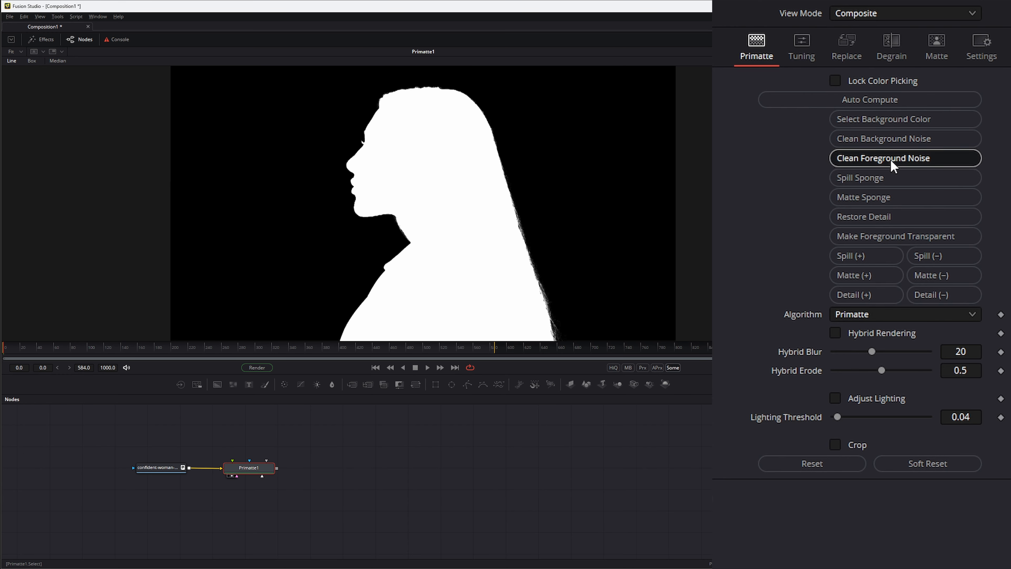
scroll(404, 194, "up", 5)
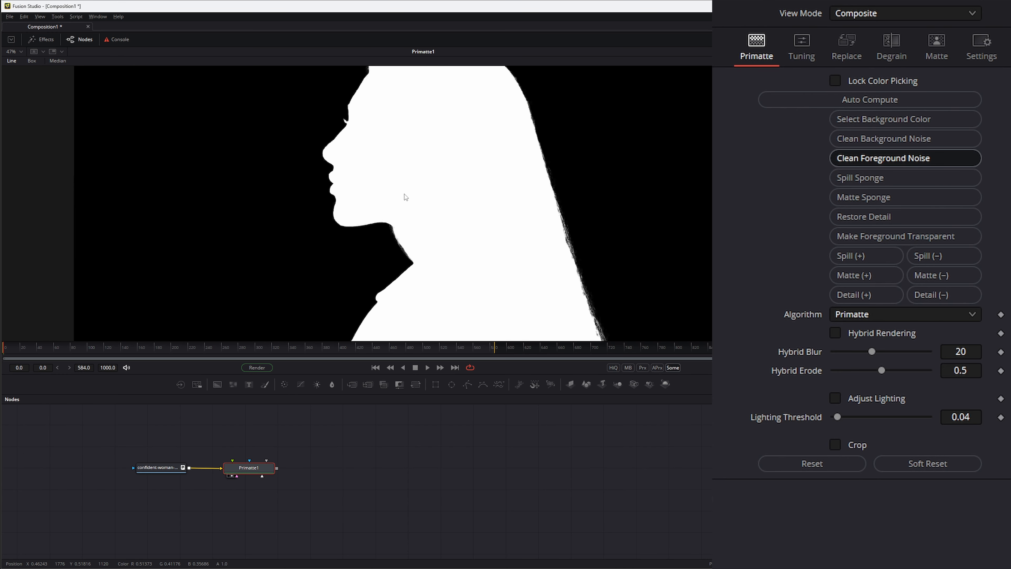
left_click_drag(414, 154, 322, 97)
left_click_drag(443, 279, 423, 263)
left_click_drag(369, 106, 411, 285)
left_click_drag(349, 115, 362, 193)
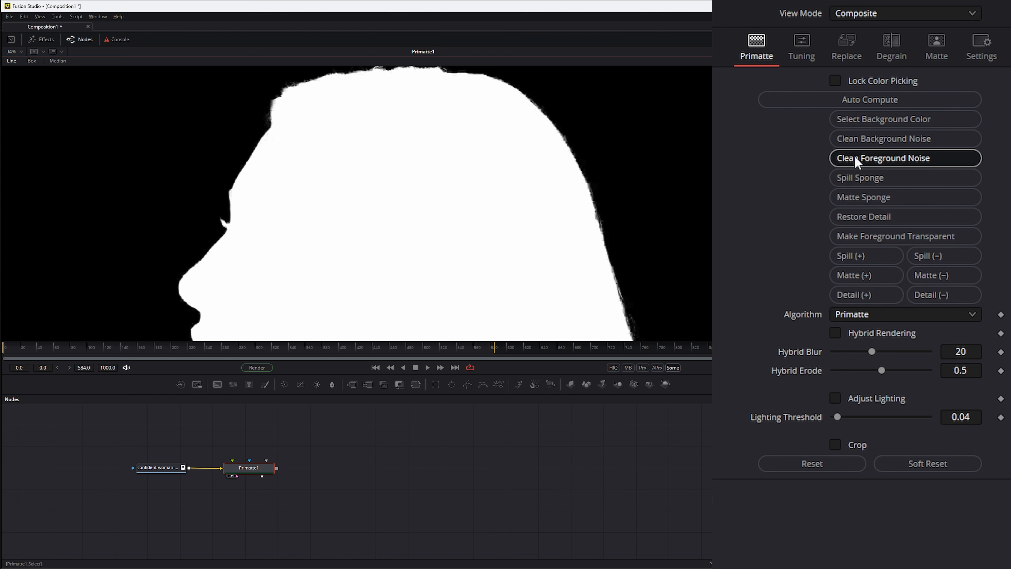
left_click_drag(377, 98, 428, 118)
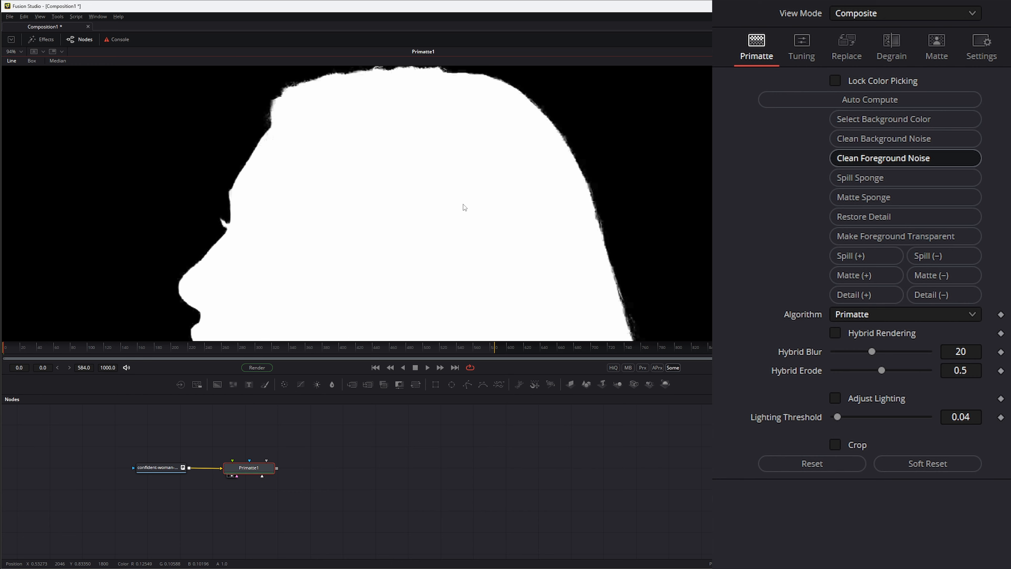
left_click_drag(423, 279, 378, 150)
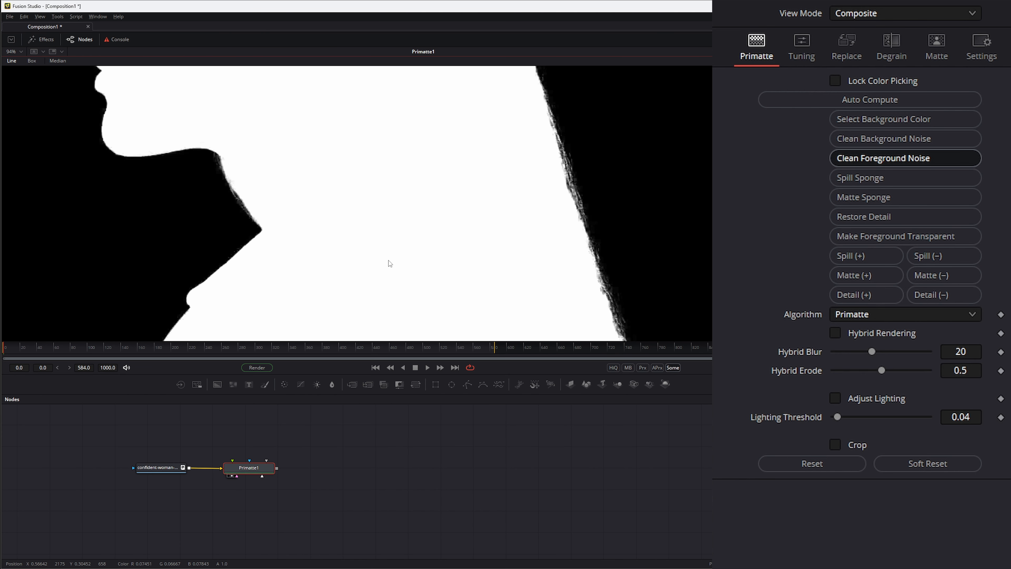
mouse_move(388, 260)
left_mouse_down()
mouse_move(380, 141)
mouse_move(360, 196)
mouse_move(394, 280)
left_mouse_up()
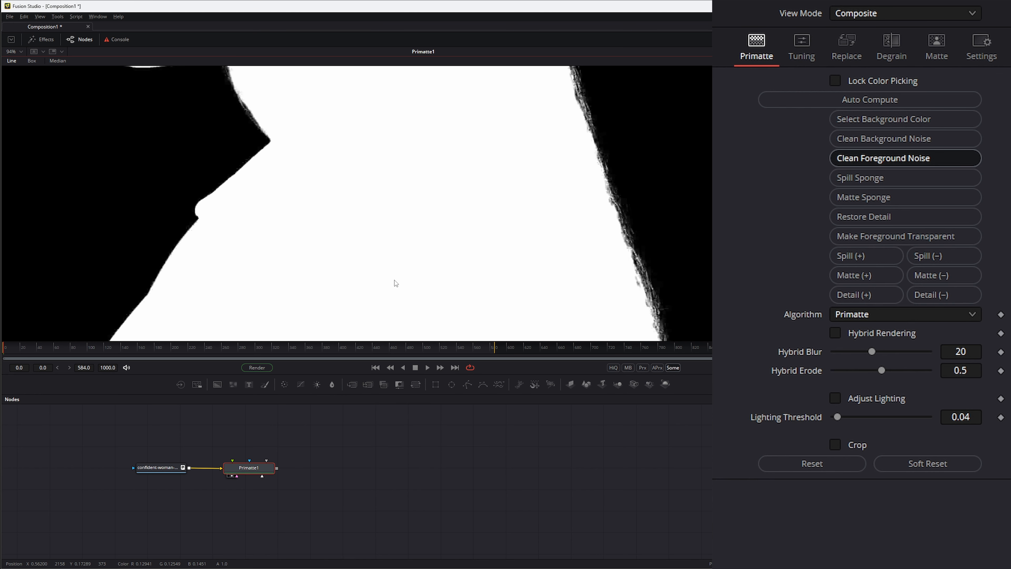
left_click_drag(360, 146, 370, 260)
mouse_move(344, 121)
left_mouse_down()
mouse_move(357, 233)
mouse_move(357, 223)
left_mouse_up()
mouse_move(342, 155)
left_mouse_down()
mouse_move(345, 191)
mouse_move(305, 250)
left_mouse_up()
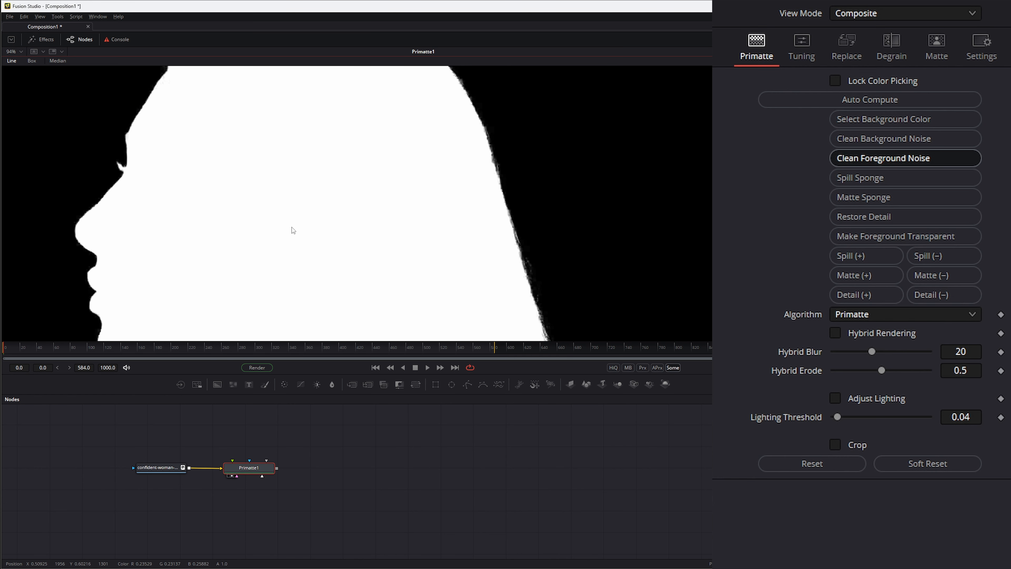
left_click(13, 52)
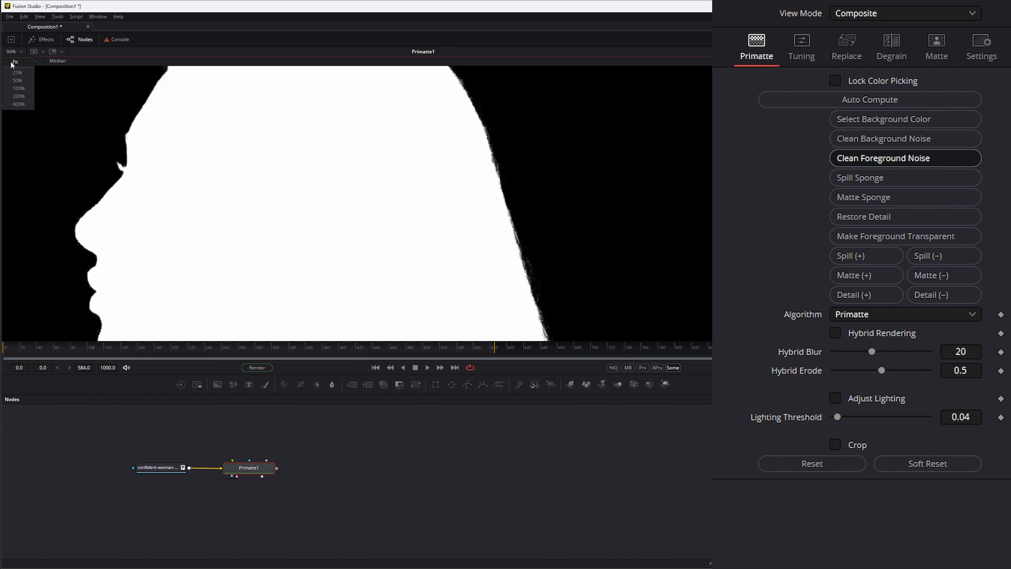
left_click(14, 63)
key("c")
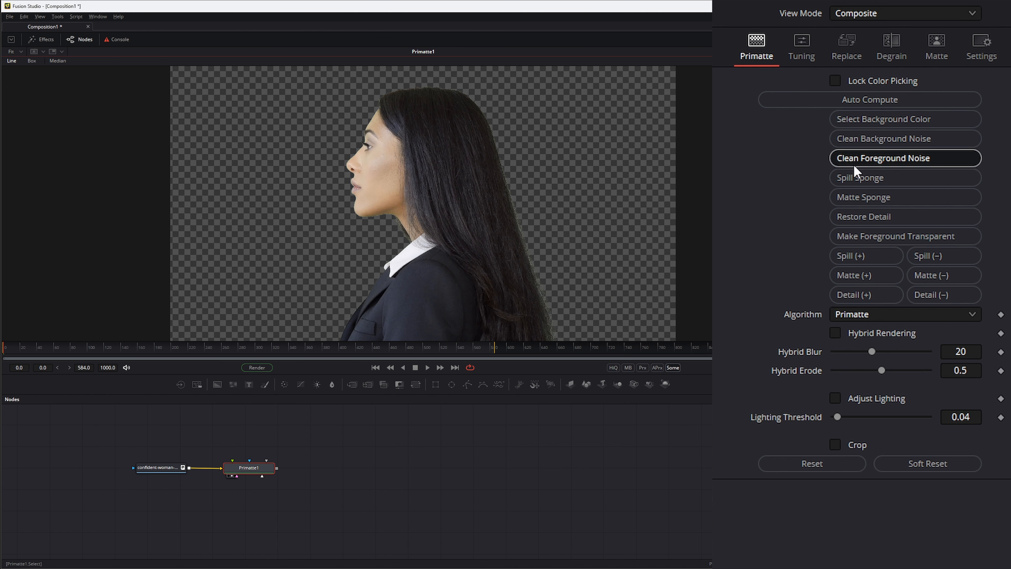
Remove the green spill along the woman's forehead edge with Spill Sponge.
left_click(846, 180)
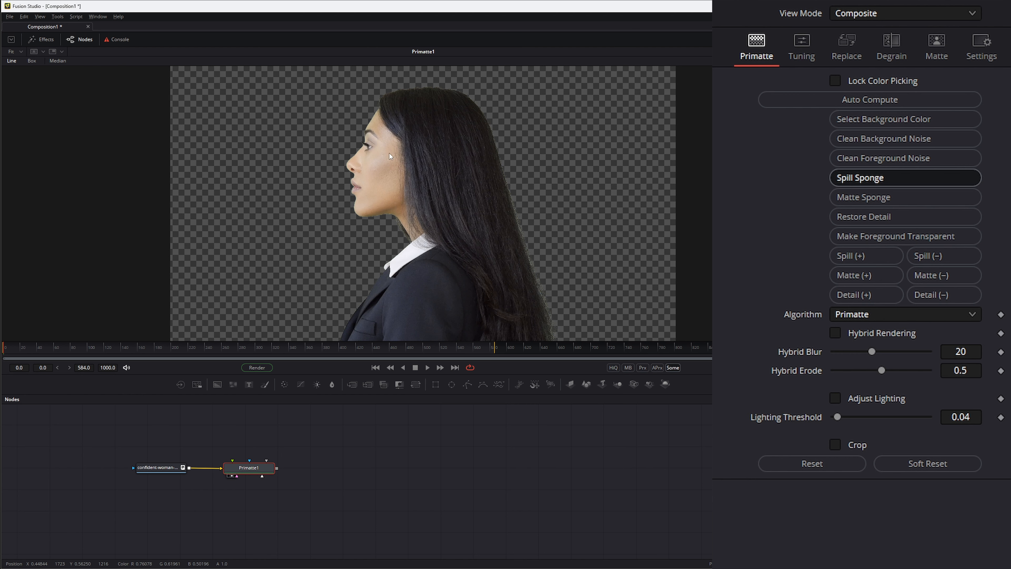
scroll(369, 113, "up", 5)
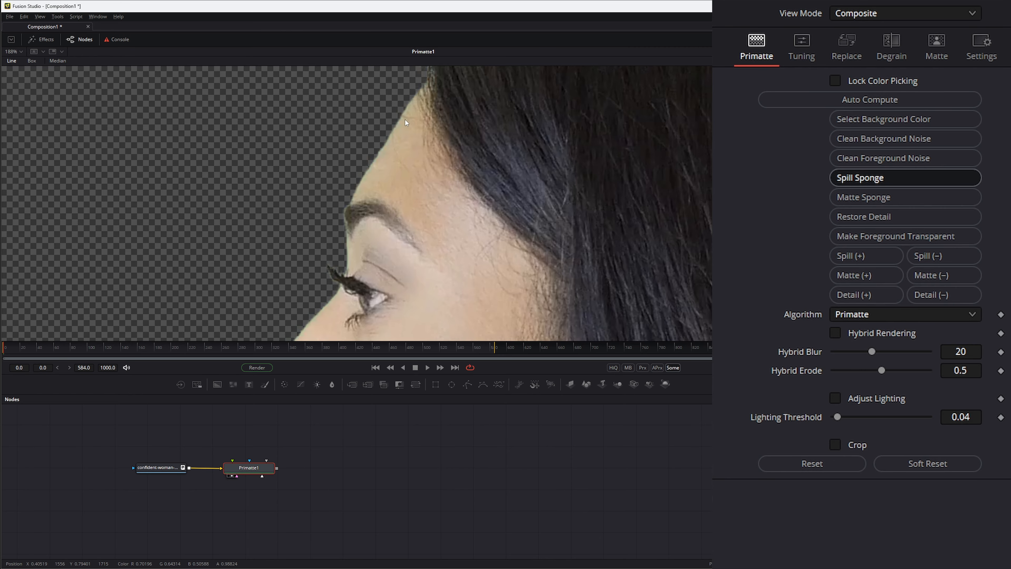
left_click(388, 143)
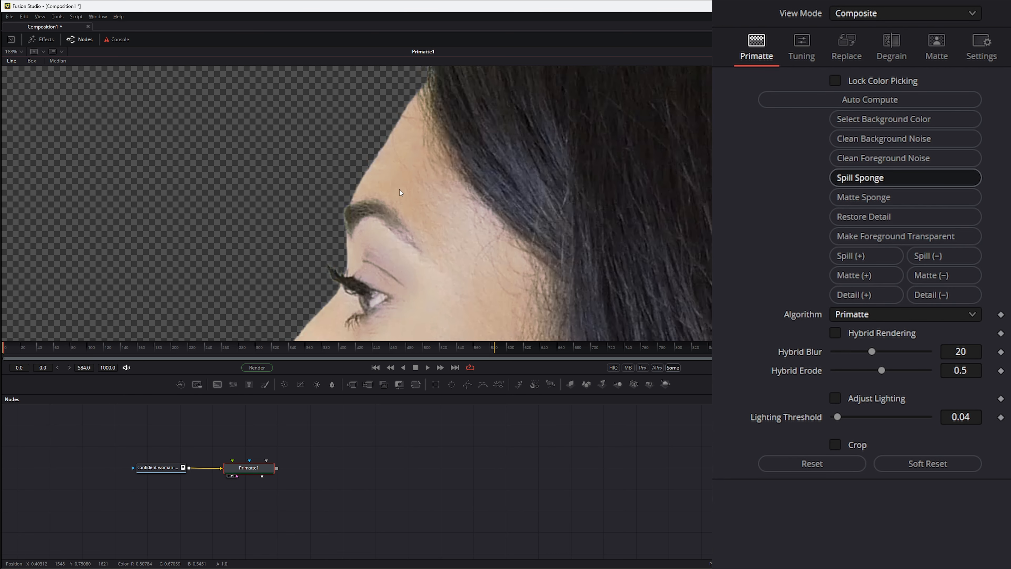
Try a Spill Sponge stroke diagonally across the woman's cheek to the jaw.
scroll(399, 190, "down", 7)
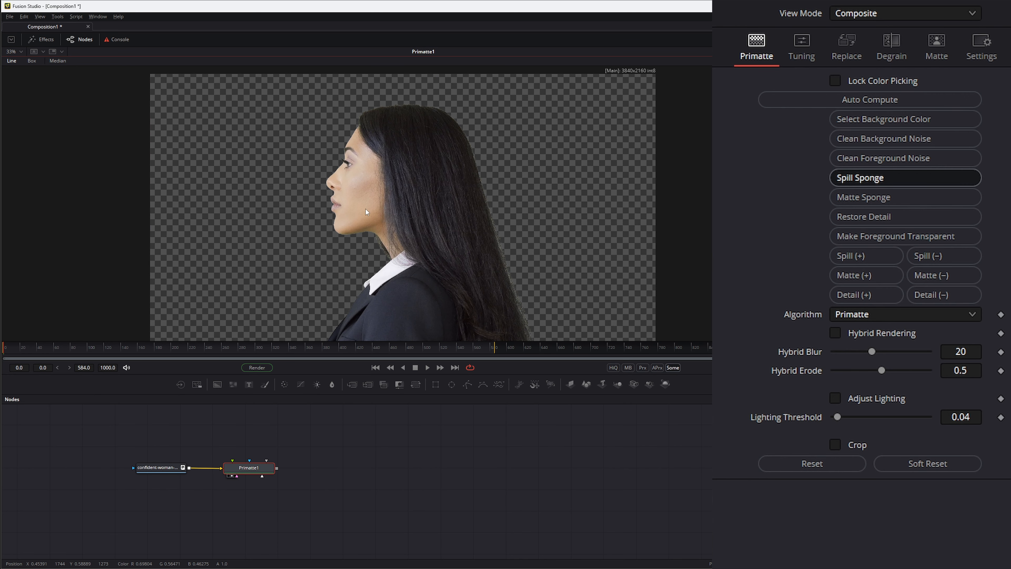
left_click_drag(449, 250, 419, 236)
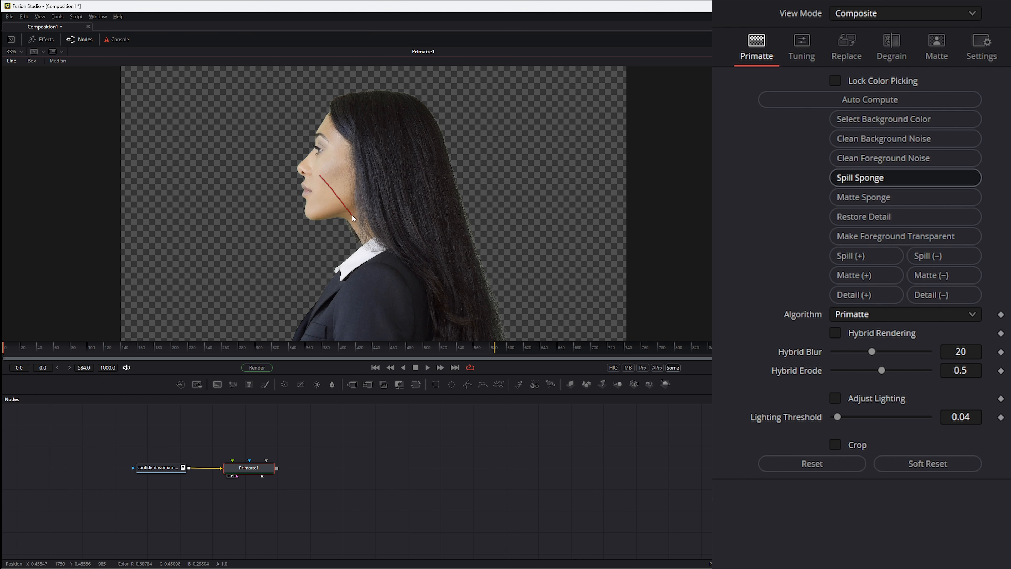
left_click_drag(351, 215, 354, 219)
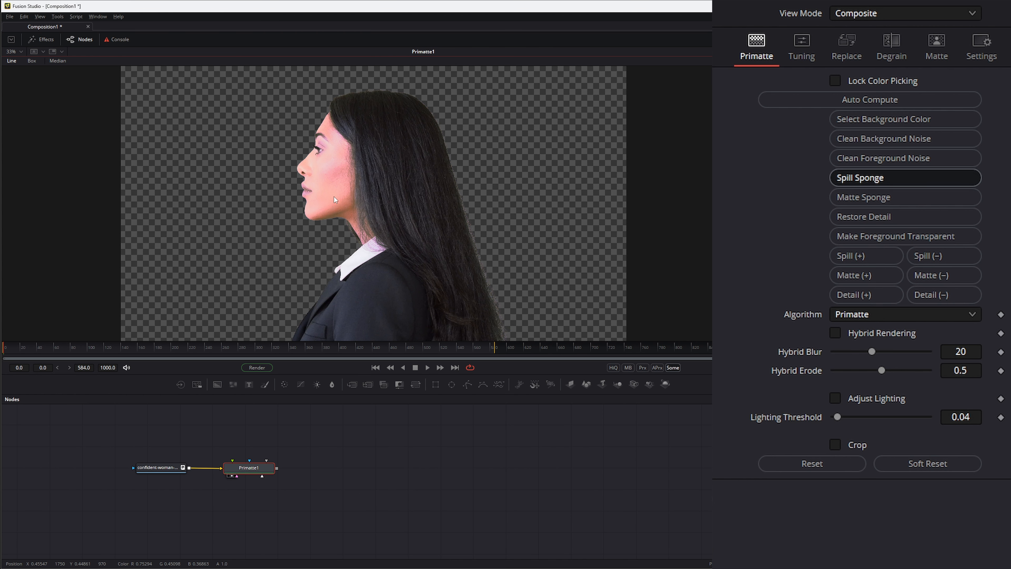
Activate Matte Sponge, switch to Restore Detail for the fine hair along the back edge, and check the hair edges in color.
left_click(843, 199)
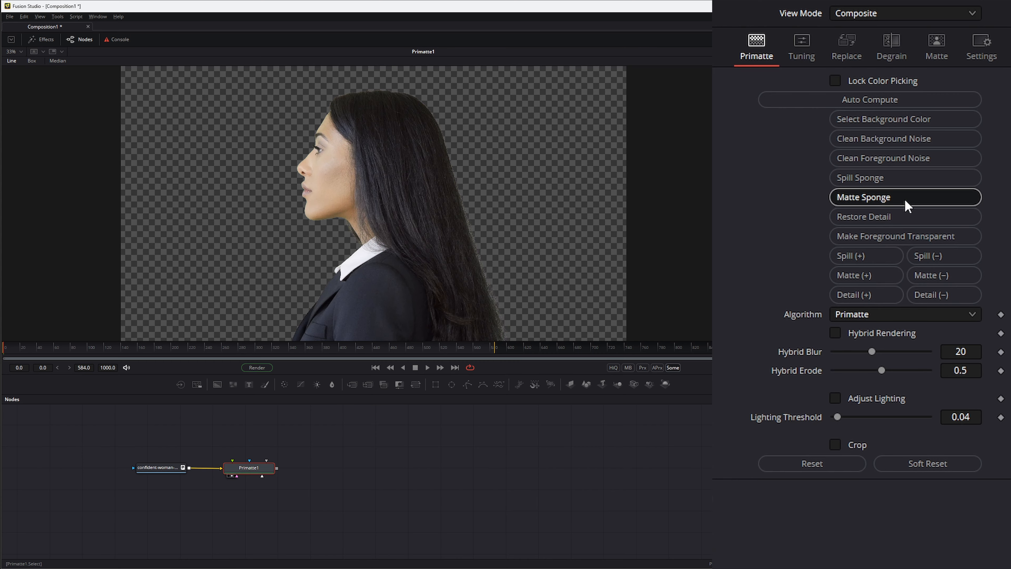
left_click(798, 52)
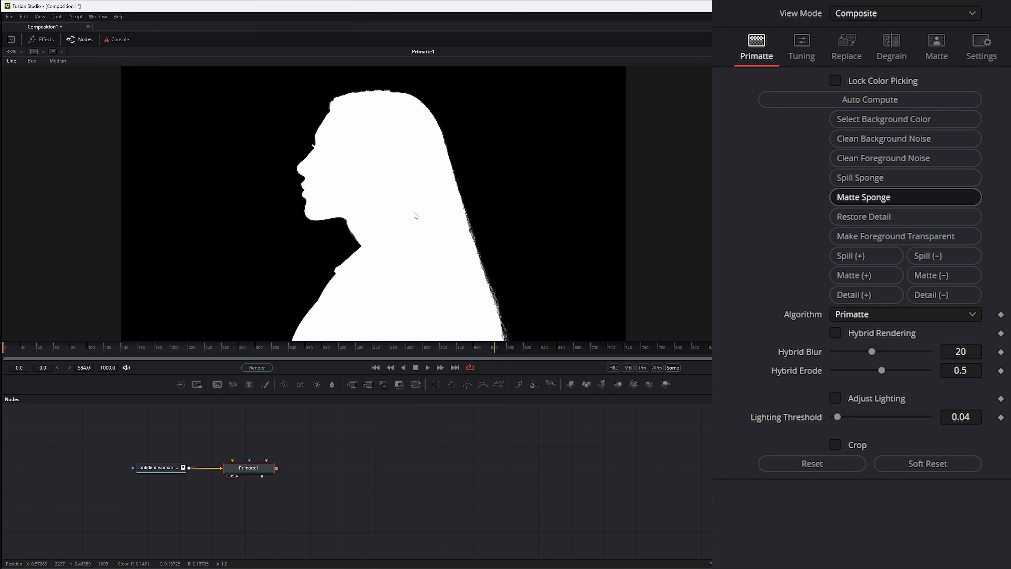
left_click(879, 216)
scroll(497, 259, "up", 6)
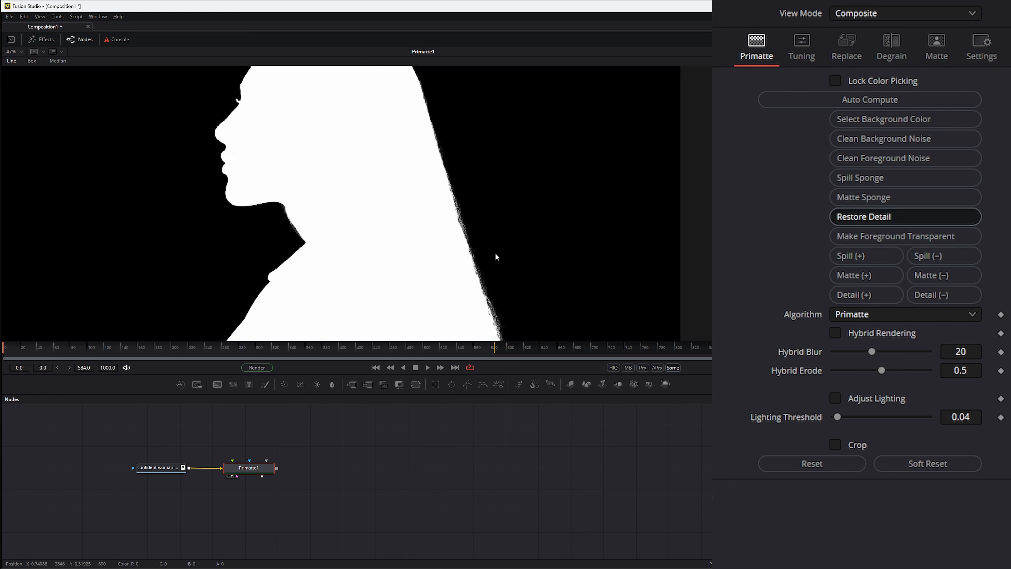
scroll(471, 250, "up", 3)
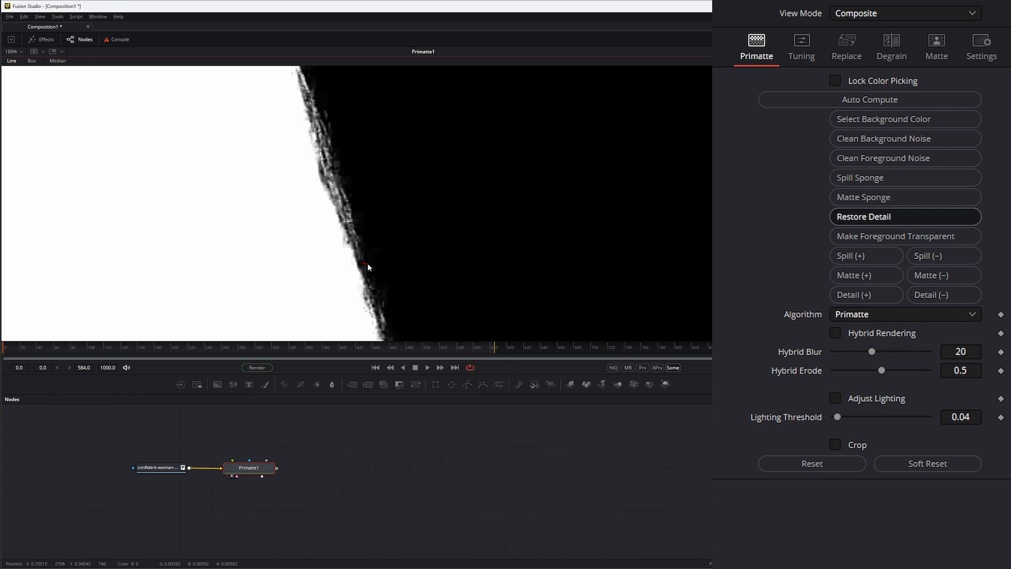
key("c")
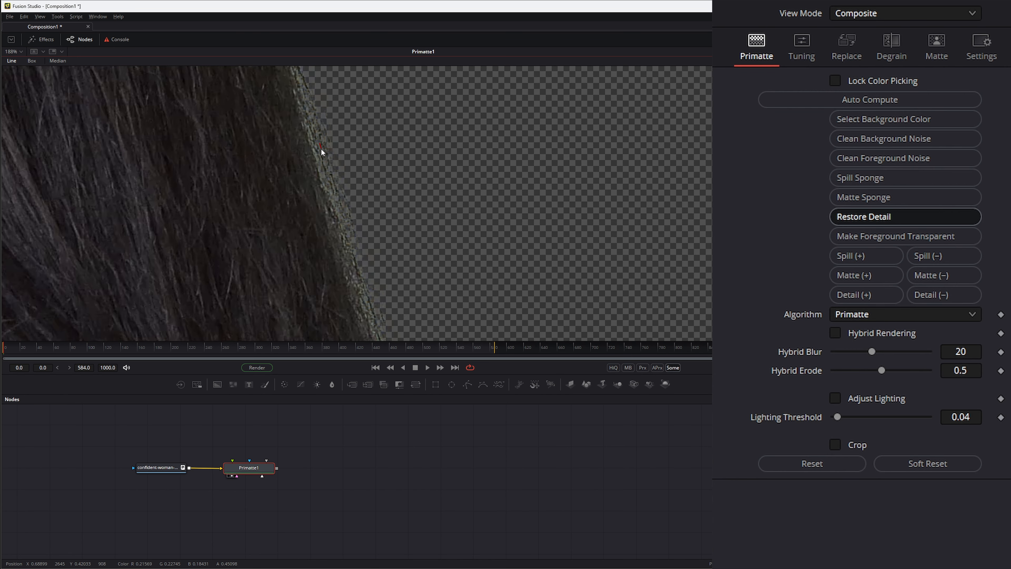
scroll(322, 236, "down", 5)
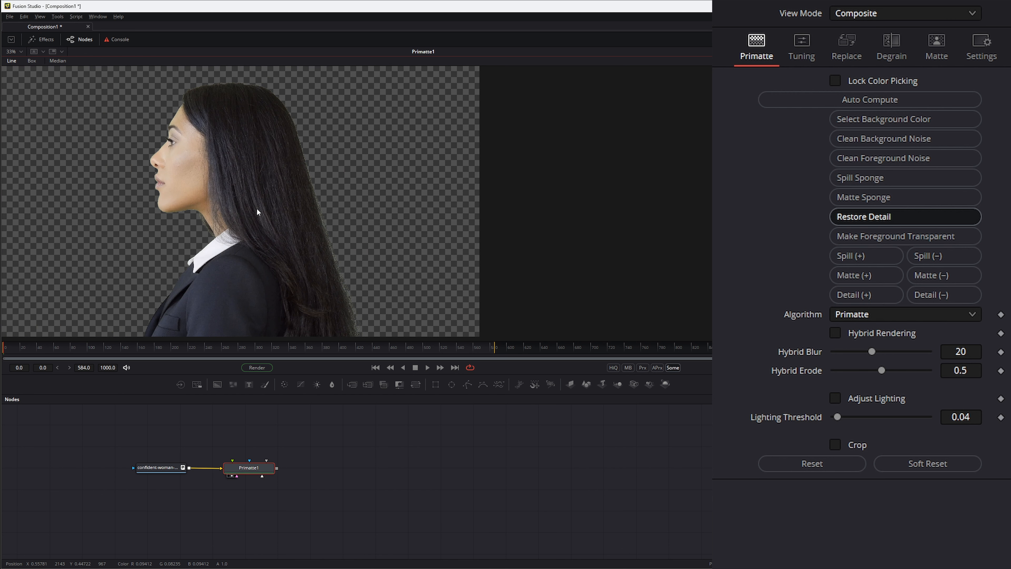
scroll(191, 224, "up", 5)
scroll(244, 201, "up", 2)
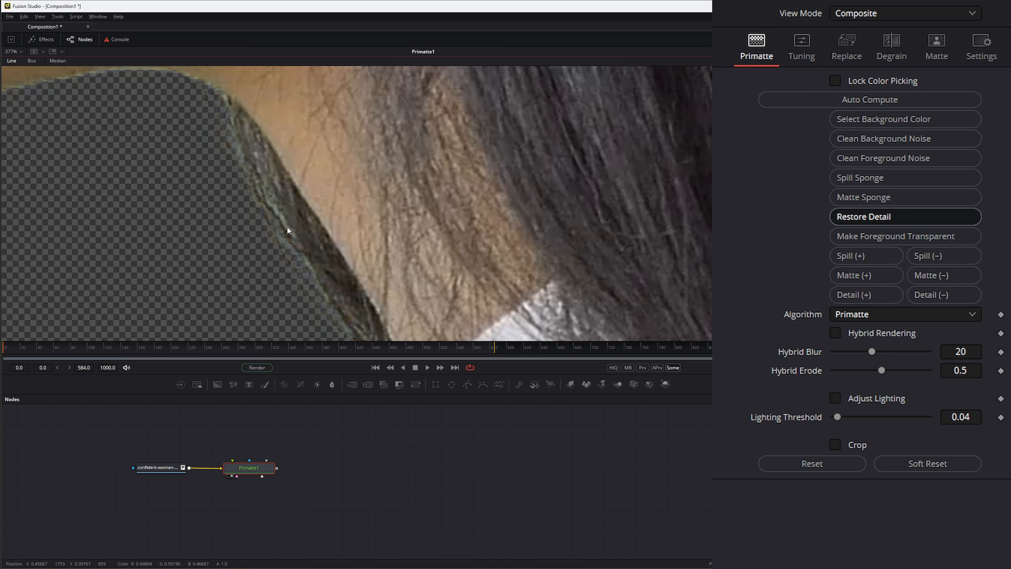
scroll(289, 255, "down", 6)
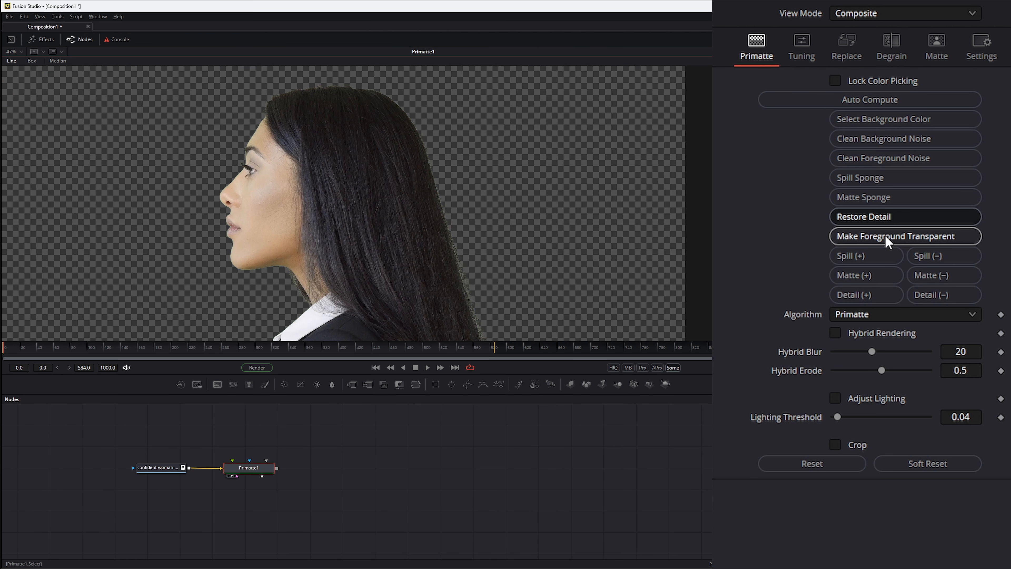
Activate Make Foreground Transparent, switch to Spill (+), and sample the edge of the woman's forehead.
left_click(887, 239)
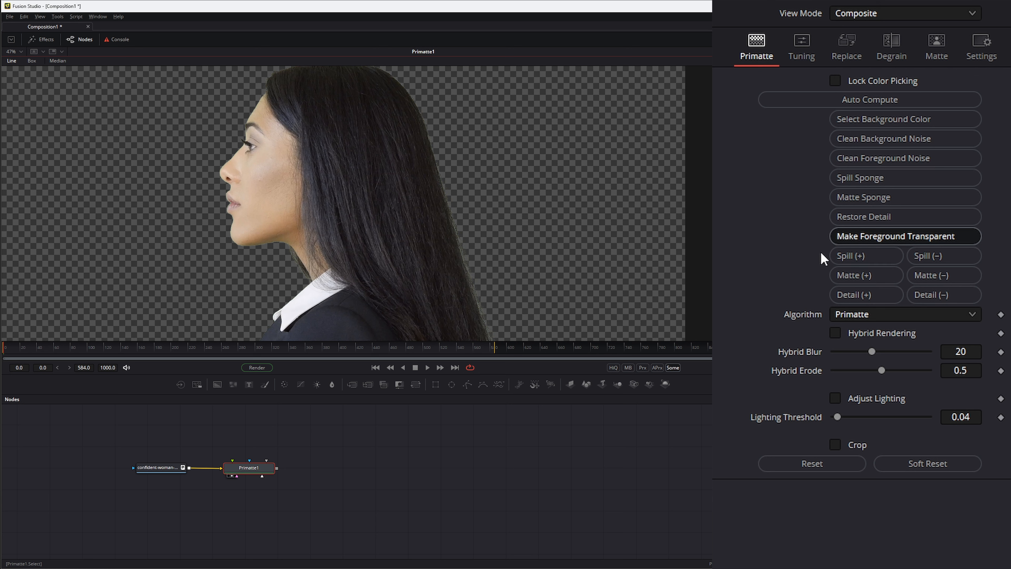
left_click(859, 258)
left_click(859, 258)
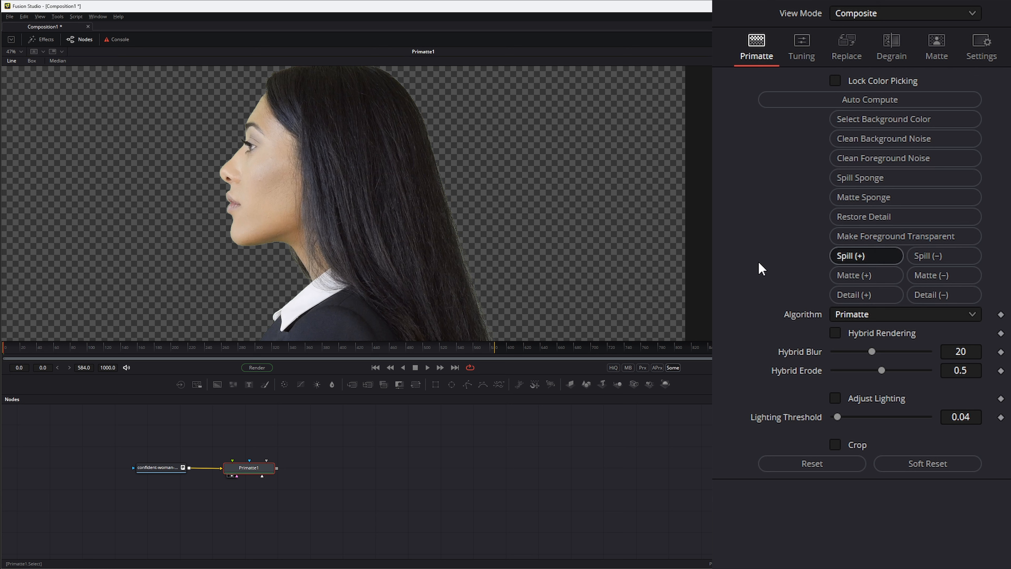
left_click(258, 108)
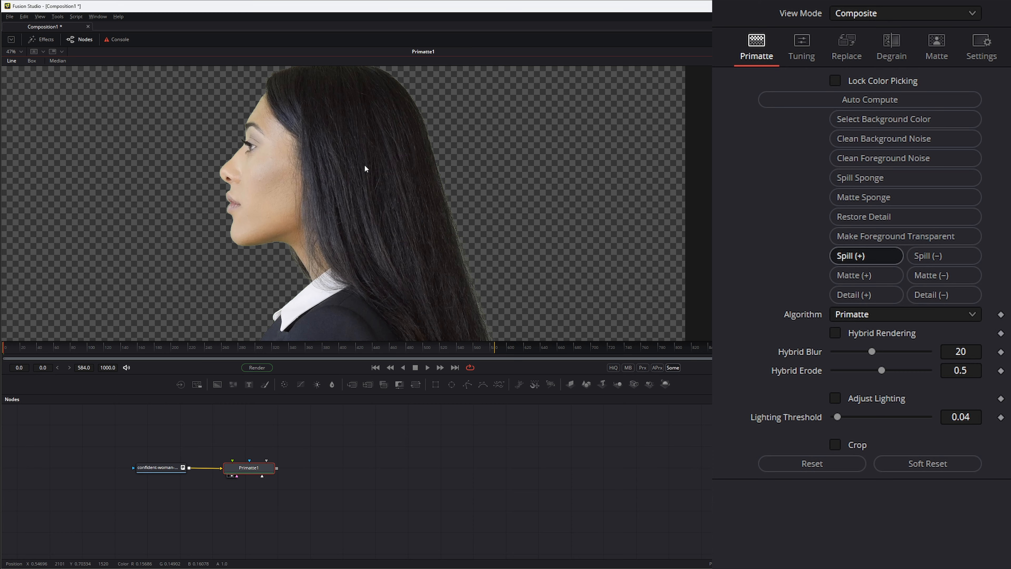
Try sampling the edge under the woman's jaw with Spill (−).
left_click(937, 259)
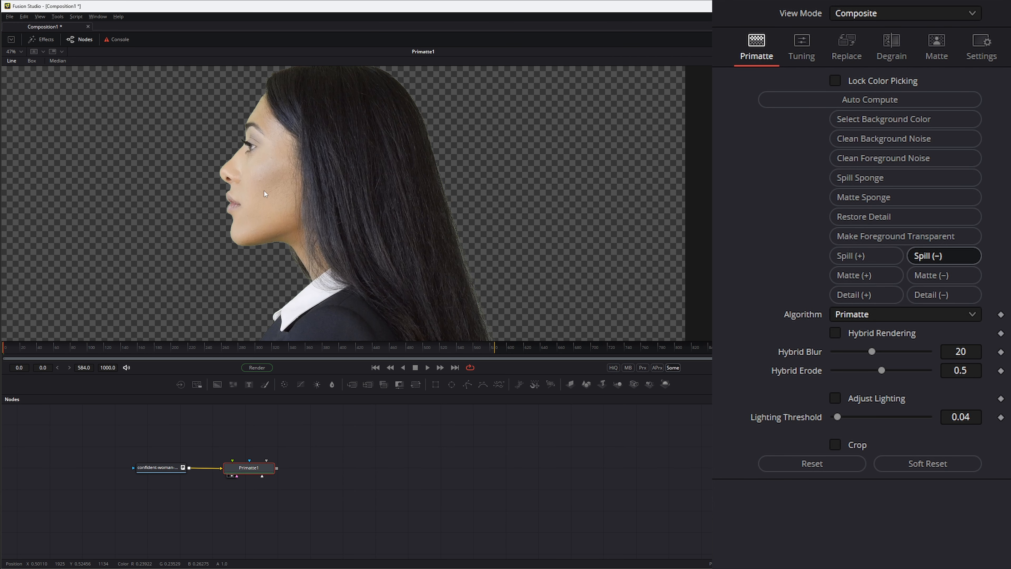
scroll(278, 247, "up", 6)
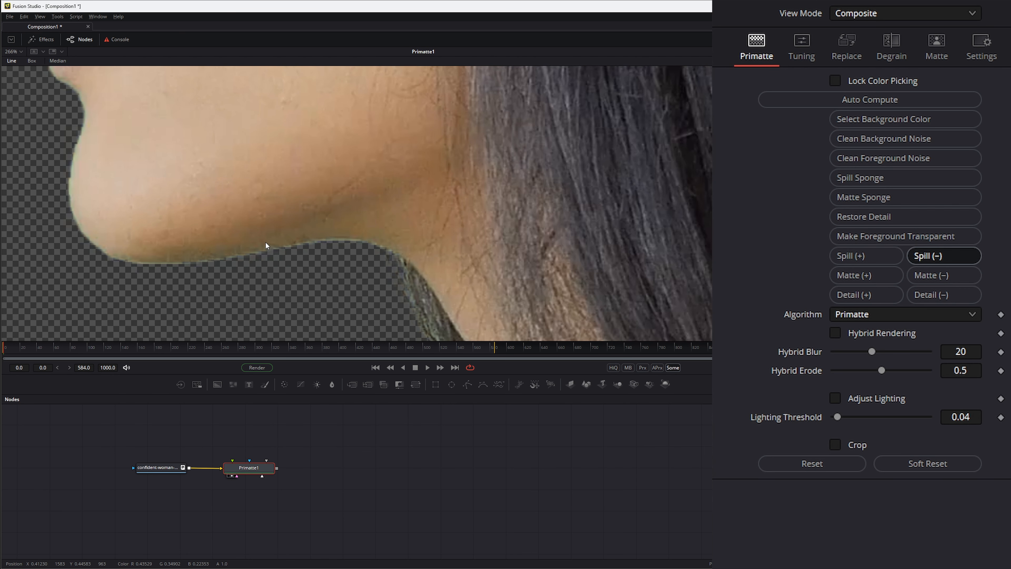
left_click_drag(275, 244, 245, 249)
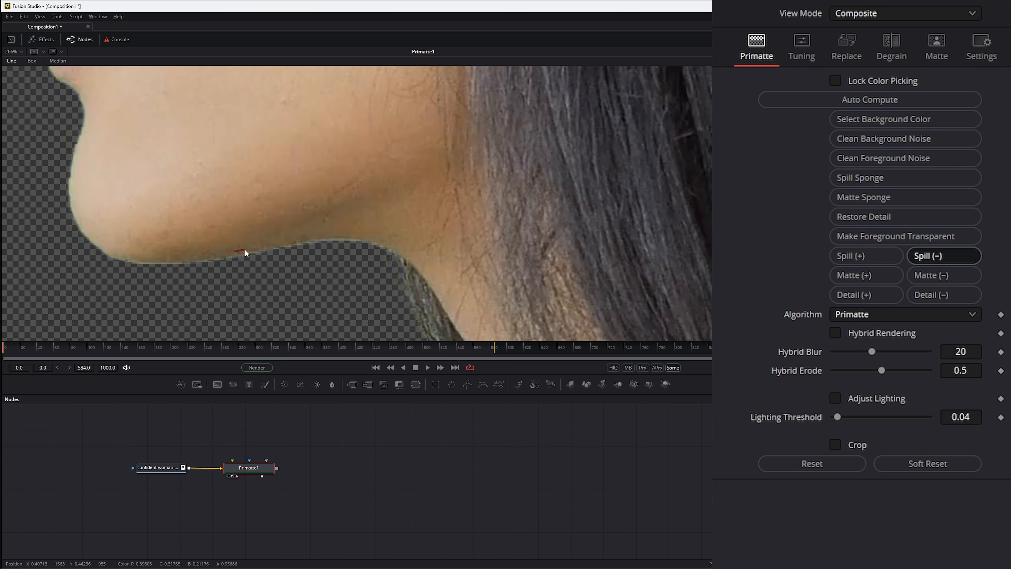
scroll(306, 264, "down", 8)
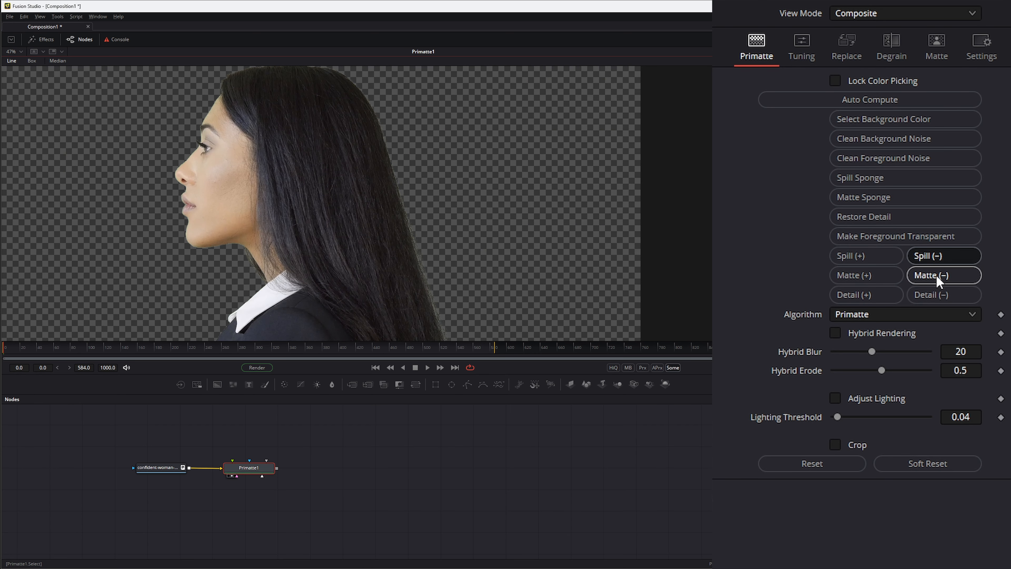
Try Matte (+) sampling along the back edge of the woman's hair.
left_click(861, 274)
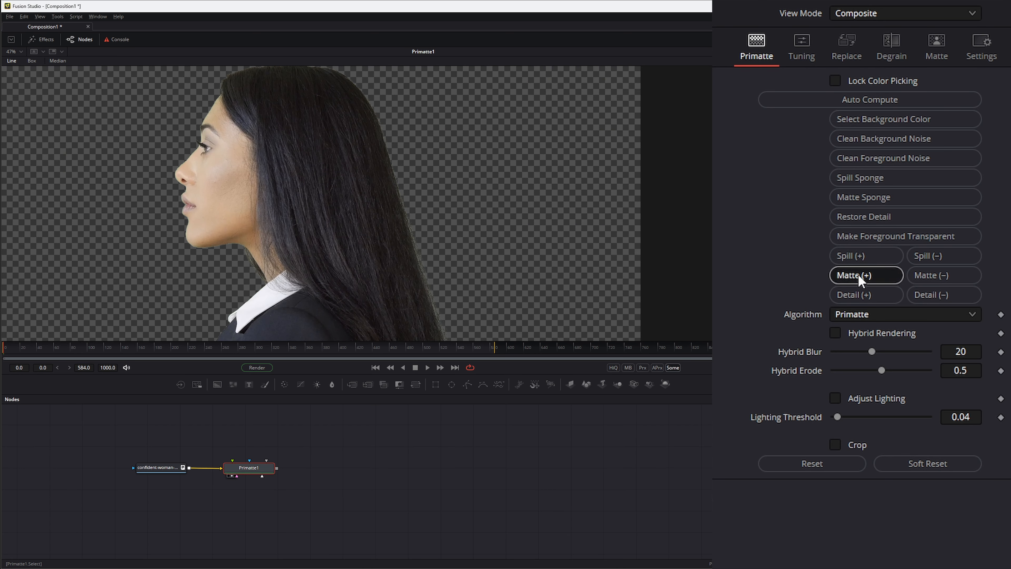
scroll(420, 232, "up", 10)
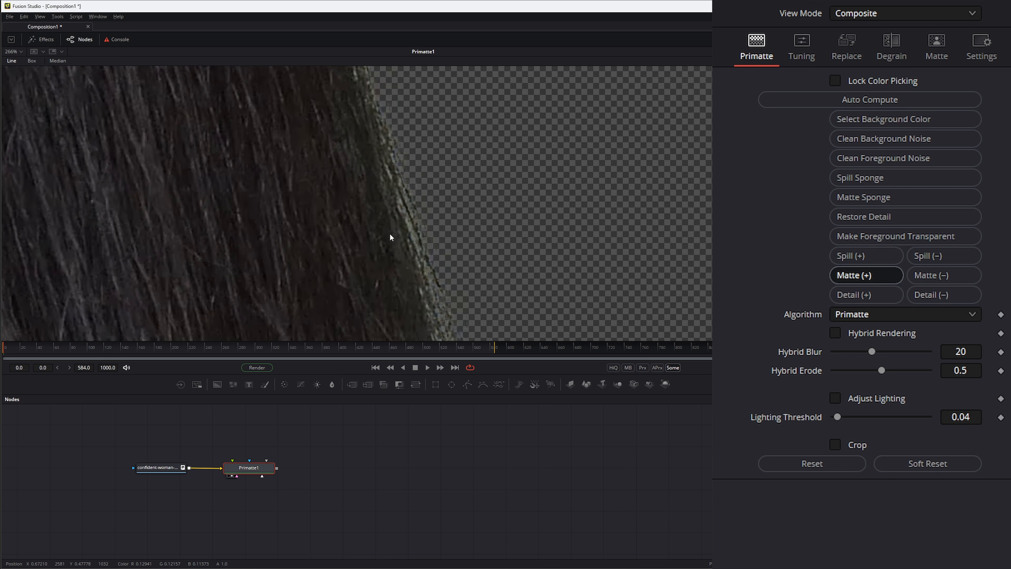
left_click(417, 212)
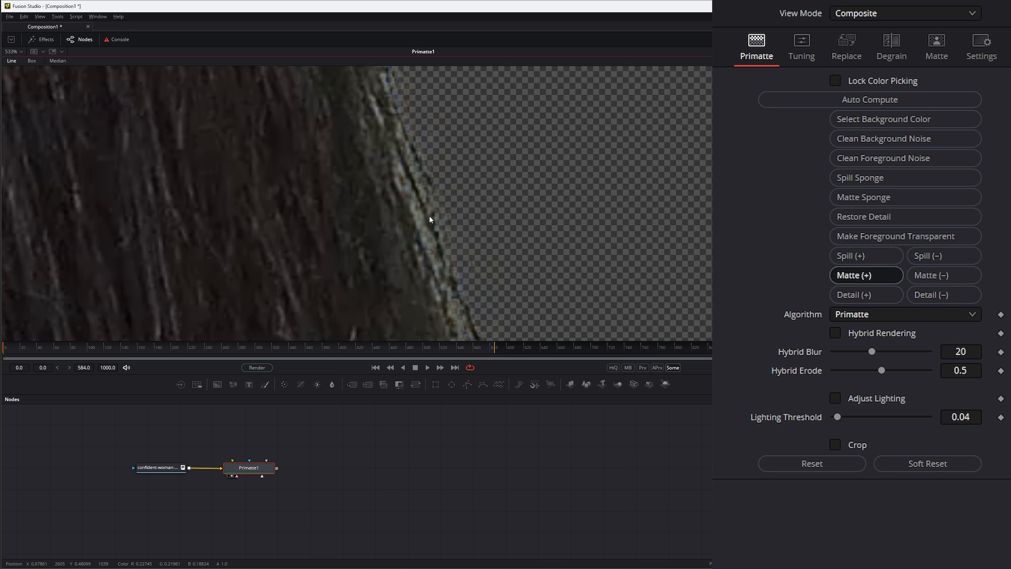
left_click_drag(429, 234, 435, 253)
Try Matte (−) sampling along the same back edge of the hair and check the hair strands.
left_click(939, 275)
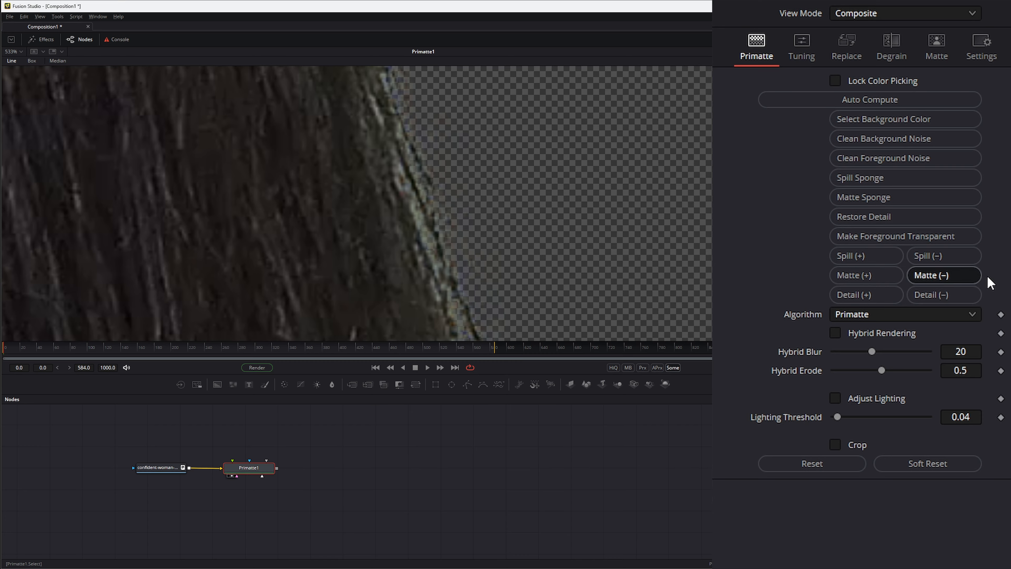
left_click_drag(423, 225, 425, 234)
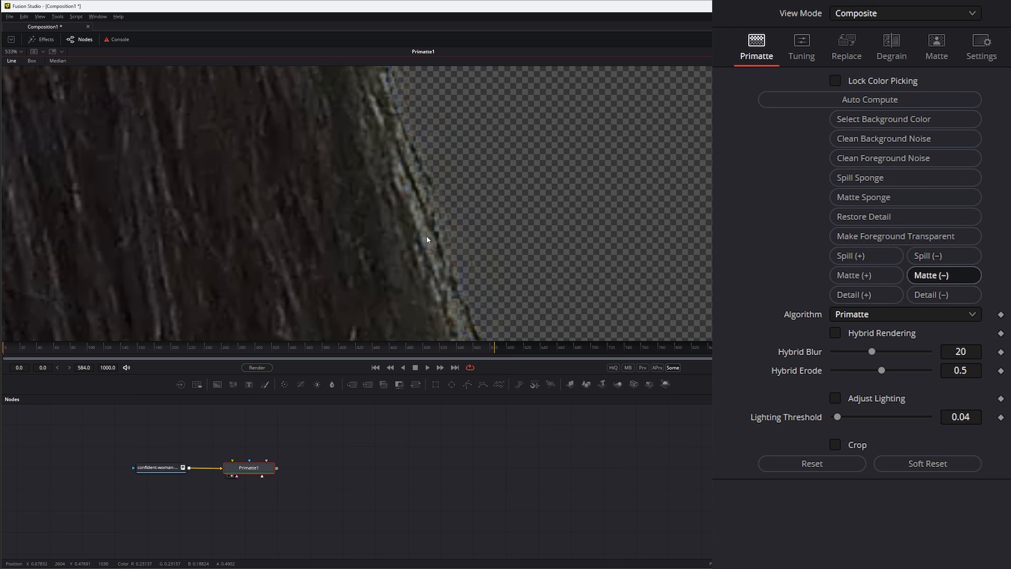
left_click_drag(429, 258, 430, 258)
scroll(434, 255, "down", 6)
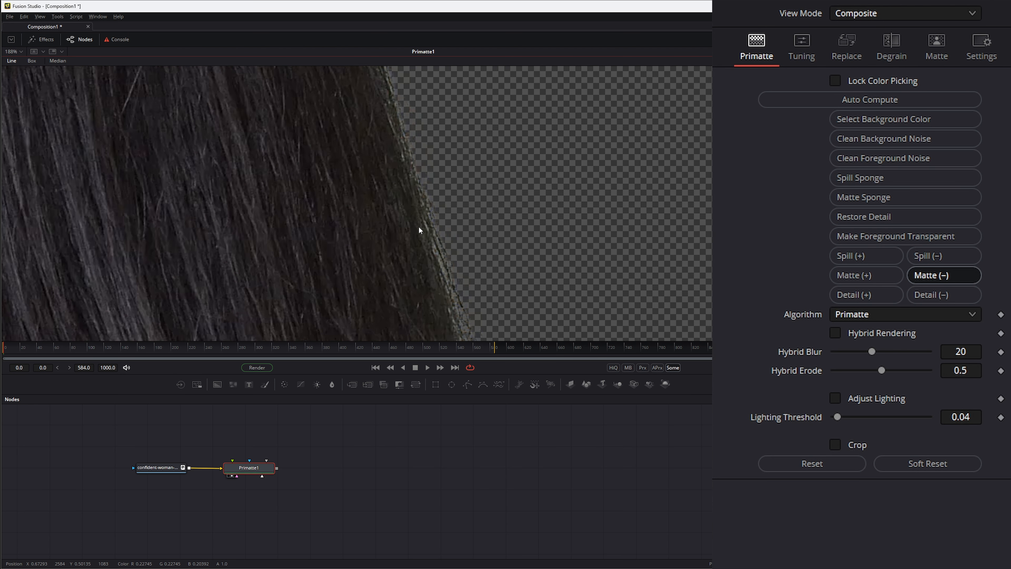
scroll(438, 259, "up", 6)
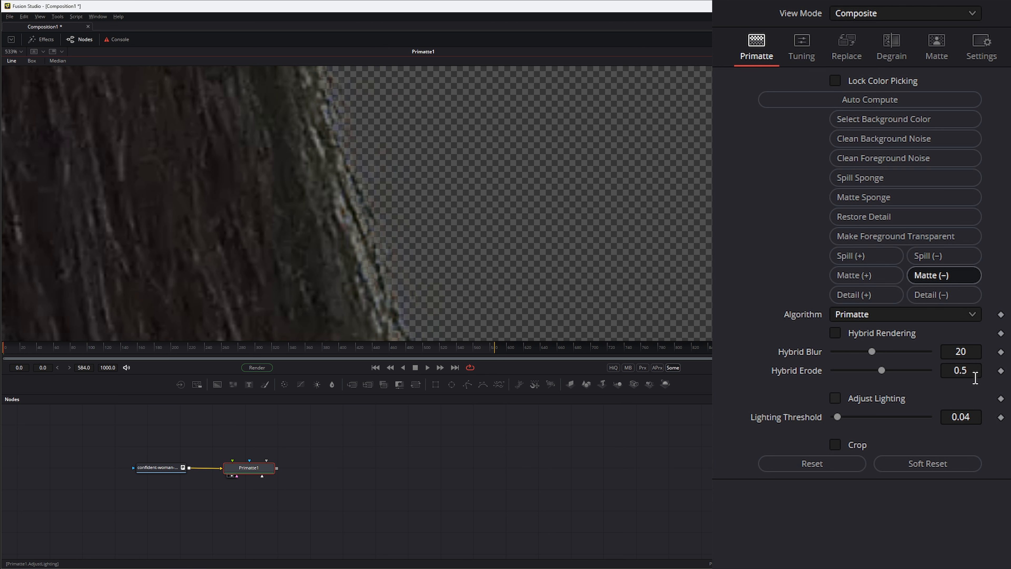
Try Detail (−) and Detail (+) strokes along the hair's back edge and check the whole composite.
left_click(859, 294)
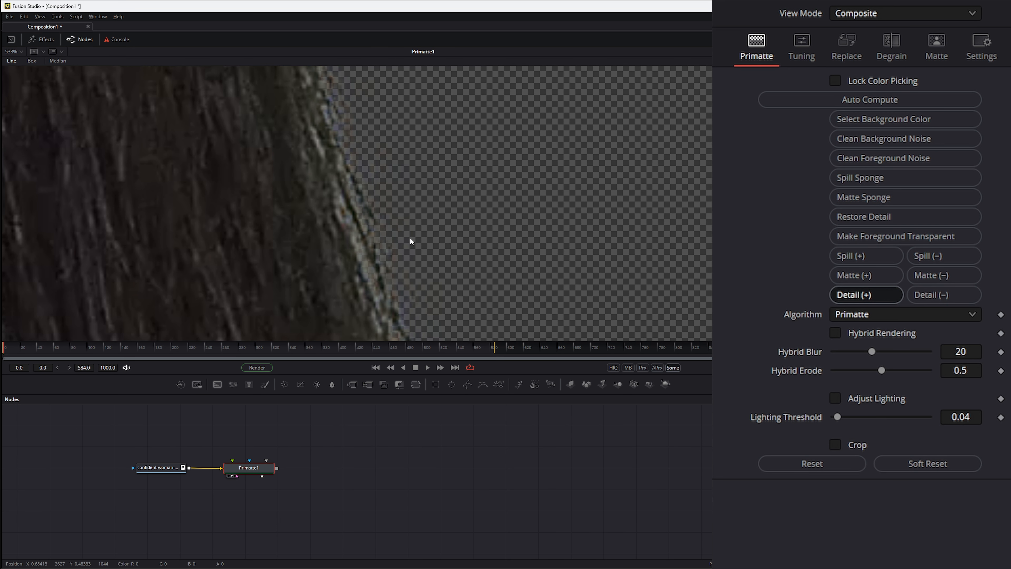
left_click(917, 294)
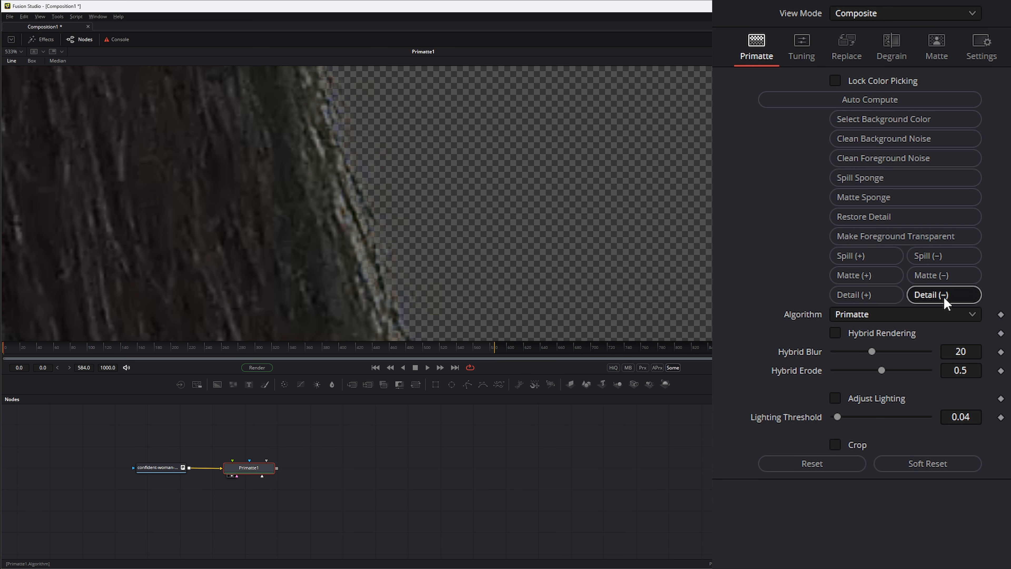
left_click_drag(360, 241, 376, 288)
left_click(856, 295)
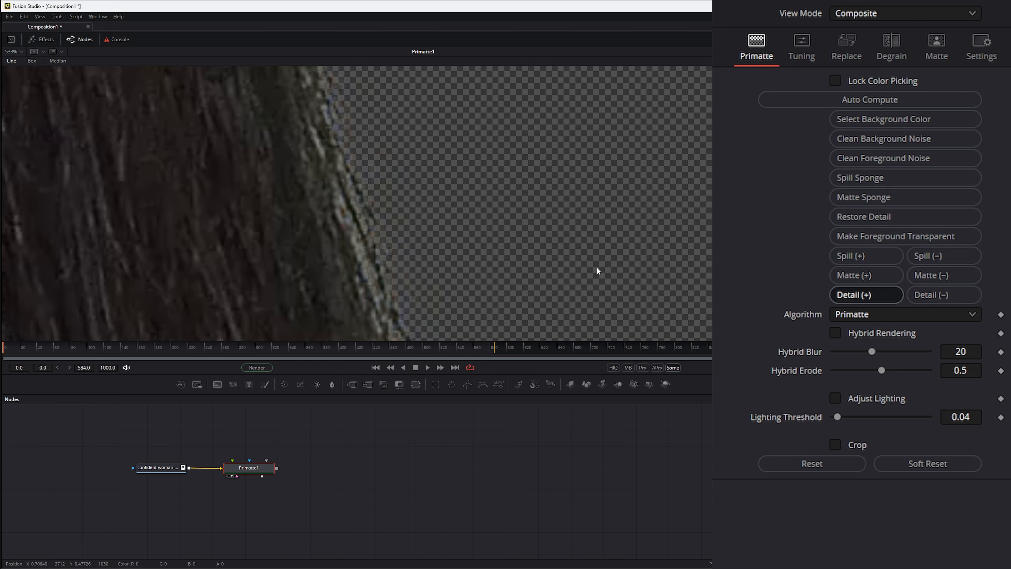
left_click_drag(352, 198, 356, 202)
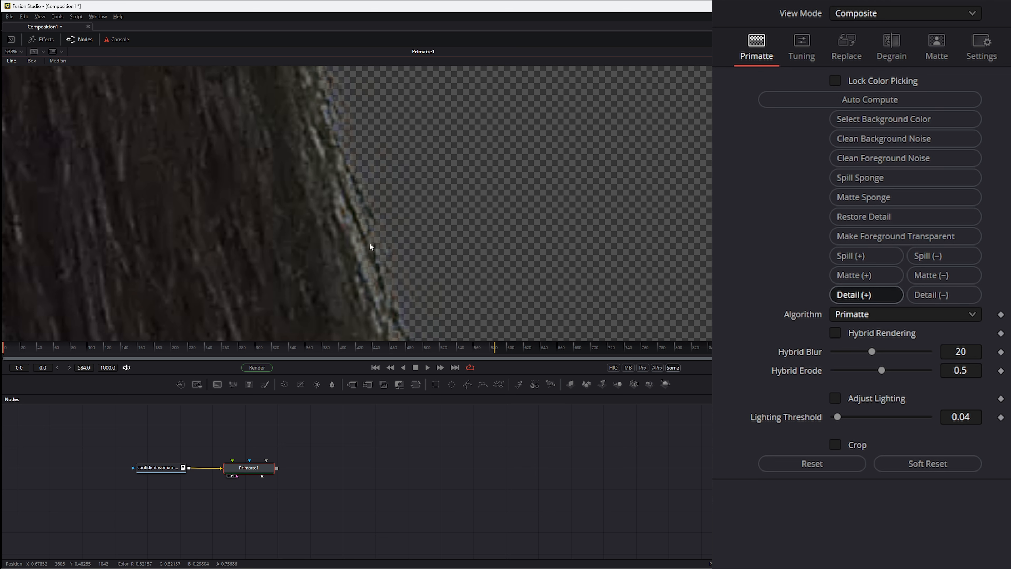
scroll(370, 243, "down", 10)
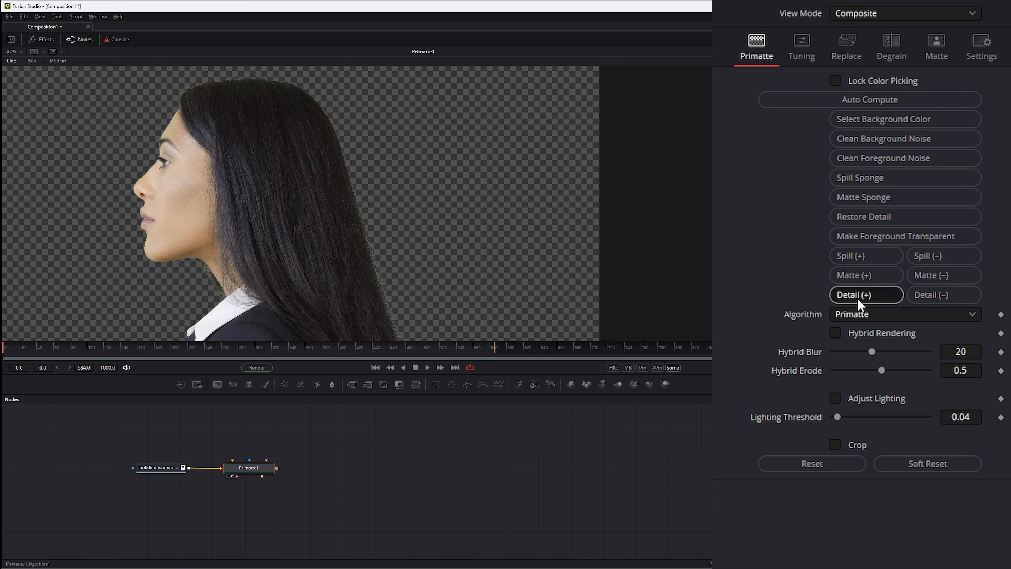
Try the Primatte RT+ algorithm on the existing key, and reset the key.
left_click(858, 315)
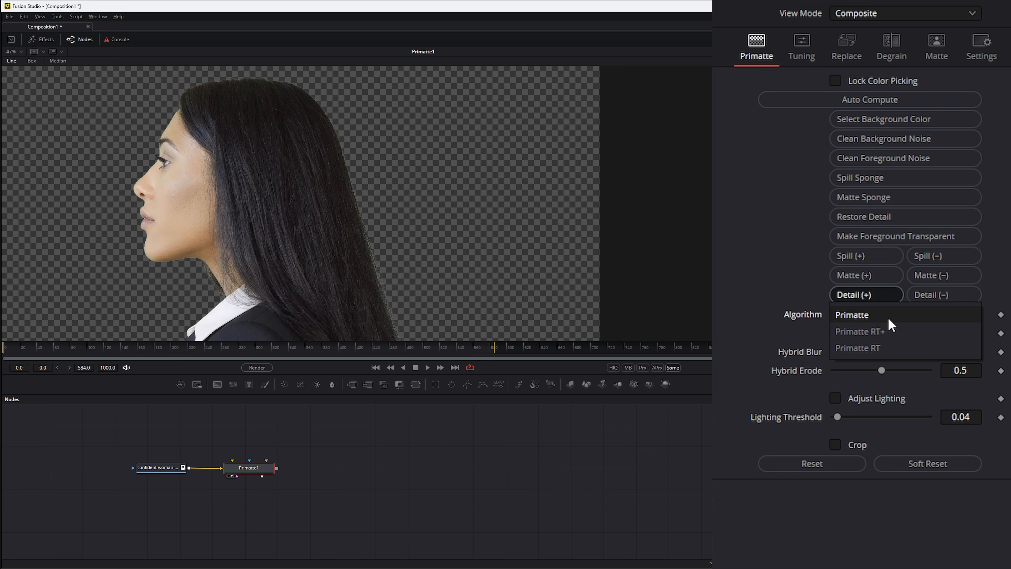
left_click(858, 314)
left_click(855, 314)
left_click(874, 333)
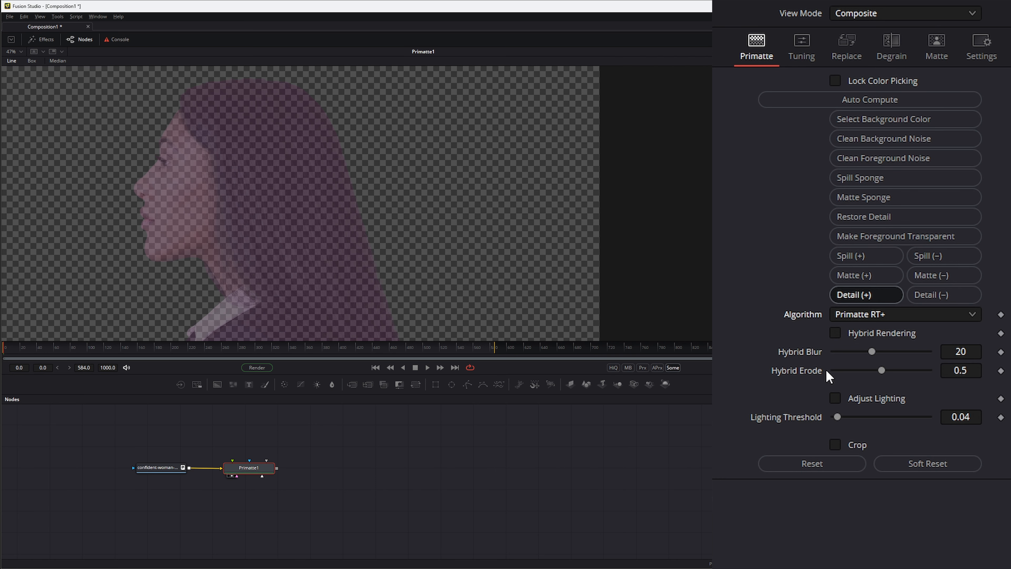
left_click(822, 466)
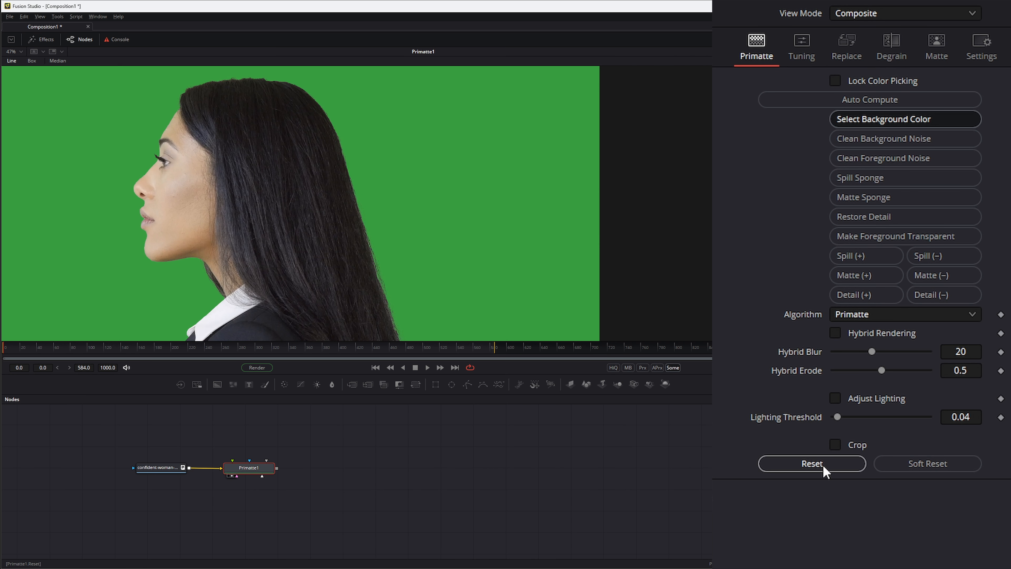
Set the algorithm to Primatte RT and auto-compute the key.
left_click(865, 314)
left_click(858, 338)
left_click(842, 101)
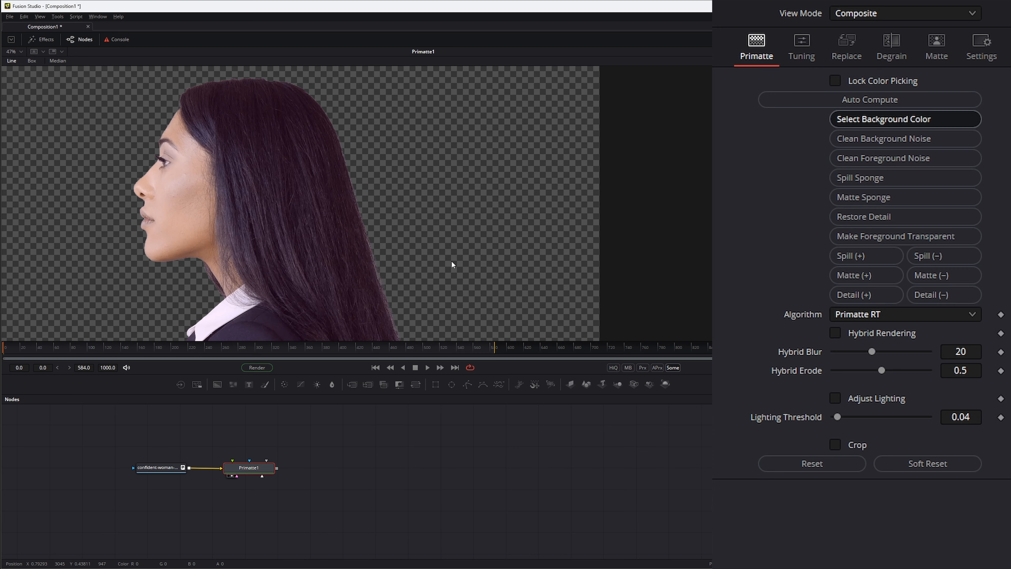
Reset the key, choose the Primatte RT+ algorithm and auto-compute the key again.
left_click(820, 467)
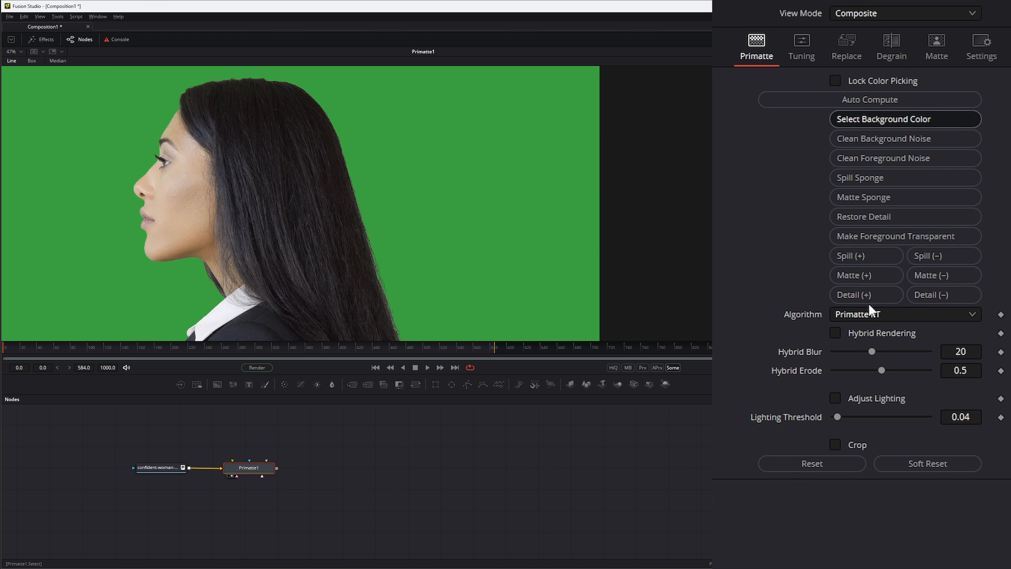
left_click(860, 314)
left_click(852, 301)
left_click(851, 100)
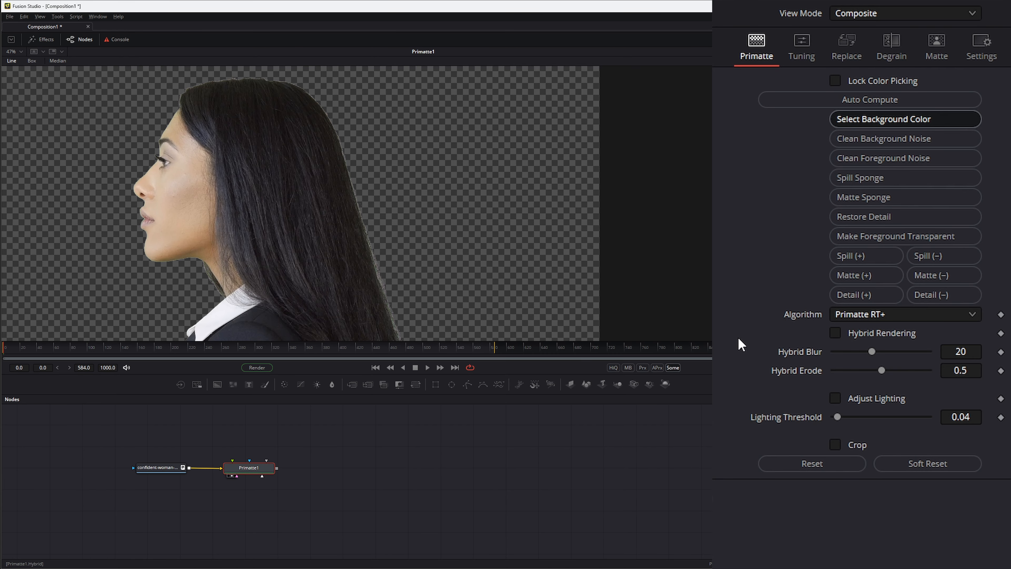
Reset the key, return the algorithm to Primatte and auto-compute the key.
left_click(830, 470)
left_click(871, 315)
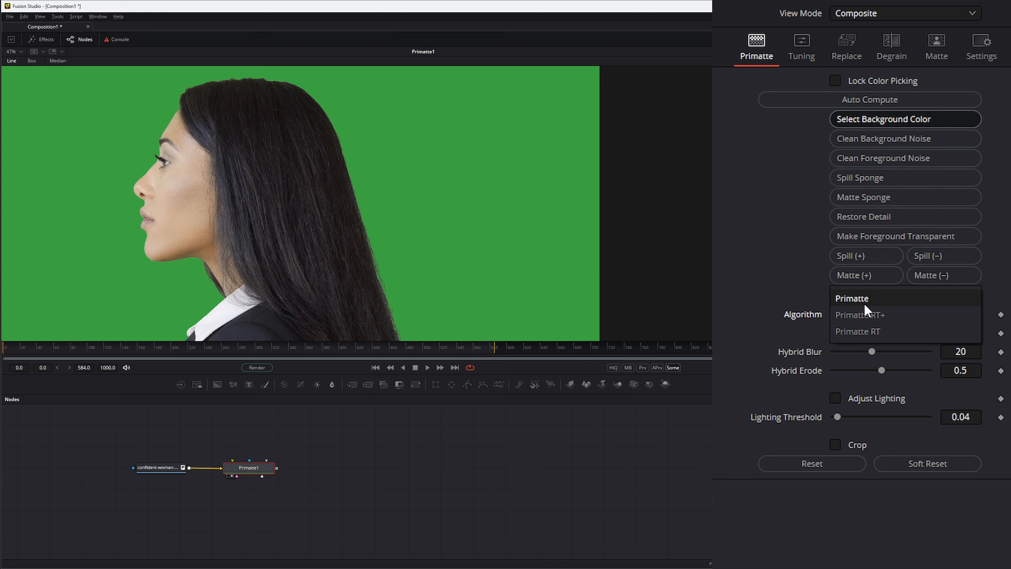
left_click(867, 297)
left_click(805, 101)
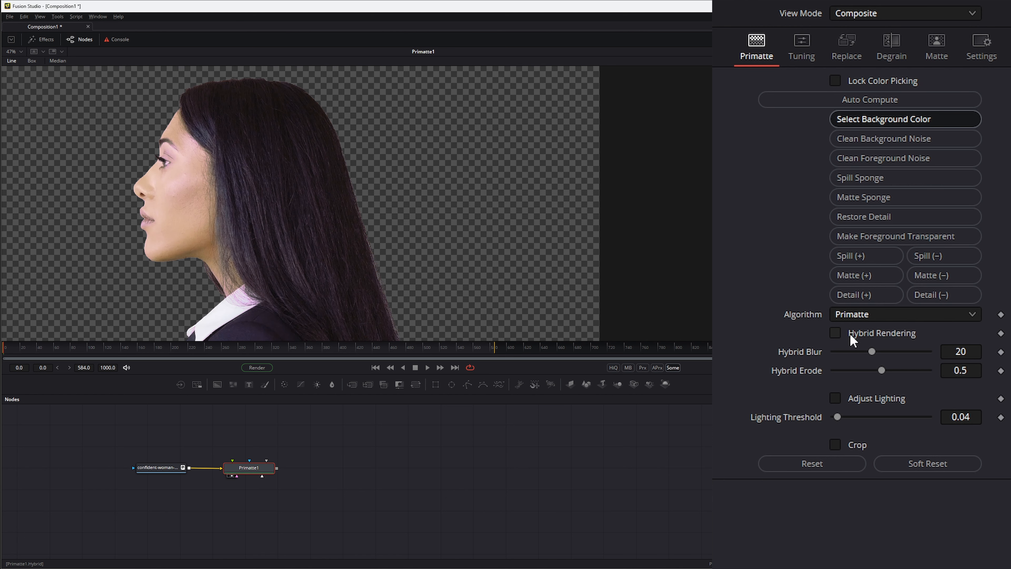
Enable Hybrid Rendering and, viewing the Hybrid Matte, set Hybrid Blur to 27 and Hybrid Erode to 0.465.
left_click(836, 334)
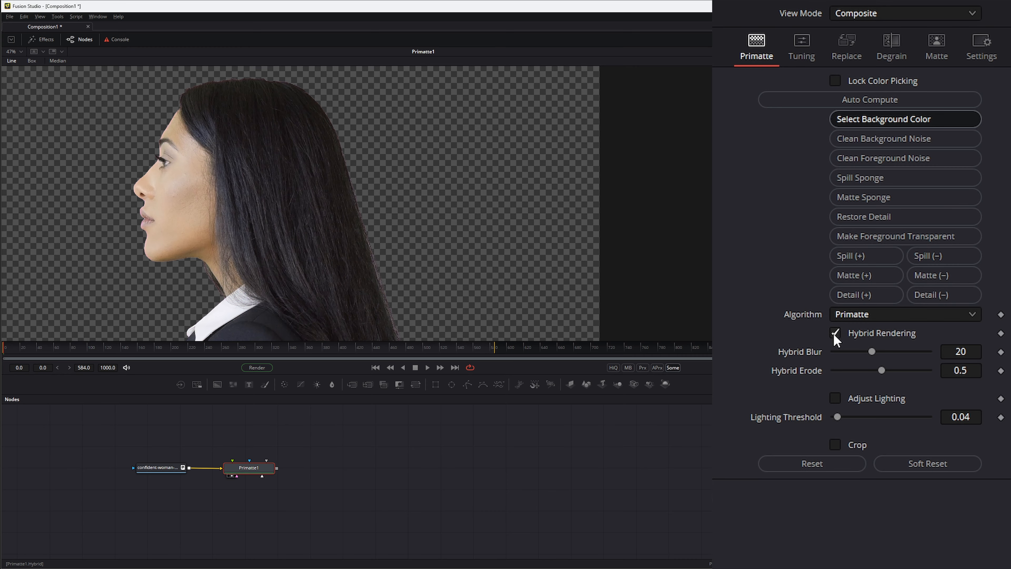
left_click(853, 14)
left_click(864, 64)
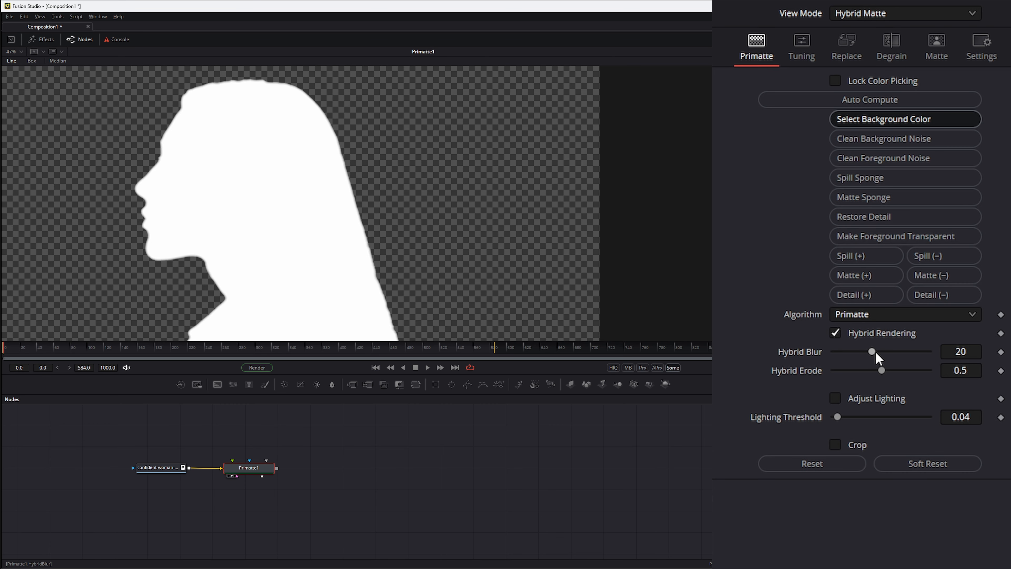
left_click_drag(873, 351, 921, 370)
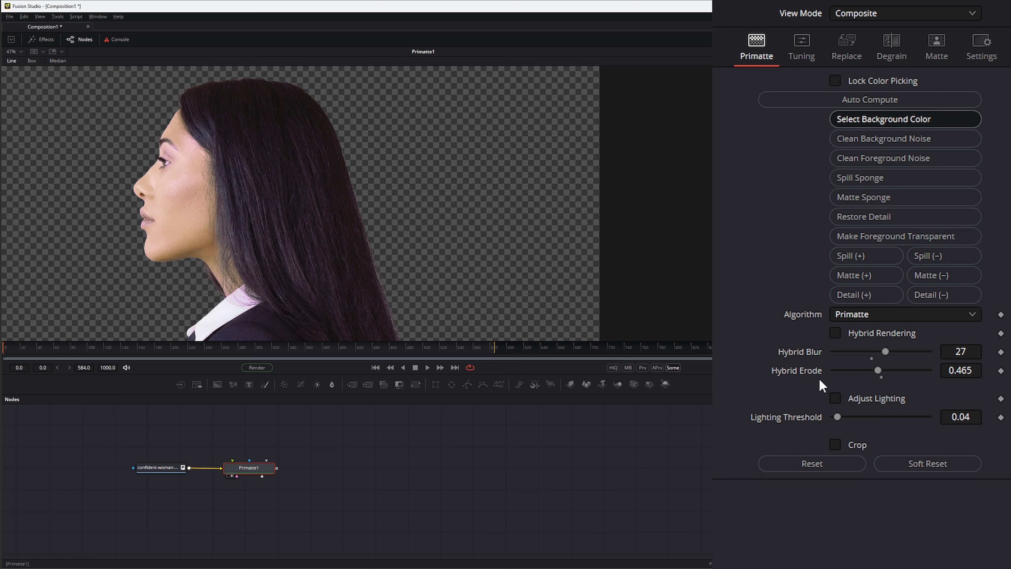
Reset the key and turn on Adjust Lighting with the full frame in view.
left_click(808, 463)
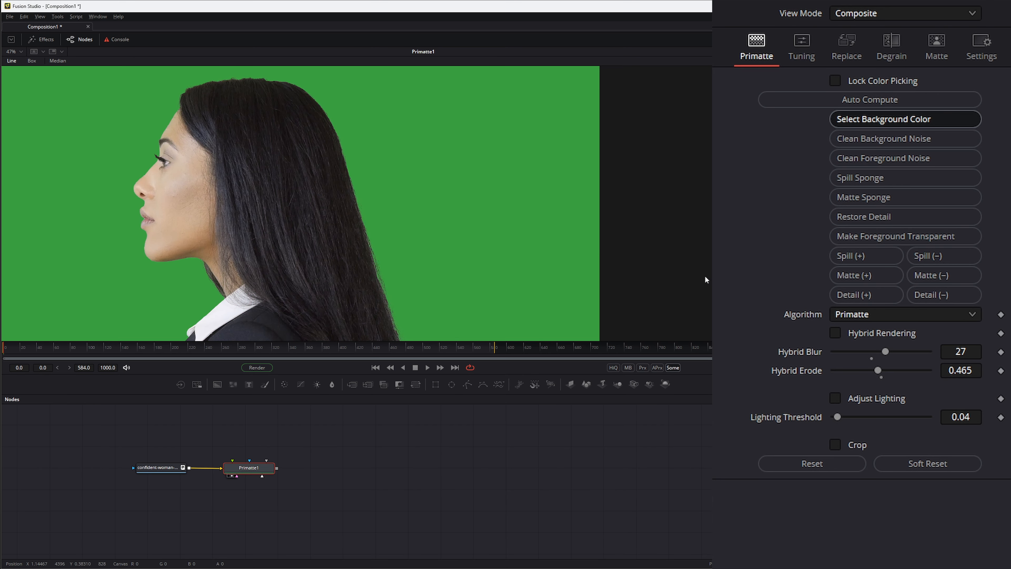
scroll(384, 242, "down", 2)
left_click_drag(364, 269, 348, 239)
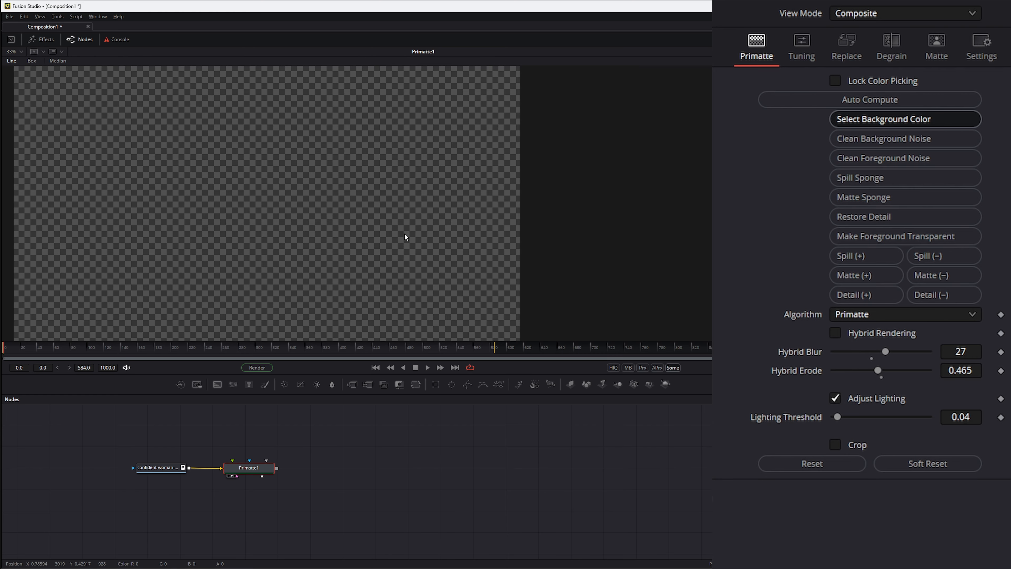
Examine the Lighting Foreground and Lighting Background view modes.
left_click(876, 15)
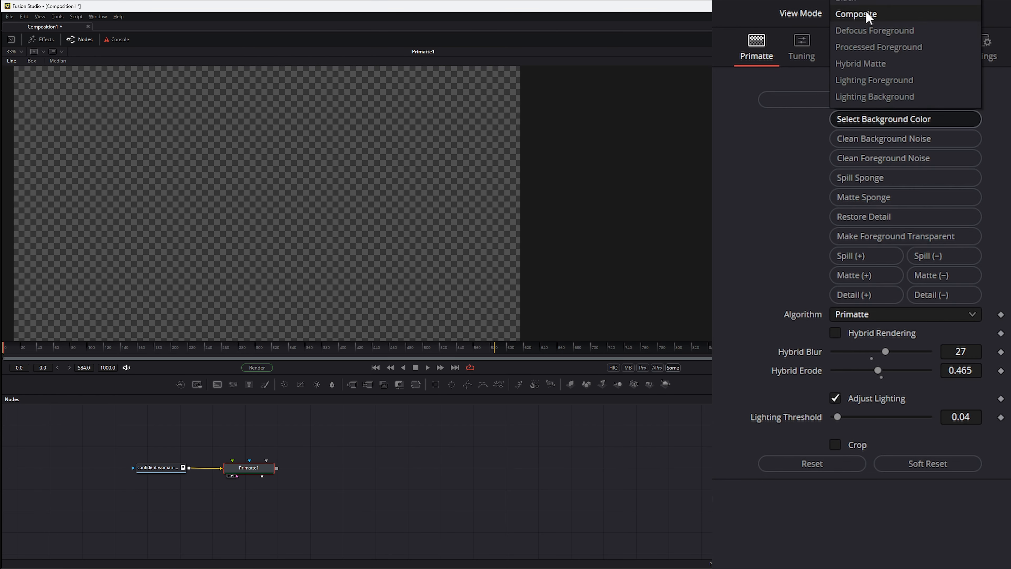
left_click(893, 80)
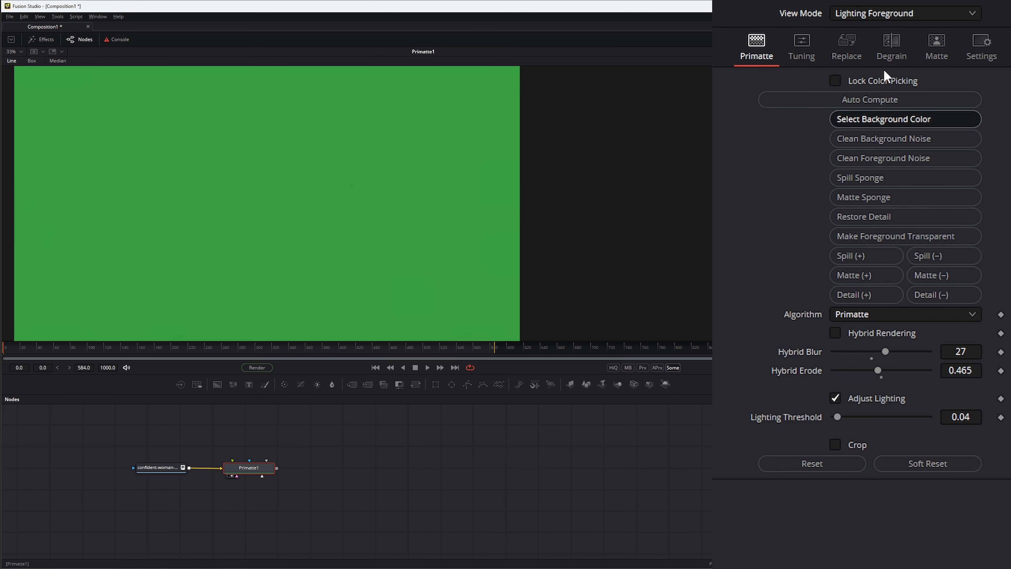
key("Down")
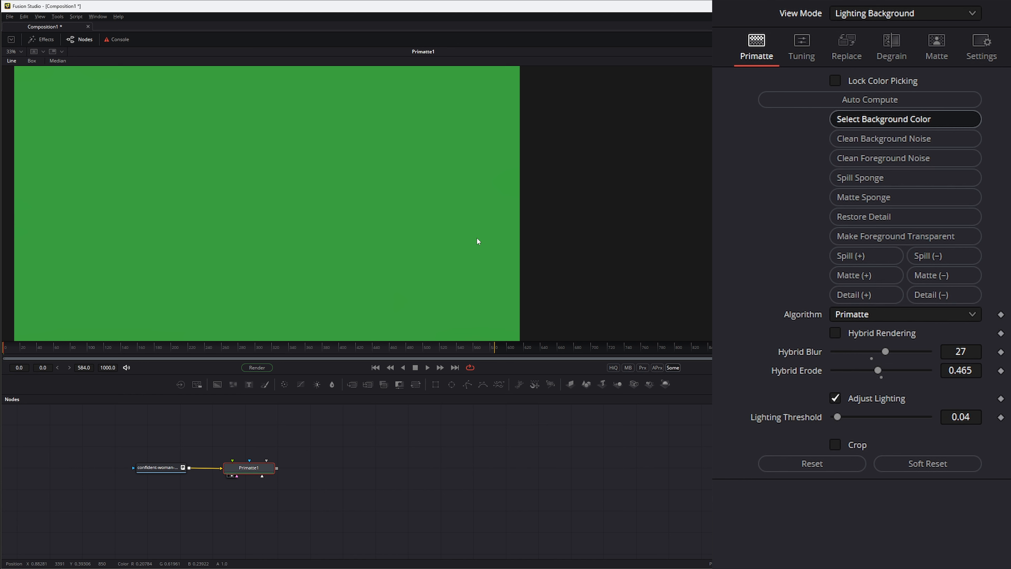
Set the Lighting Threshold to 0.134 and compare the backing with the Primatte1 node bypassed and active.
mouse_move(837, 416)
left_mouse_down()
mouse_move(921, 419)
mouse_move(834, 416)
mouse_move(846, 417)
left_mouse_up()
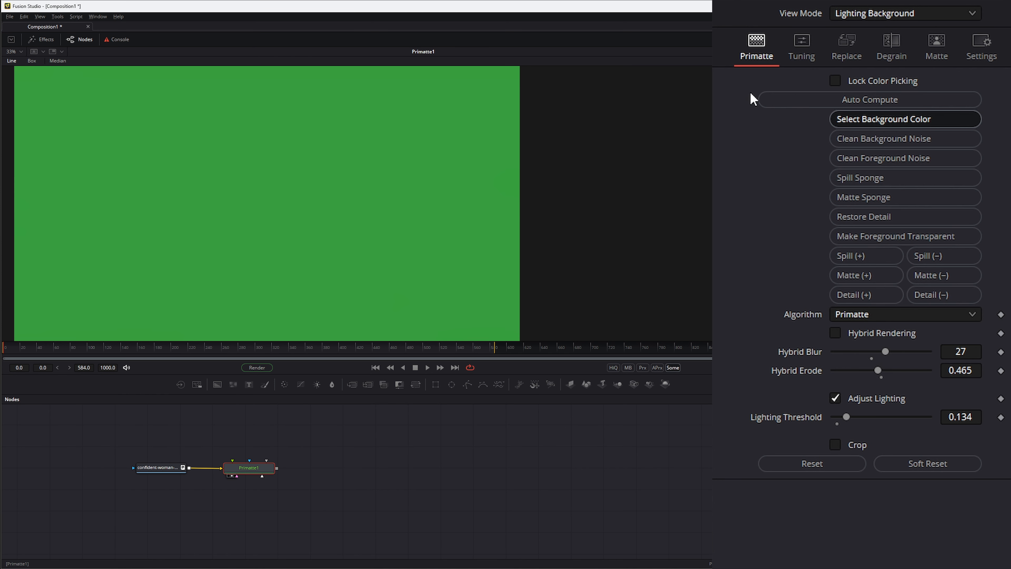
key("ctrl+p")
key("ctrl+p")
Return the view mode to Composite and turn off Adjust Lighting.
left_click(859, 13)
left_click(859, 10)
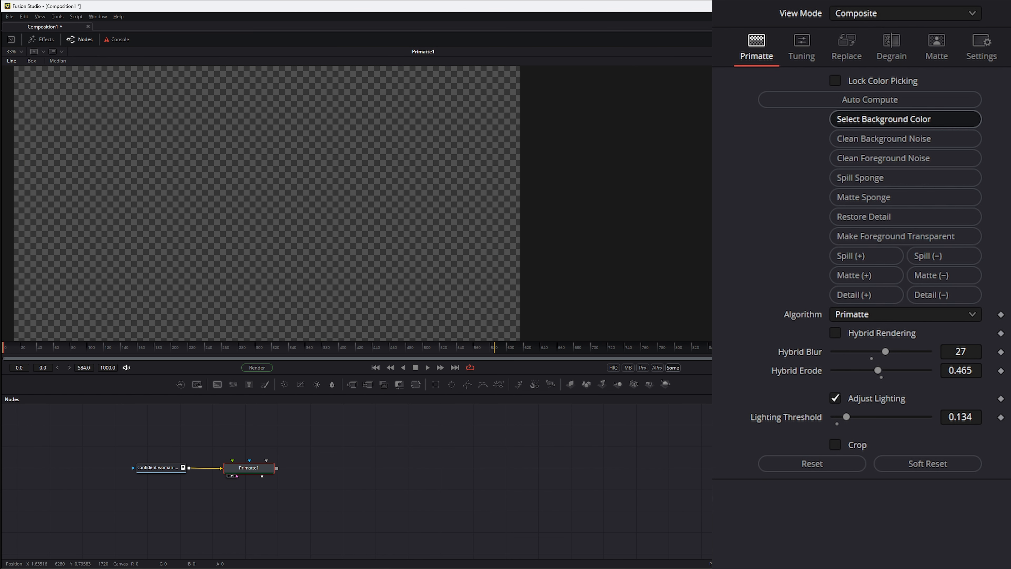
left_click(835, 399)
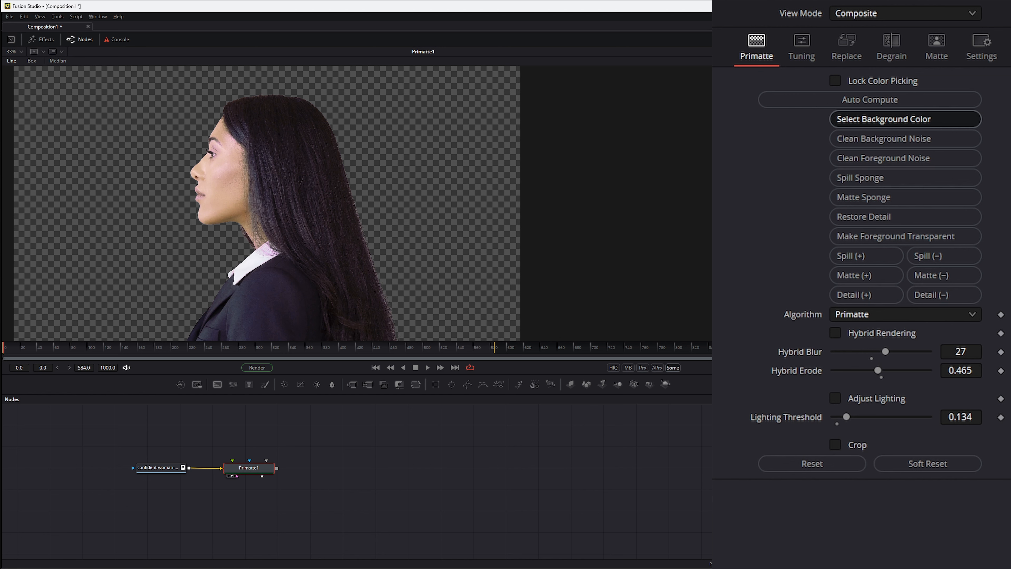
Try cropping the Primatte result with a height of 0.984 and a narrower width, and turn the crop off again.
left_click(835, 445)
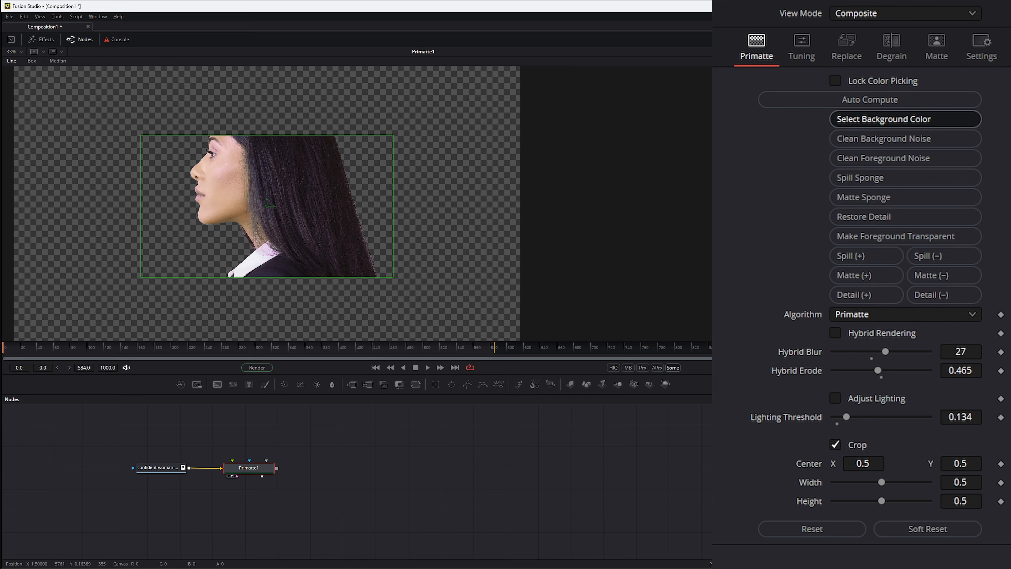
left_click_drag(881, 483, 929, 504)
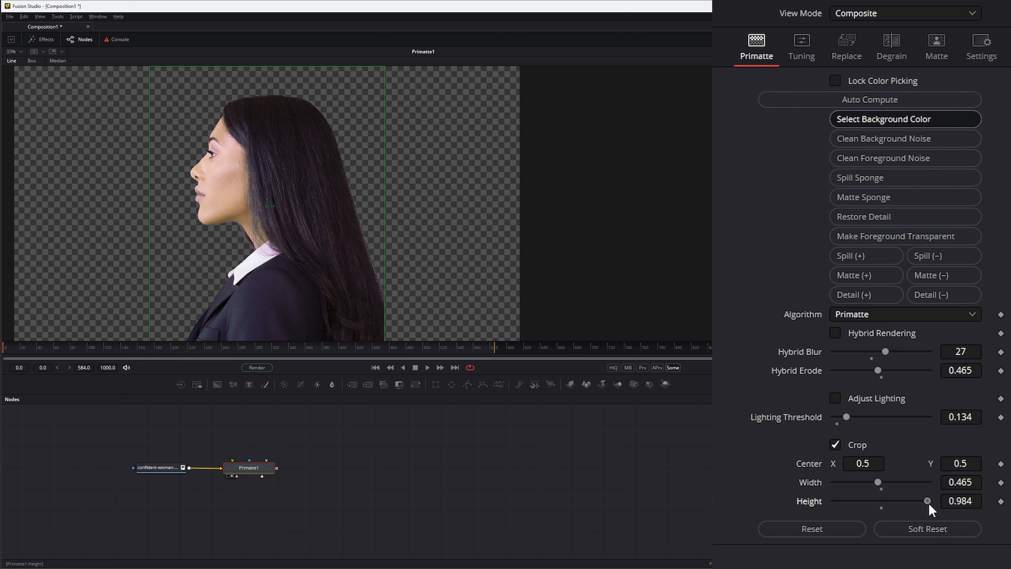
left_click_drag(877, 483, 887, 486)
left_click(835, 444)
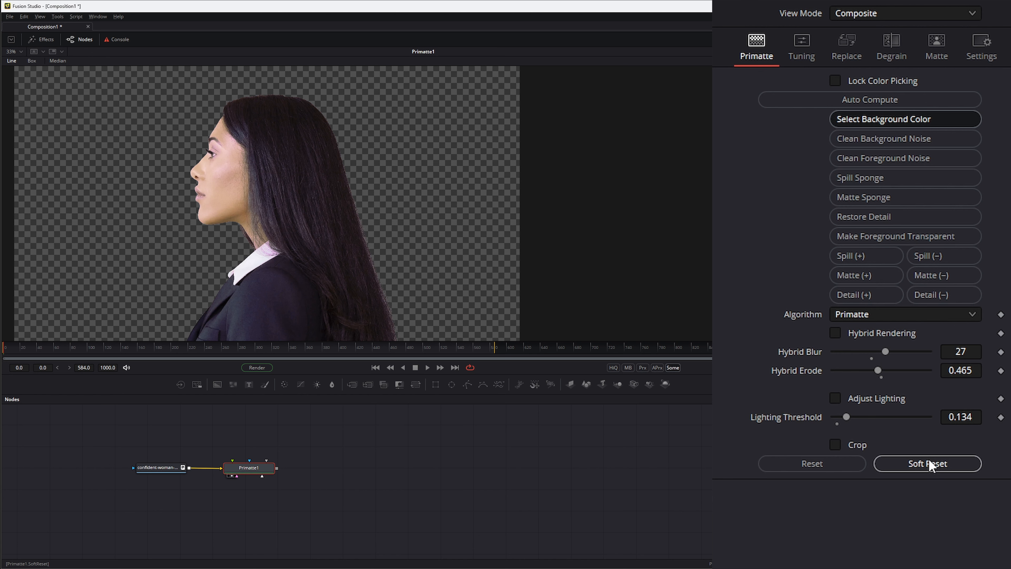
Sample the woman's colors for fine tuning, try Spill about 0.63, Transparency about 0.57 and Detail about 0.13, and soft reset the tuning.
left_click(788, 46)
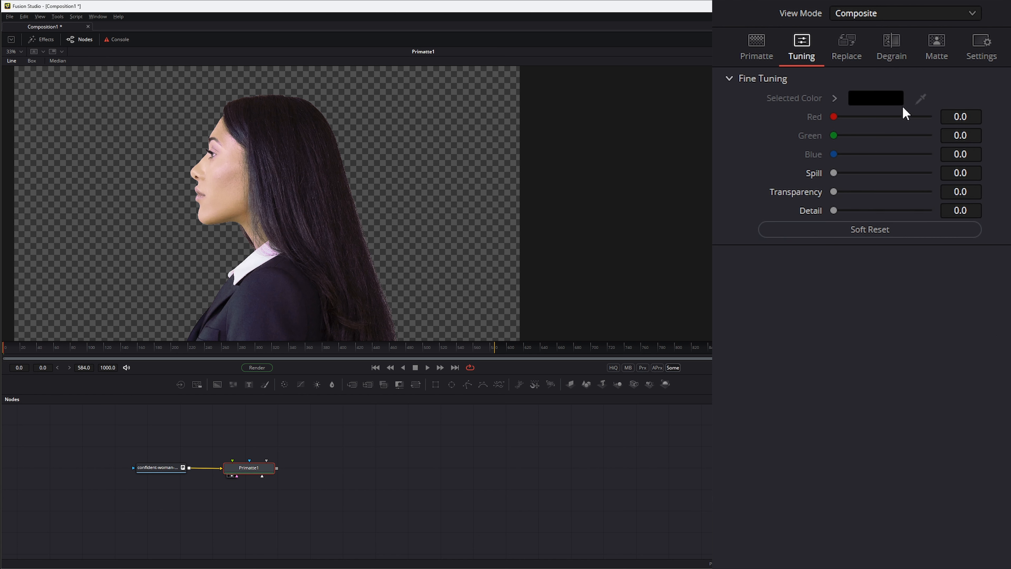
mouse_move(833, 172)
left_mouse_down()
mouse_move(887, 172)
mouse_move(819, 173)
left_mouse_up()
left_click_drag(921, 99, 223, 194)
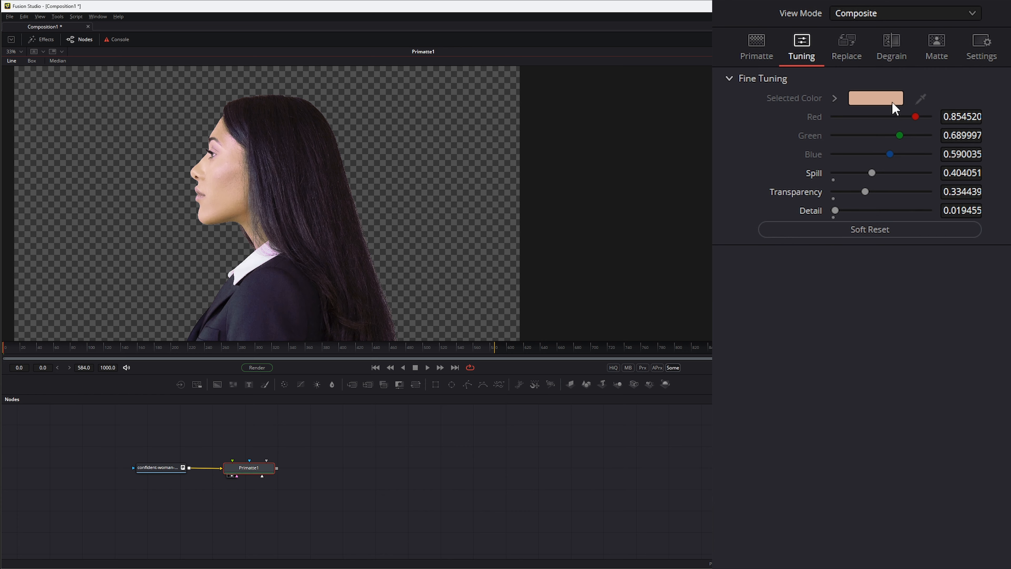
left_click_drag(874, 174, 888, 192)
mouse_move(835, 211)
left_mouse_down()
mouse_move(877, 208)
mouse_move(836, 209)
mouse_move(856, 209)
mouse_move(847, 208)
left_mouse_up()
left_click(861, 229)
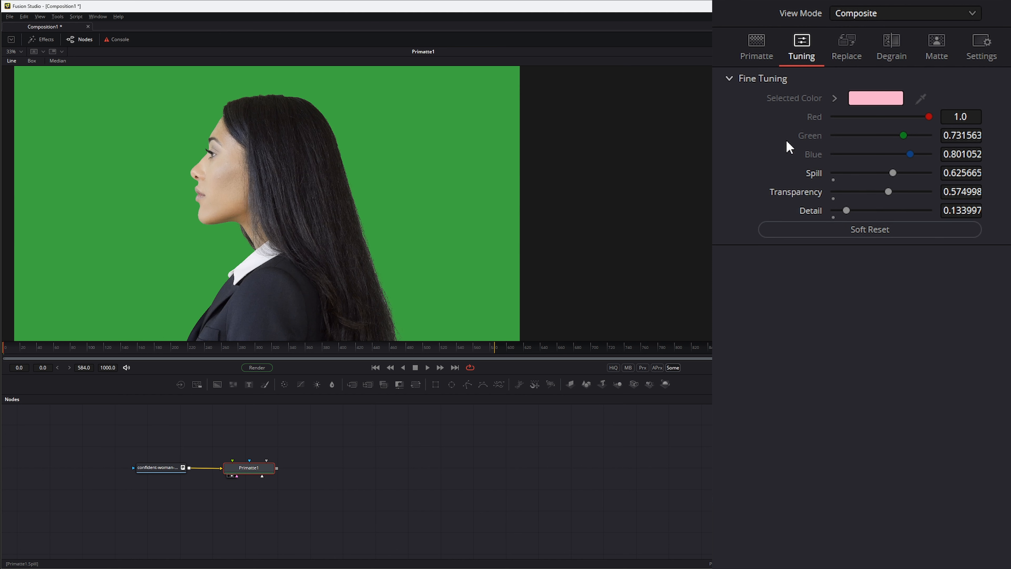
Reset the key, delete the Primatte1 node and add a fresh Primatte node after the footage loader.
left_click(758, 42)
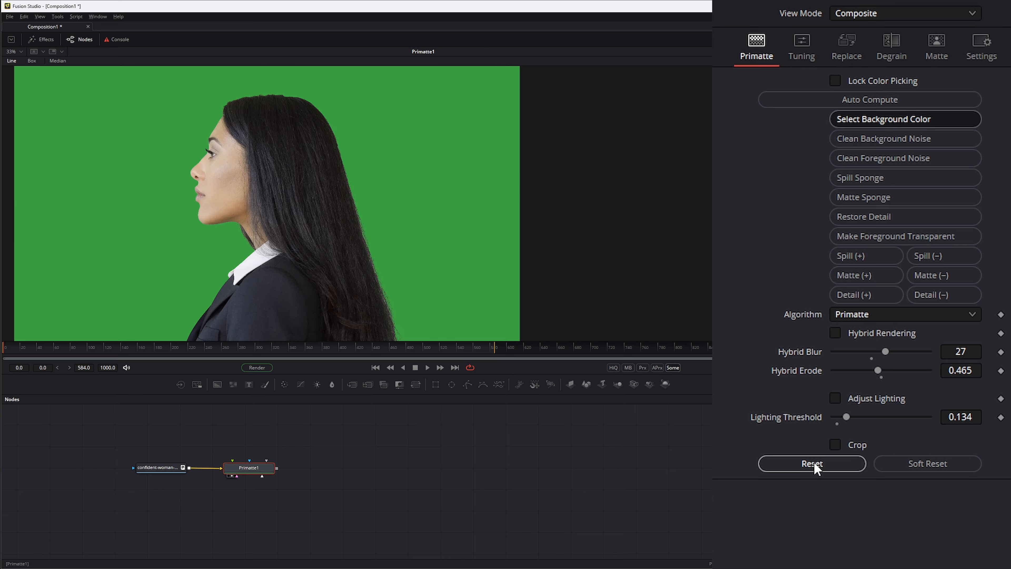
left_click(803, 42)
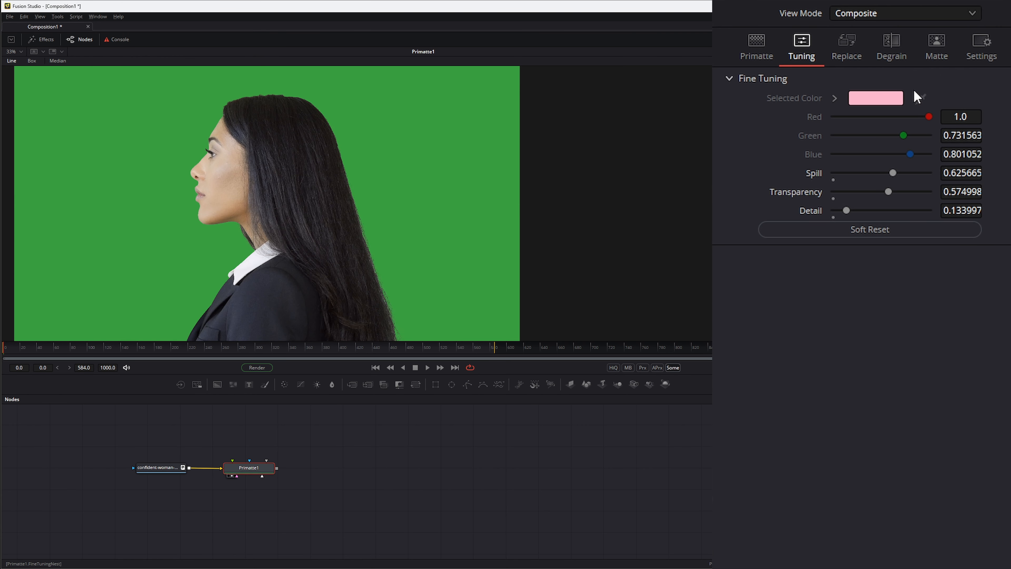
mouse_move(211, 439)
left_mouse_down()
mouse_move(234, 483)
mouse_move(287, 500)
left_mouse_up()
key("Delete")
key("shift+space")
type("prim")
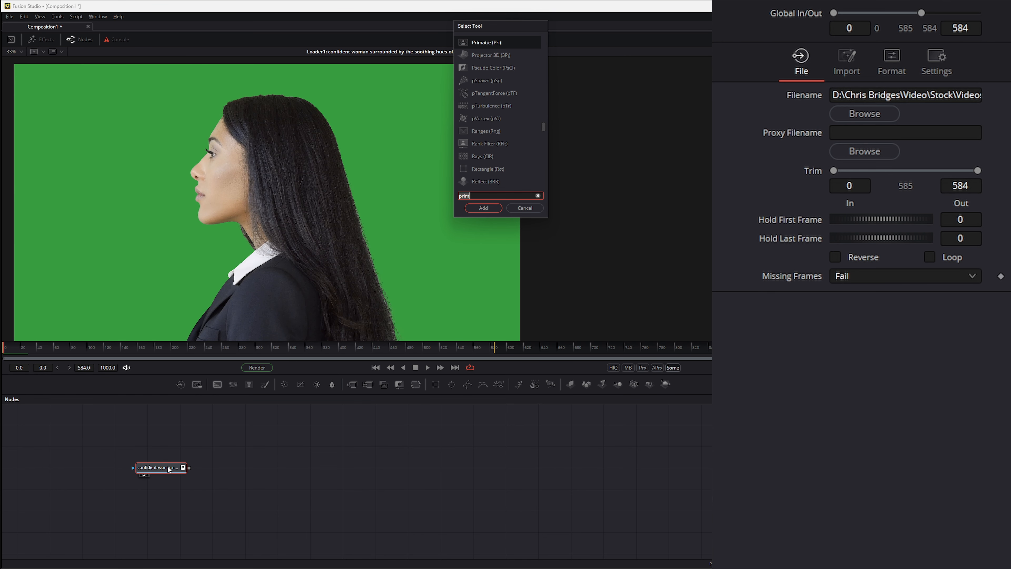
key("Return")
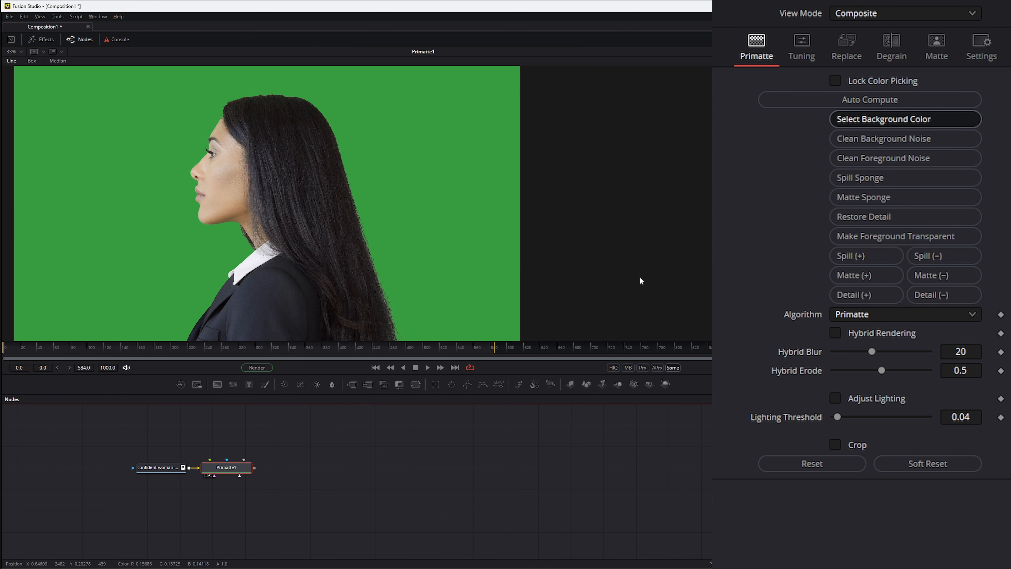
Key the green screen on the new Primatte node with Auto Compute and show its Fine Tuning settings.
left_click(821, 49)
left_click(758, 50)
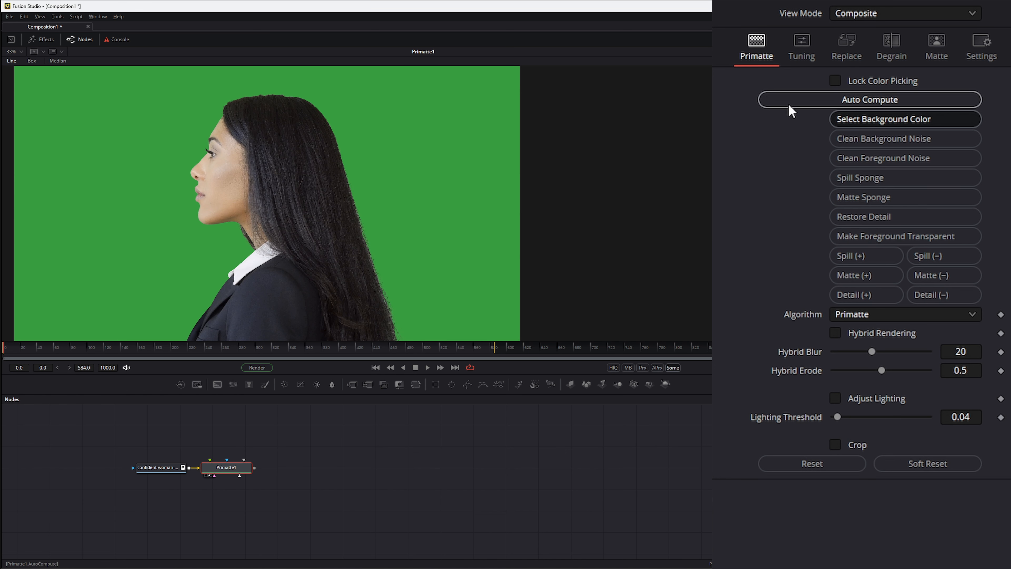
left_click(891, 101)
left_click(801, 47)
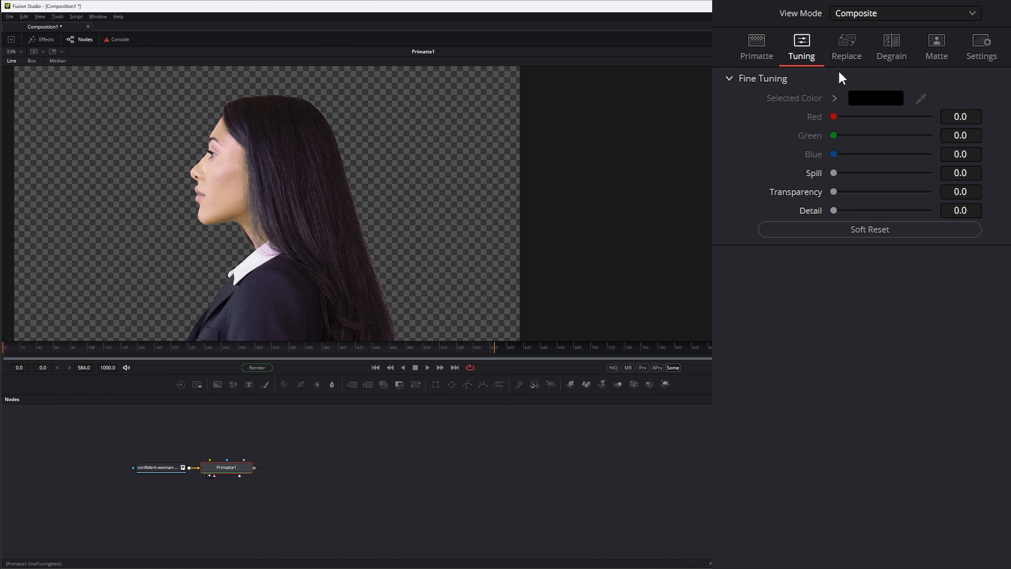
Try the Image replace mode with a lower Image Defocus, and return the defocus to 10.0.
left_click(848, 47)
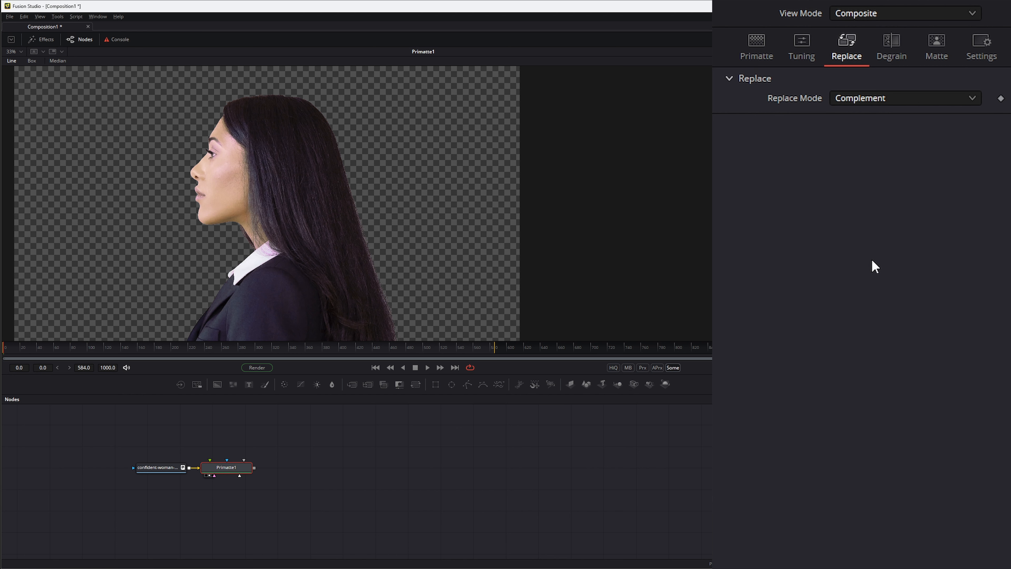
left_click(871, 98)
left_click(864, 116)
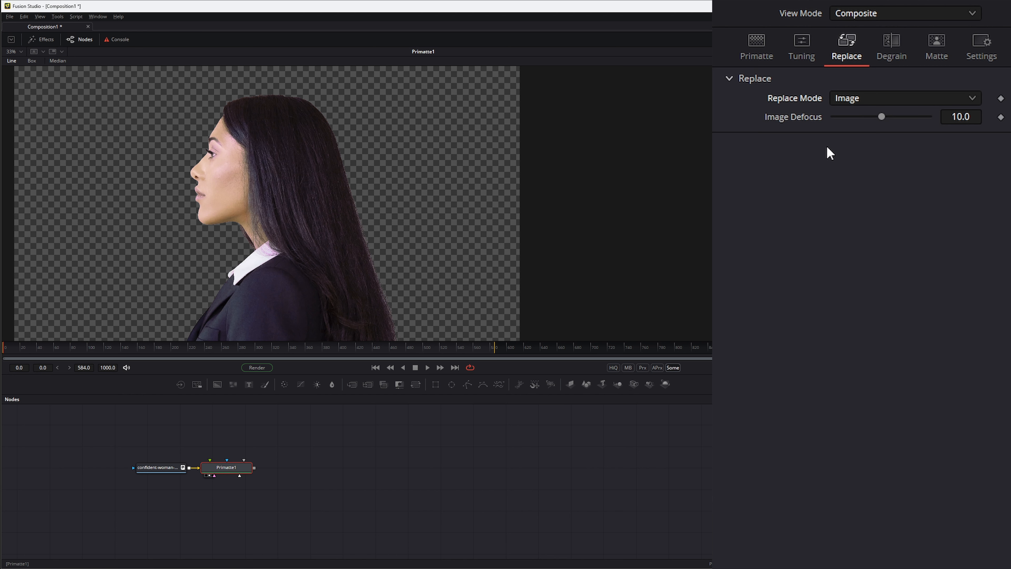
left_click_drag(880, 117, 841, 116)
left_click(881, 124)
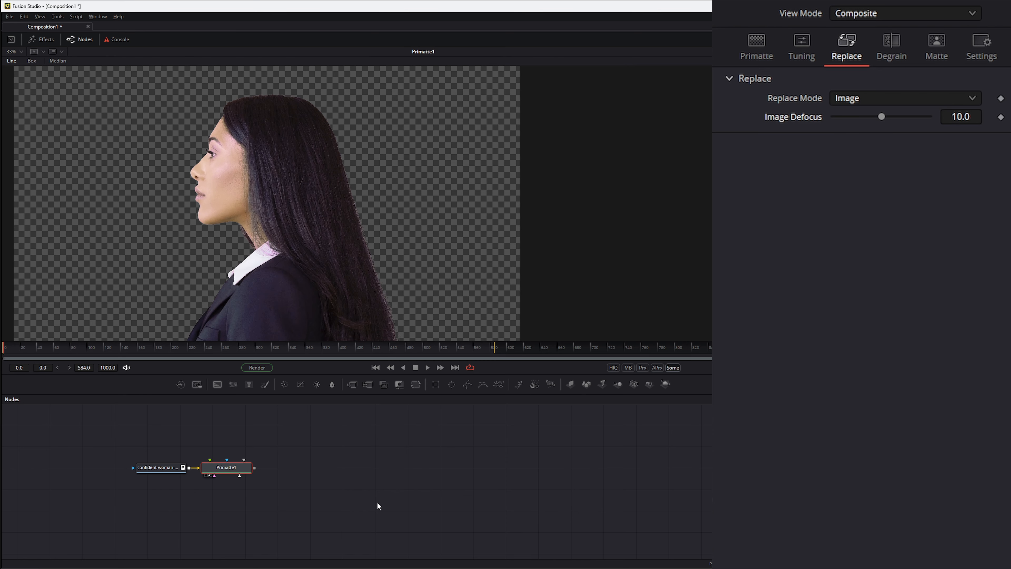
Connect the footage loader to Primatte1's background input as well, and set the node's view mode to Black.
left_click_drag(173, 472, 140, 471)
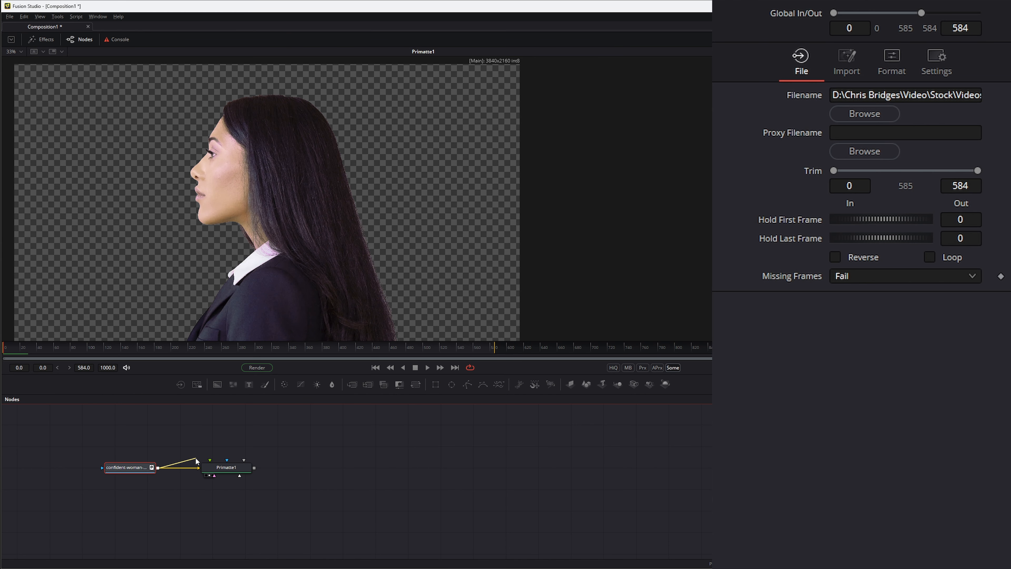
left_click_drag(158, 469, 209, 460)
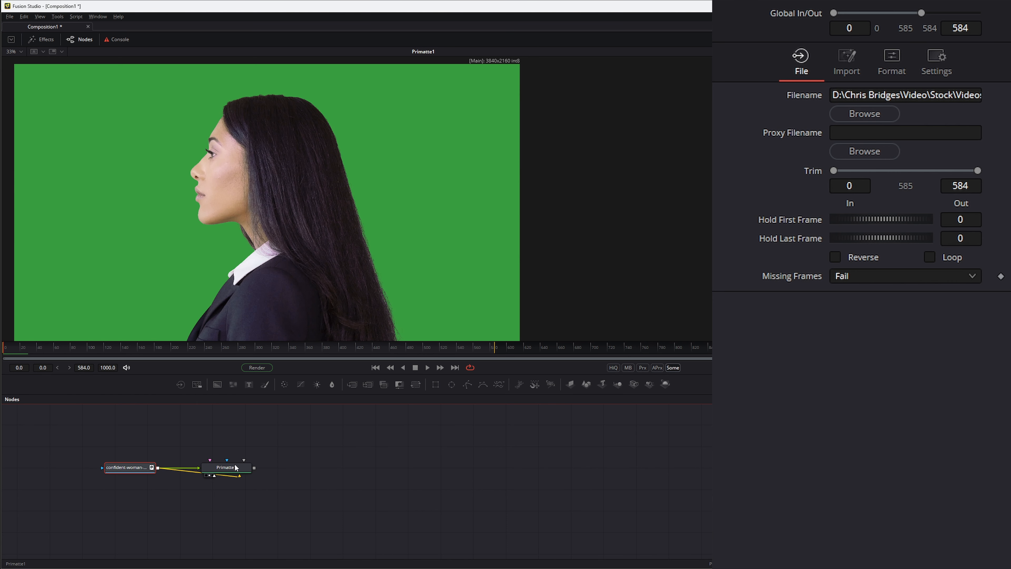
left_click(235, 468)
left_click(861, 12)
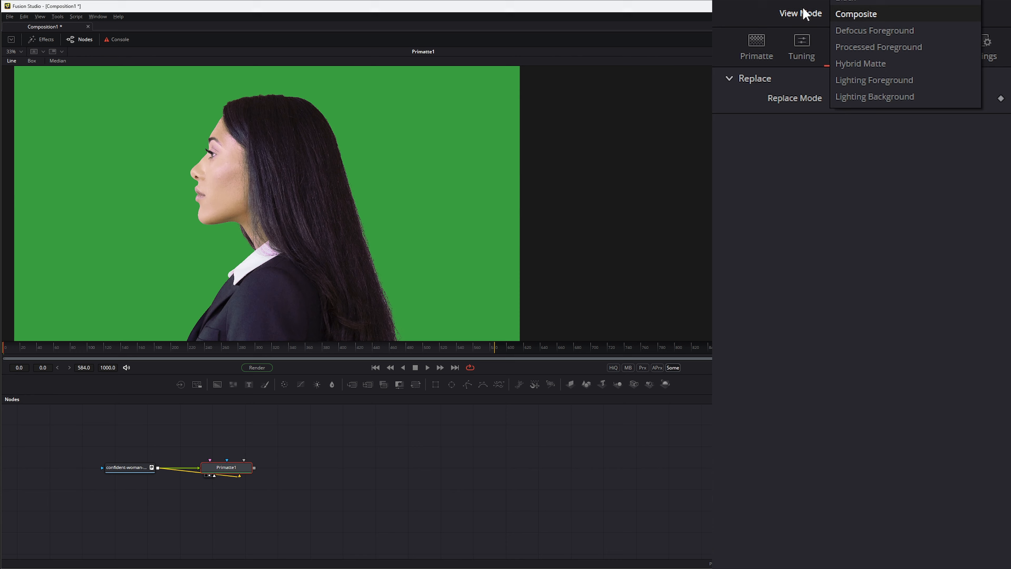
left_click(855, 3)
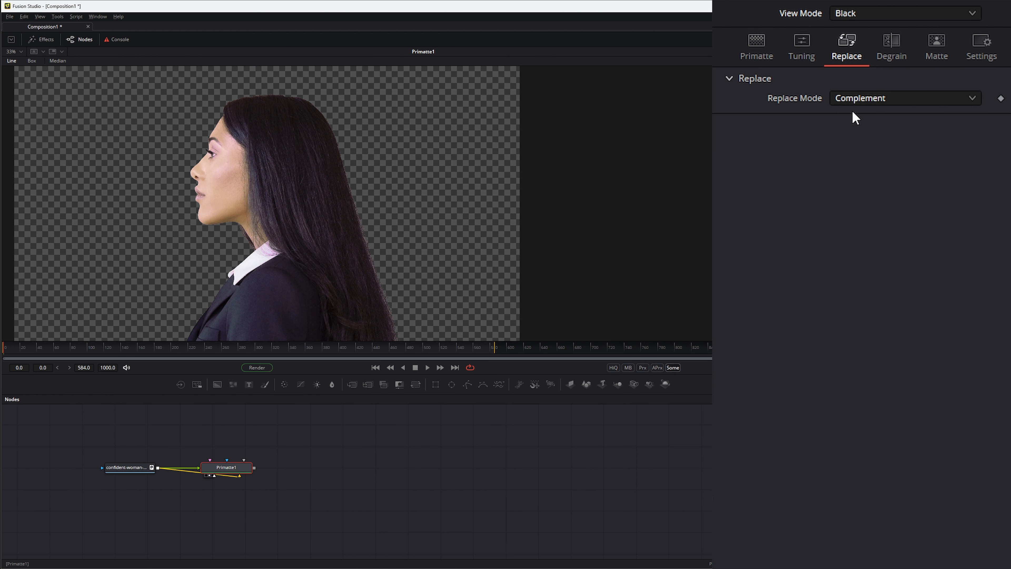
Set the replace mode to Image and compare the hair and face edges at Image Defocus 6.61 and 14.65.
left_click(857, 97)
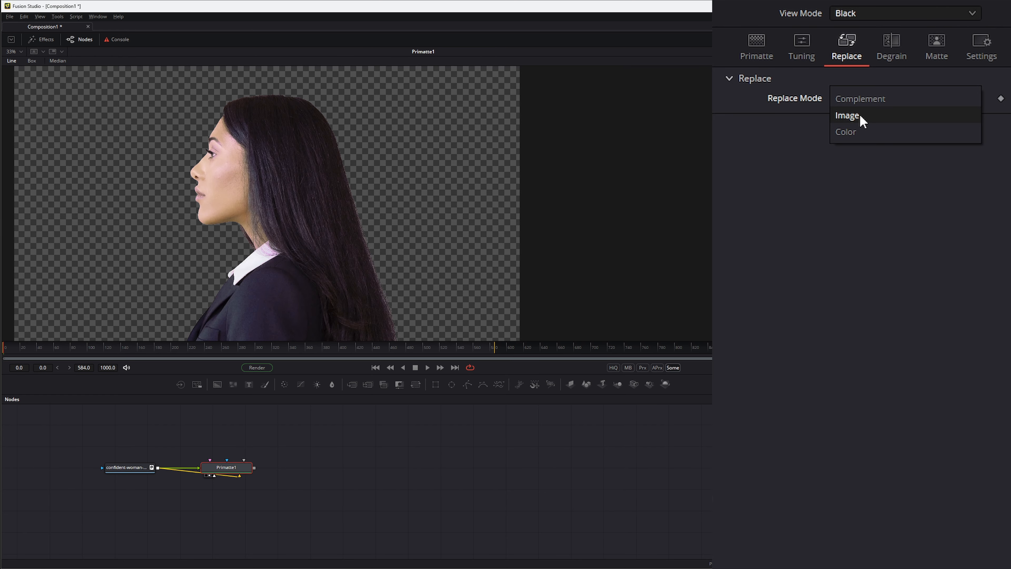
left_click(858, 114)
scroll(284, 196, "up", 5)
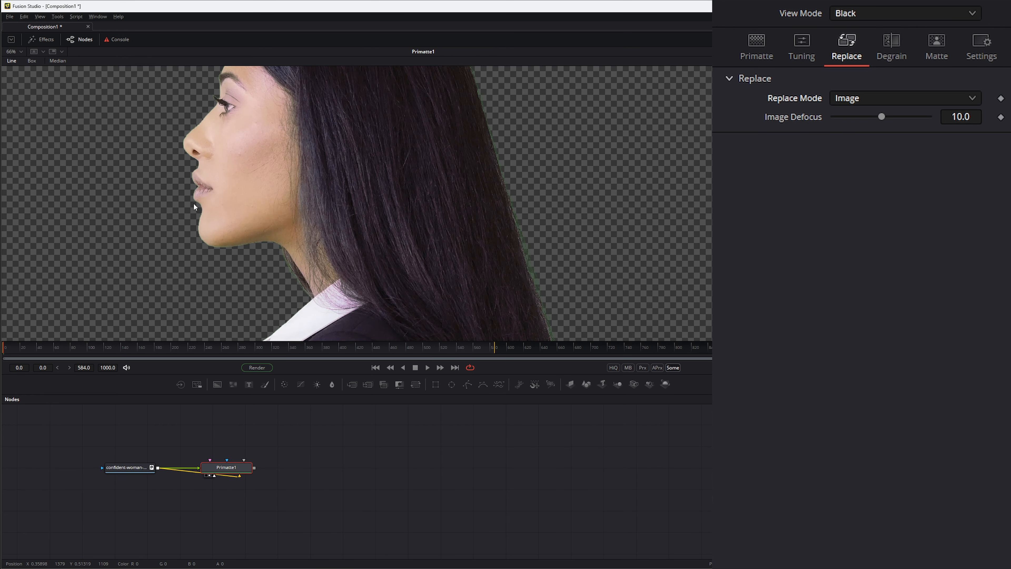
left_click_drag(283, 193, 298, 223)
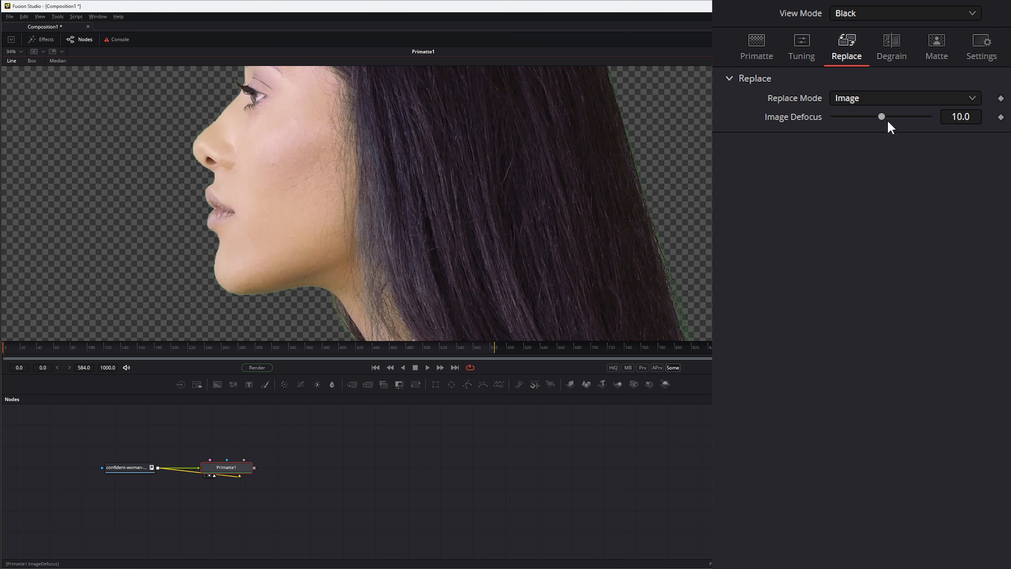
mouse_move(883, 117)
left_mouse_down()
mouse_move(918, 114)
mouse_move(820, 116)
mouse_move(887, 115)
mouse_move(865, 115)
left_mouse_up()
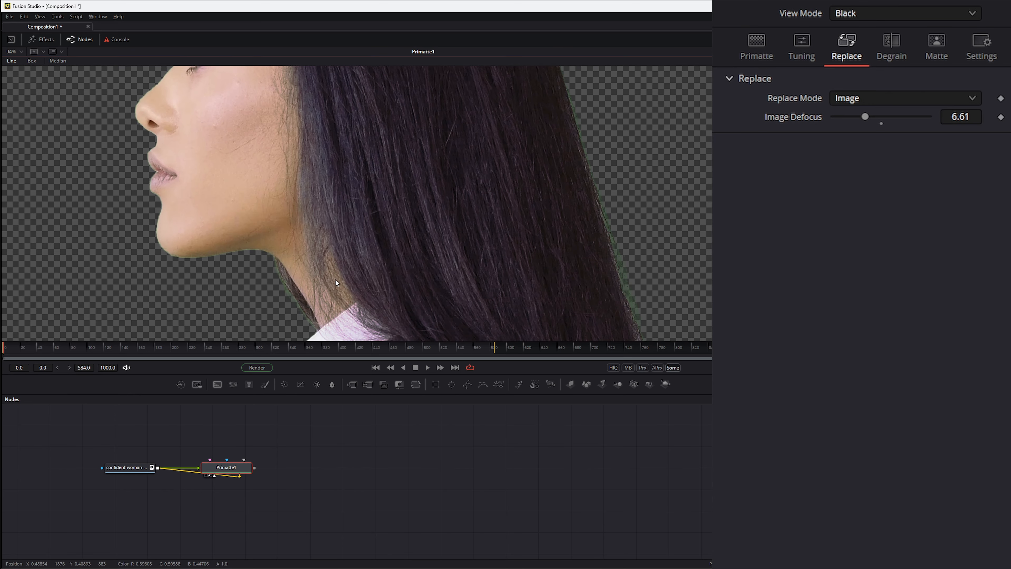
mouse_move(867, 117)
left_mouse_down()
mouse_move(851, 120)
mouse_move(896, 119)
mouse_move(880, 118)
left_mouse_up()
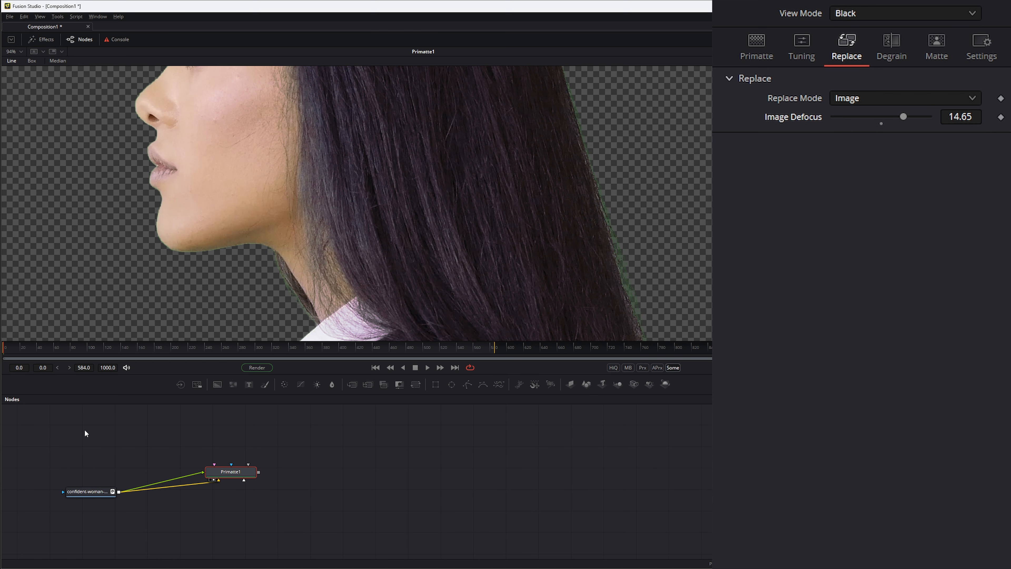
left_click(95, 492)
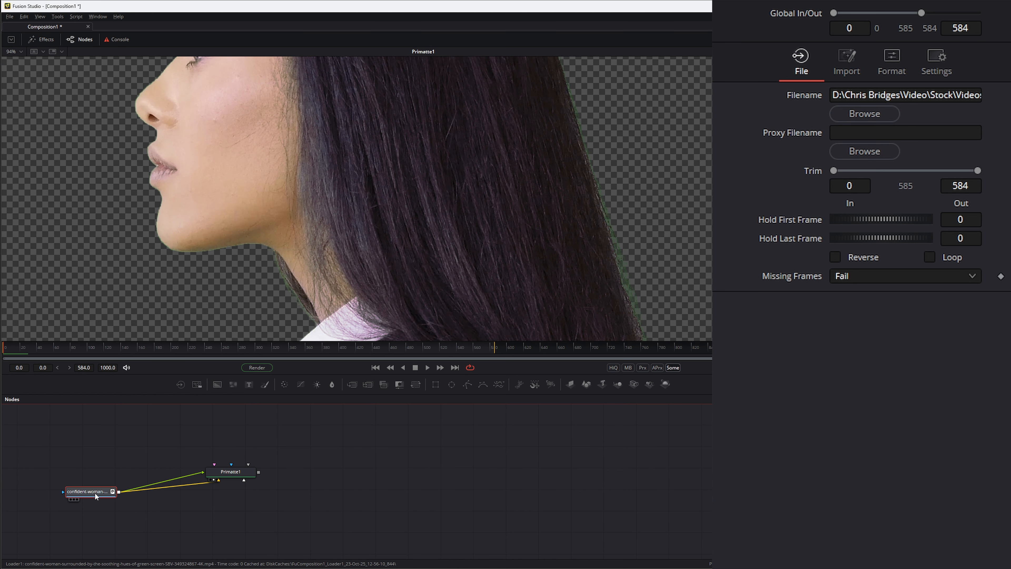
left_click(226, 473)
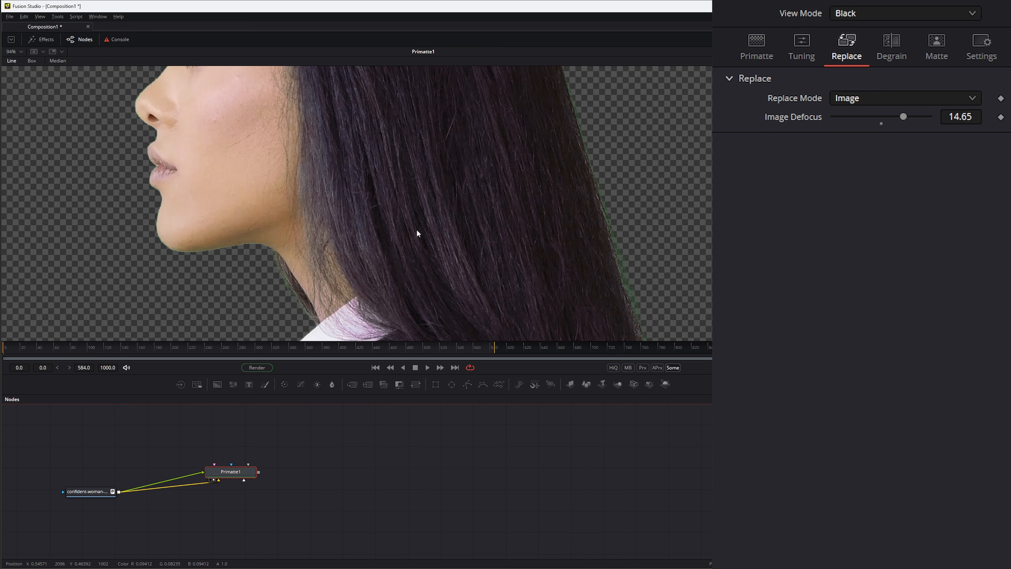
Set the replace mode to Color and disconnect the footage loader from Primatte1's background input.
left_click(926, 100)
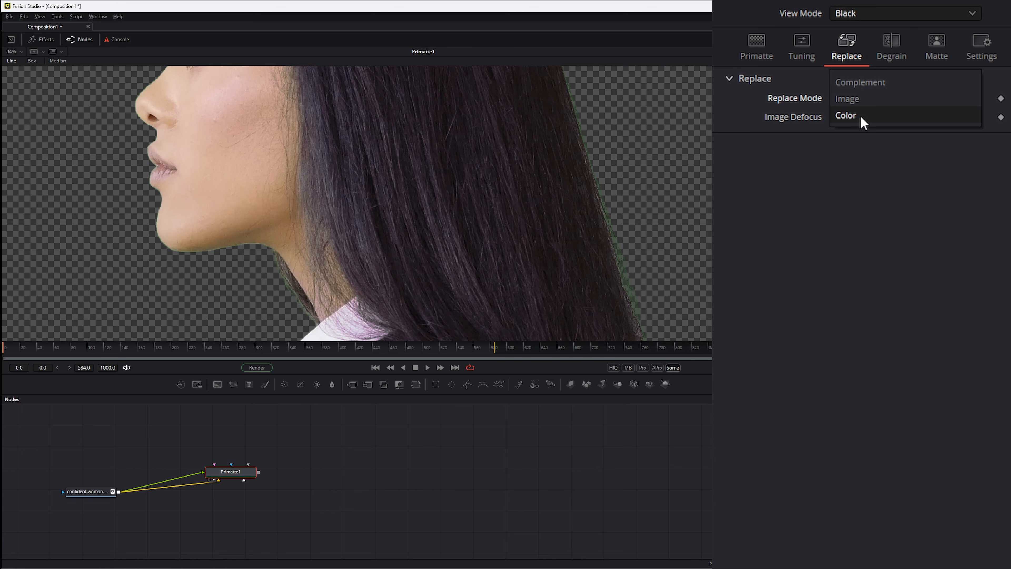
left_click(855, 117)
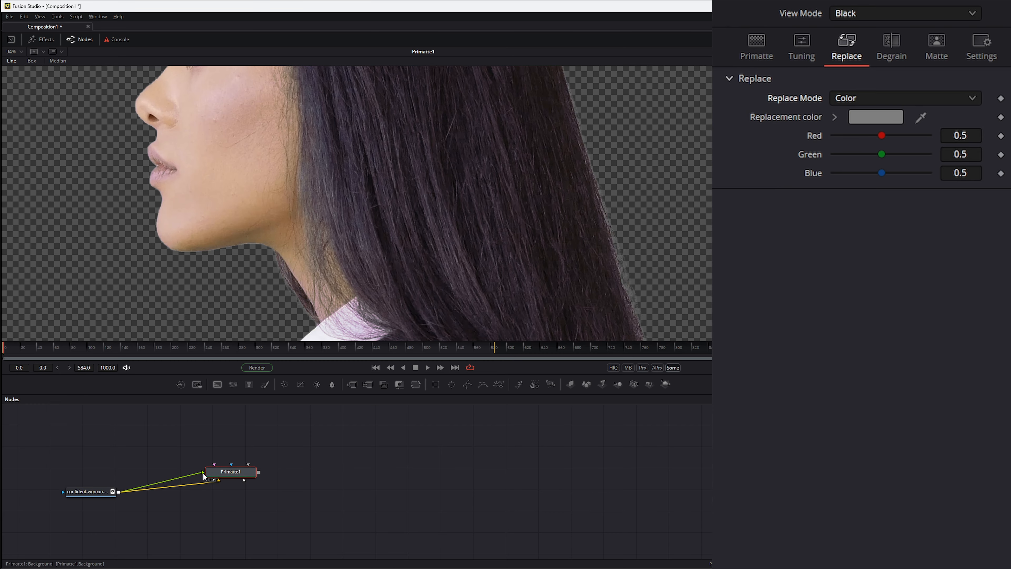
left_click_drag(203, 472, 191, 473)
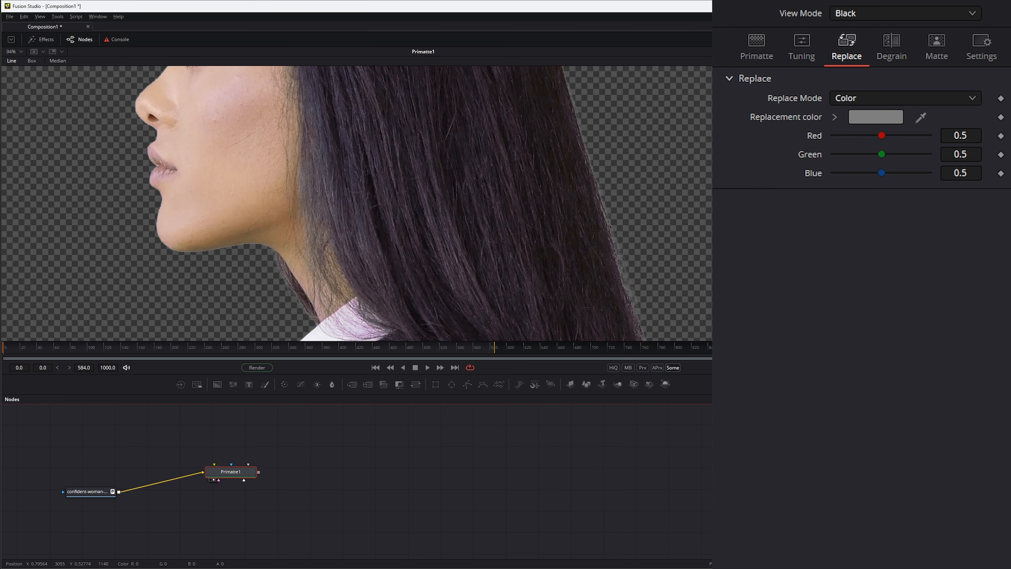
Try a dark purple replacement color, #341d80, and cancel the color choice.
left_click(854, 118)
left_click_drag(549, 214, 199, 246)
mouse_move(171, 280)
left_mouse_down()
mouse_move(151, 315)
mouse_move(198, 321)
mouse_move(193, 306)
mouse_move(164, 293)
mouse_move(182, 289)
mouse_move(164, 299)
mouse_move(182, 265)
mouse_move(171, 264)
left_mouse_up()
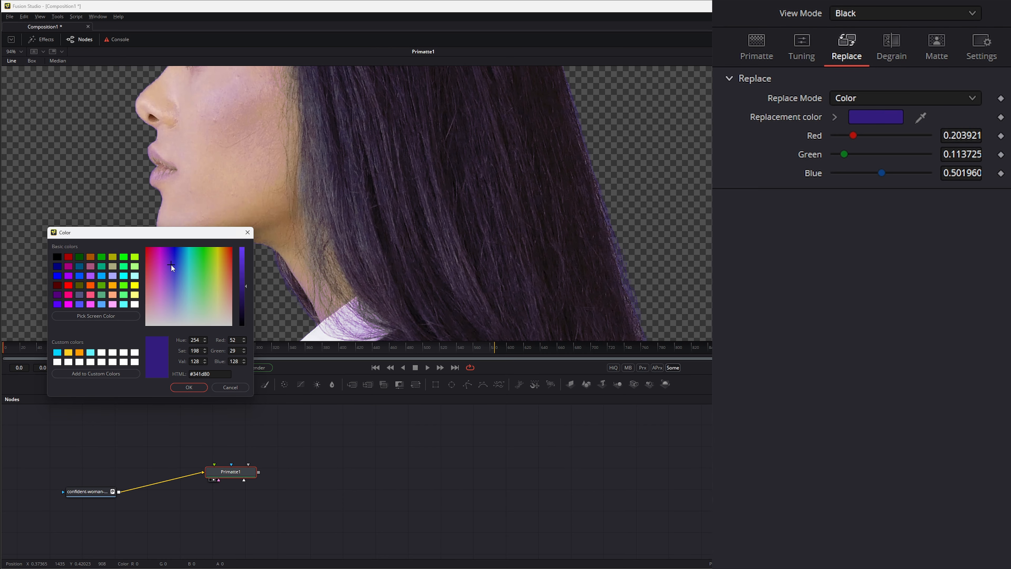
left_click(231, 388)
Reset the Primatte key and key the full frame again with Auto Compute.
left_click(756, 46)
left_click(825, 469)
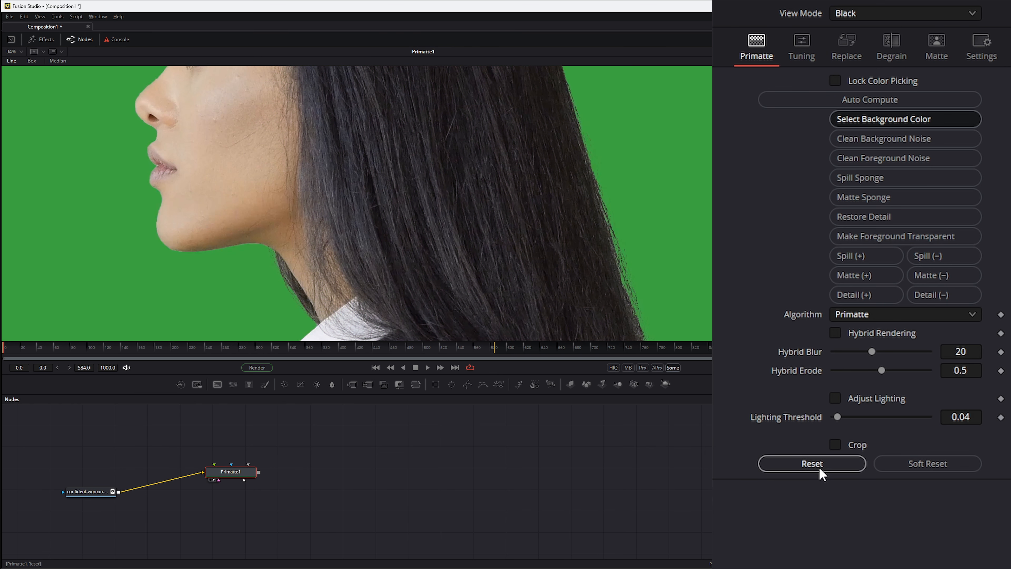
scroll(446, 288, "down", 2)
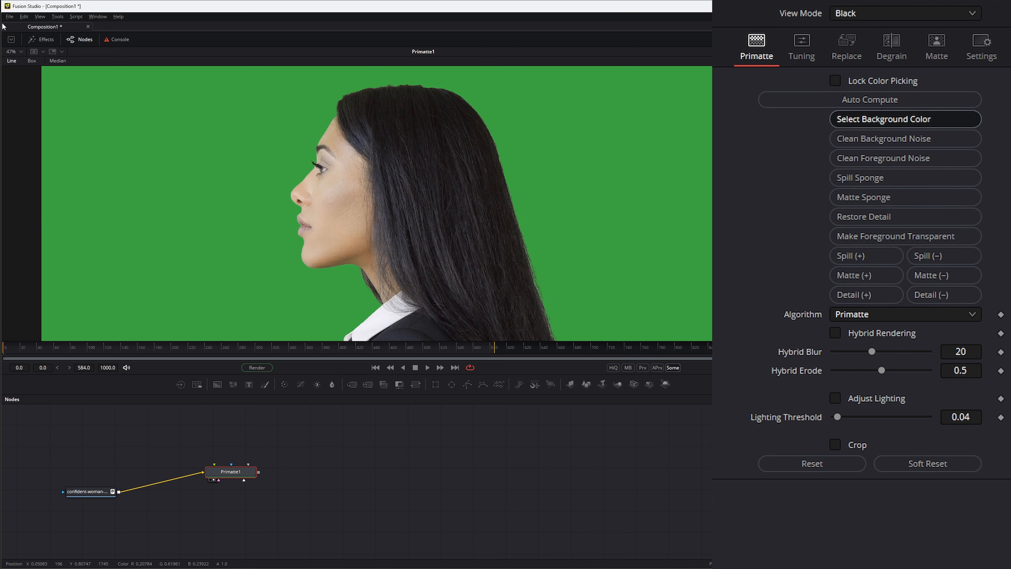
left_click(15, 51)
left_click(20, 67)
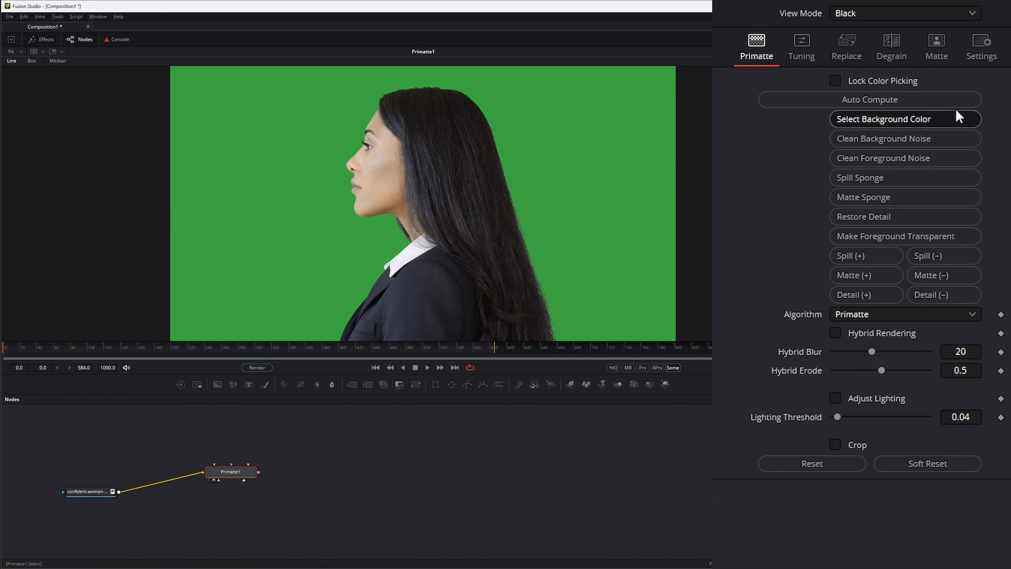
left_click(904, 99)
Try the Small, Medium and Large grain sizes in Primatte1's degrain settings, lowering the grain tolerance to 0.016 at Large.
left_click(902, 43)
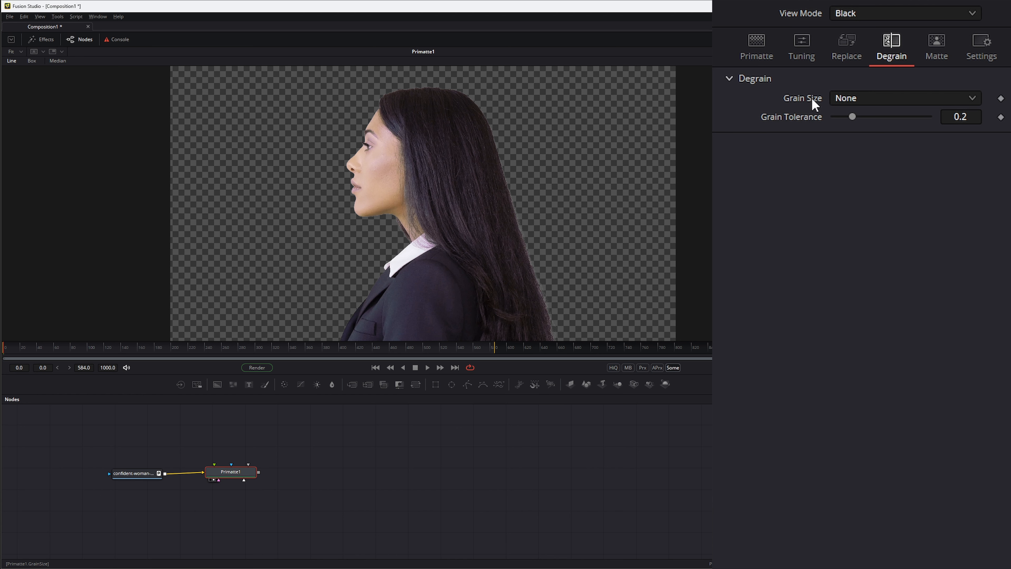
left_click(866, 105)
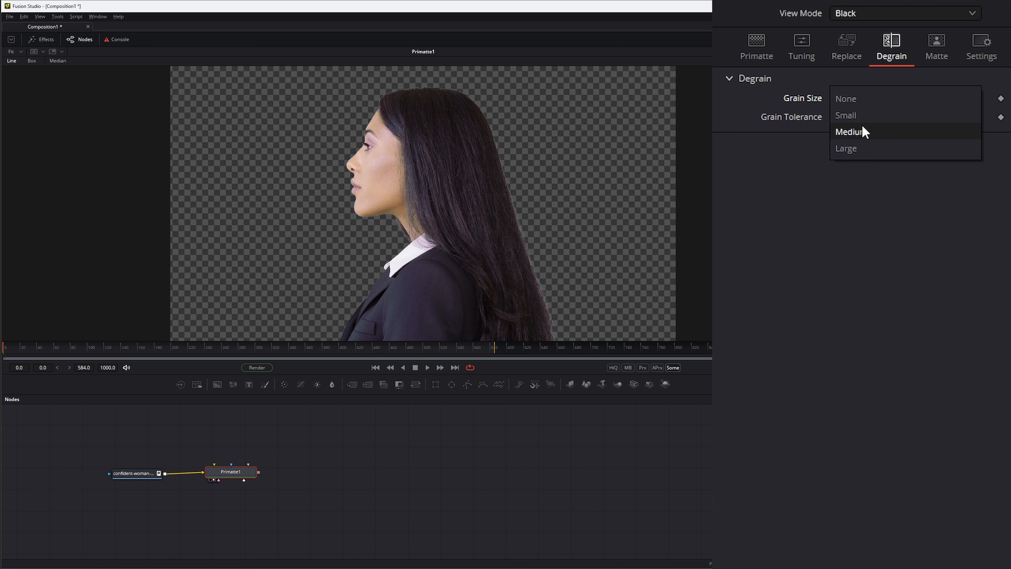
left_click(861, 115)
left_click(866, 98)
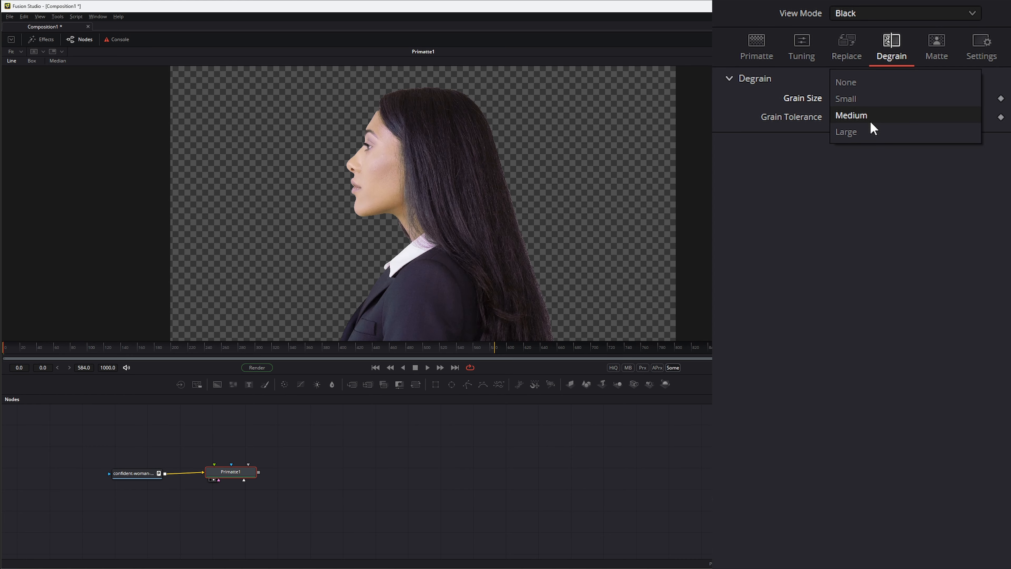
left_click(871, 115)
left_click(859, 98)
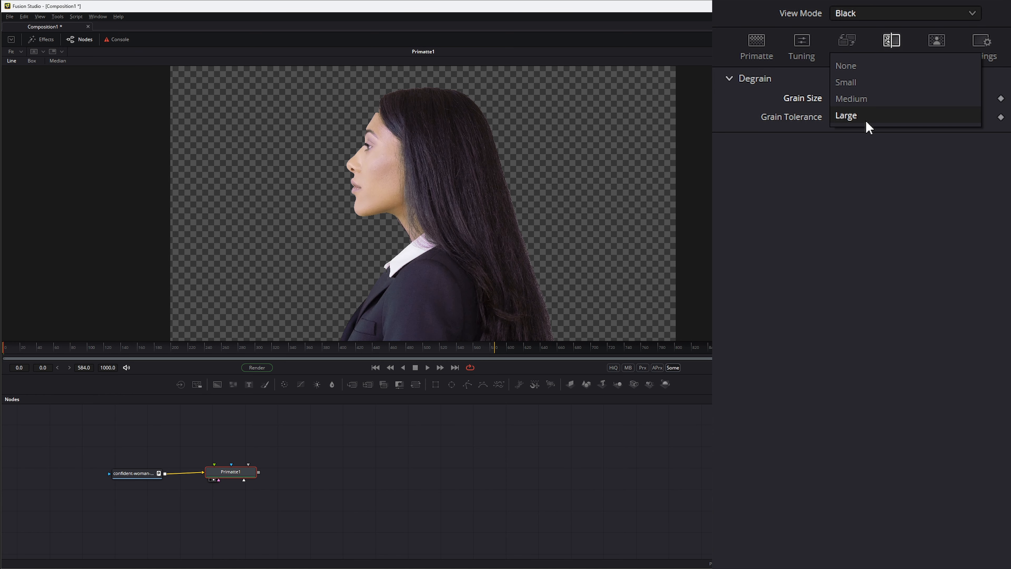
left_click(867, 116)
left_click_drag(857, 118, 835, 108)
Set the grain size to Small and fine-tune the grain tolerance to about 0.006 while checking the chin and neck edge.
left_click(856, 98)
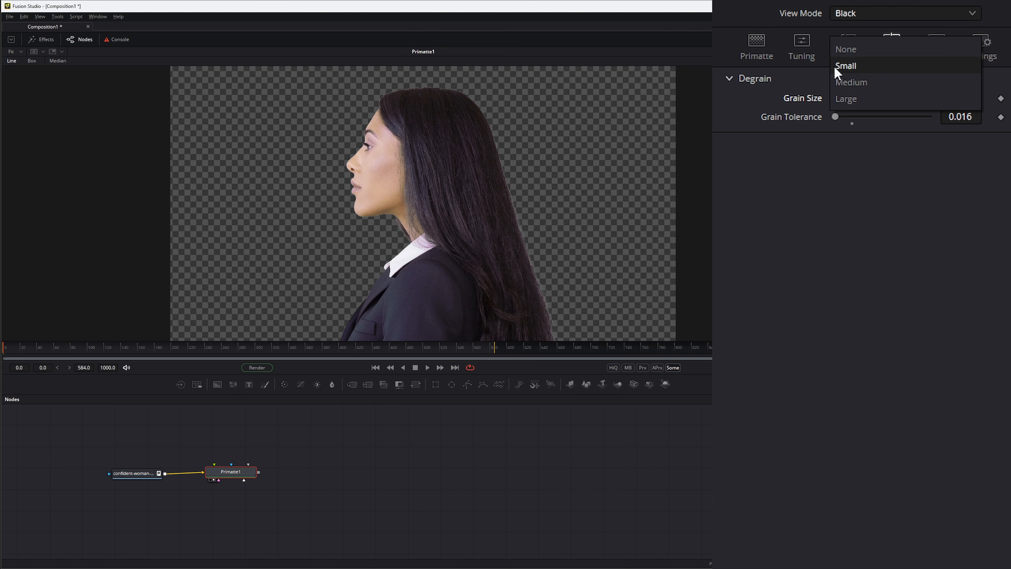
left_click(848, 66)
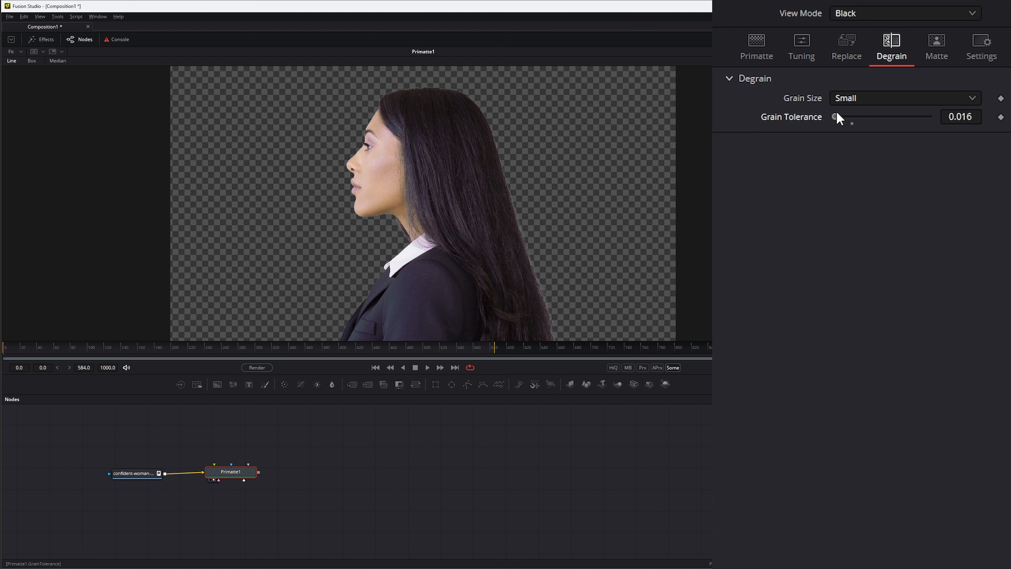
mouse_move(836, 116)
left_mouse_down()
mouse_move(875, 115)
mouse_move(846, 108)
left_mouse_up()
scroll(372, 219, "up", 3)
scroll(416, 211, "up", 2)
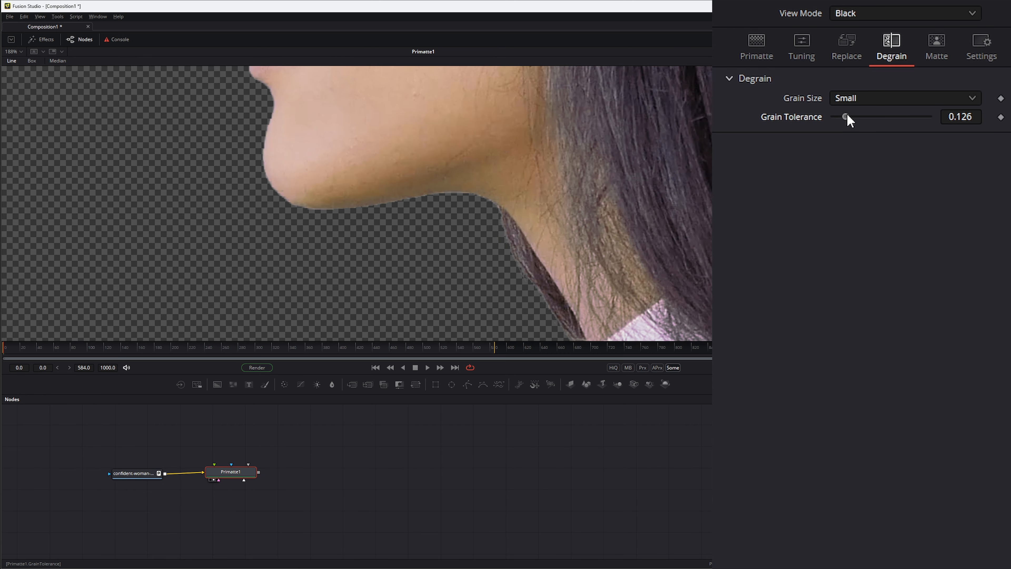
left_click_drag(845, 117, 835, 114)
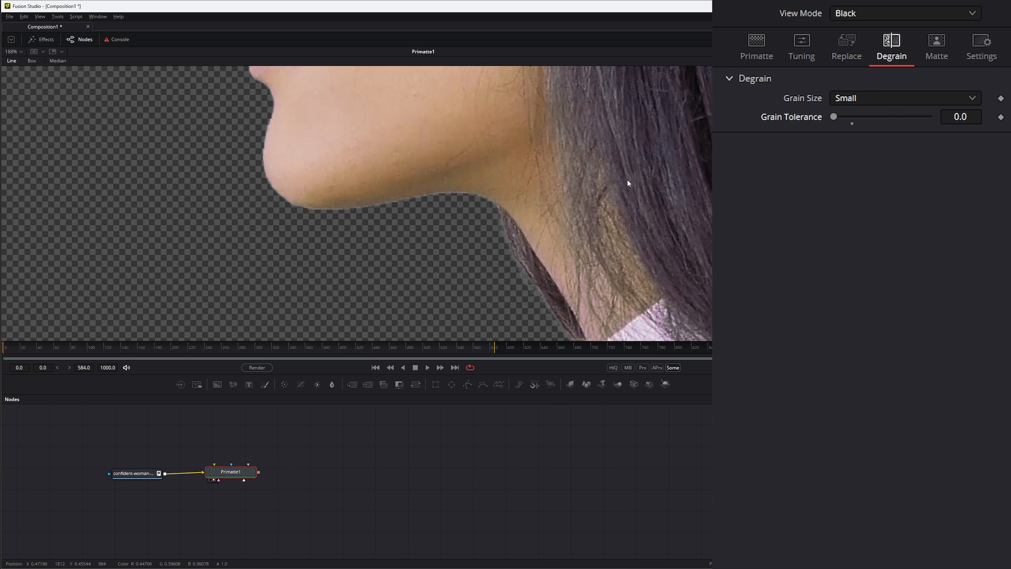
left_click(965, 118)
type("0.004")
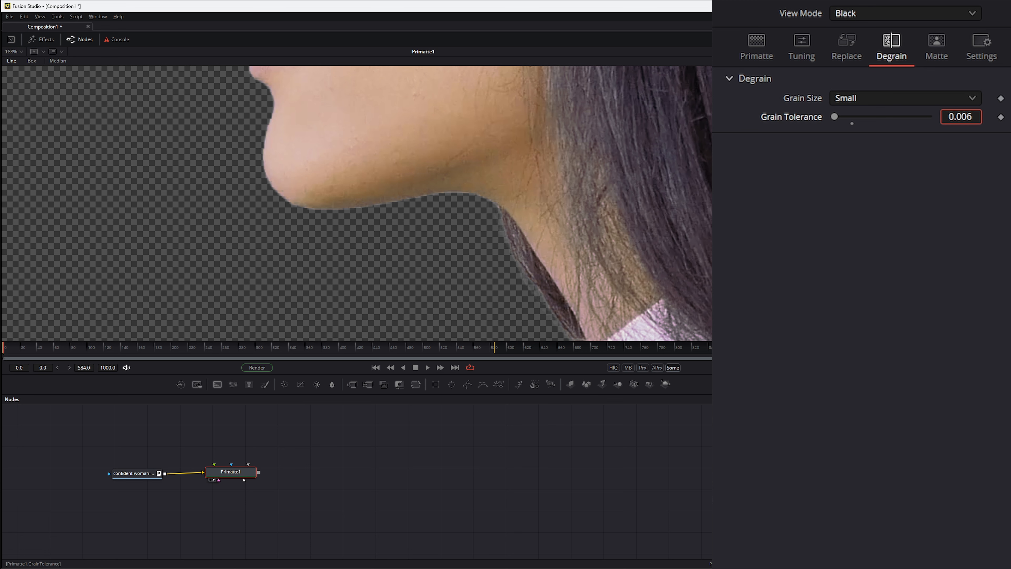
mouse_move(964, 118)
left_mouse_down()
mouse_move(999, 118)
mouse_move(962, 117)
left_mouse_up()
scroll(458, 278, "down", 3)
Review the matte filter choices, keep Fast Gaussian, and try a matte blur of 2.52 on the chin edge.
left_click(939, 50)
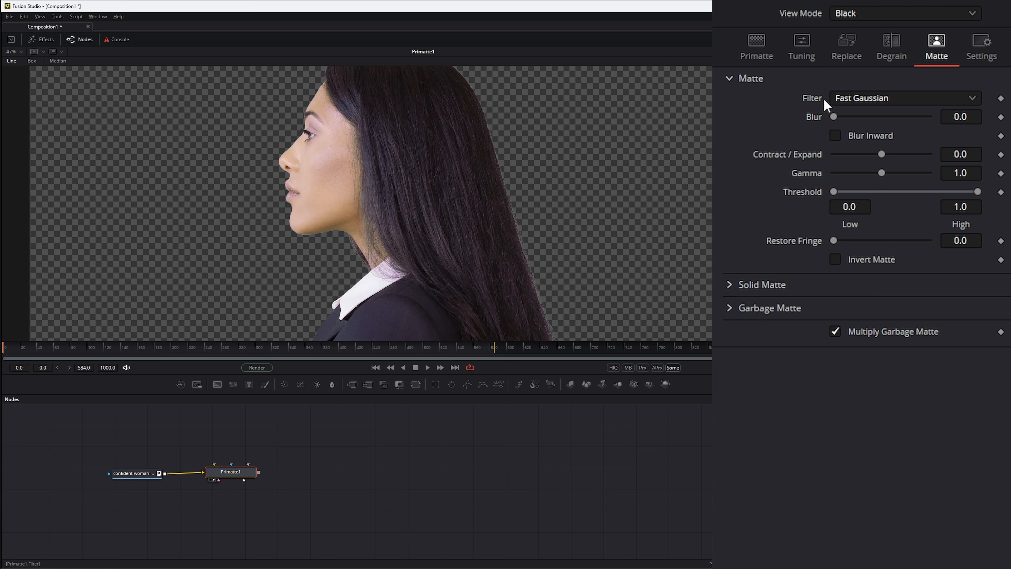
left_click(855, 97)
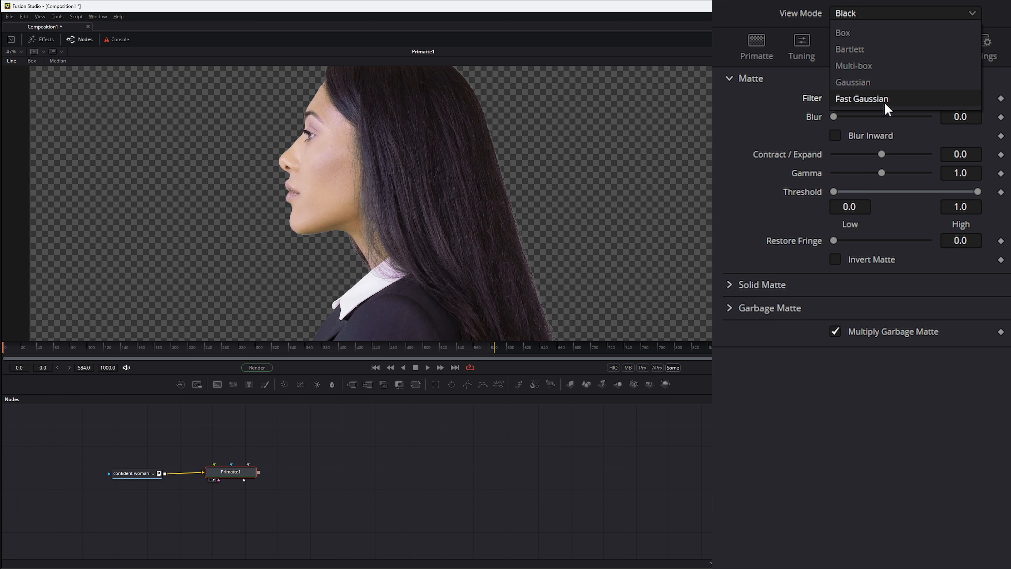
left_click(840, 99)
left_click_drag(835, 116, 858, 116)
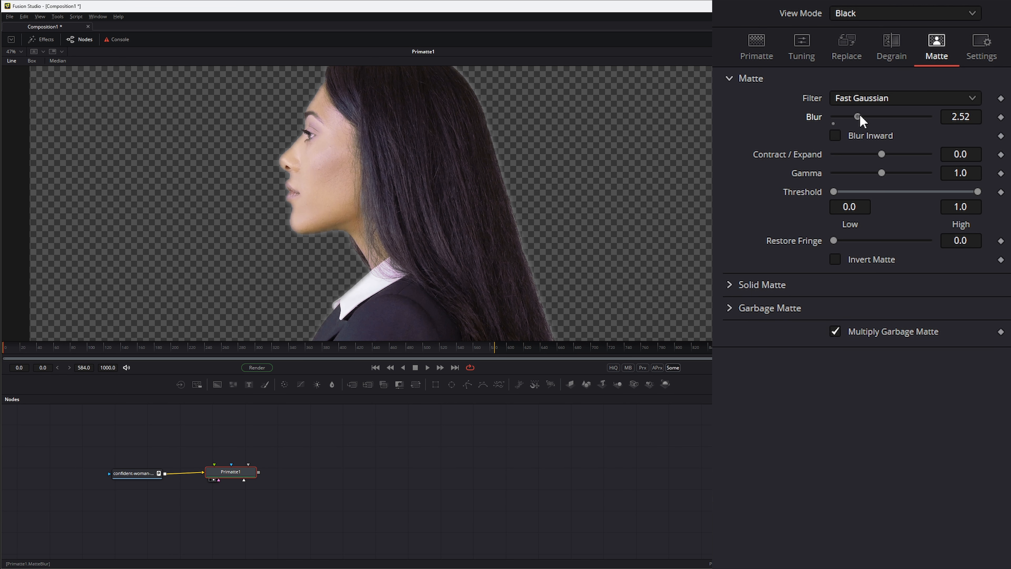
scroll(318, 236, "up", 2)
scroll(318, 236, "up", 5)
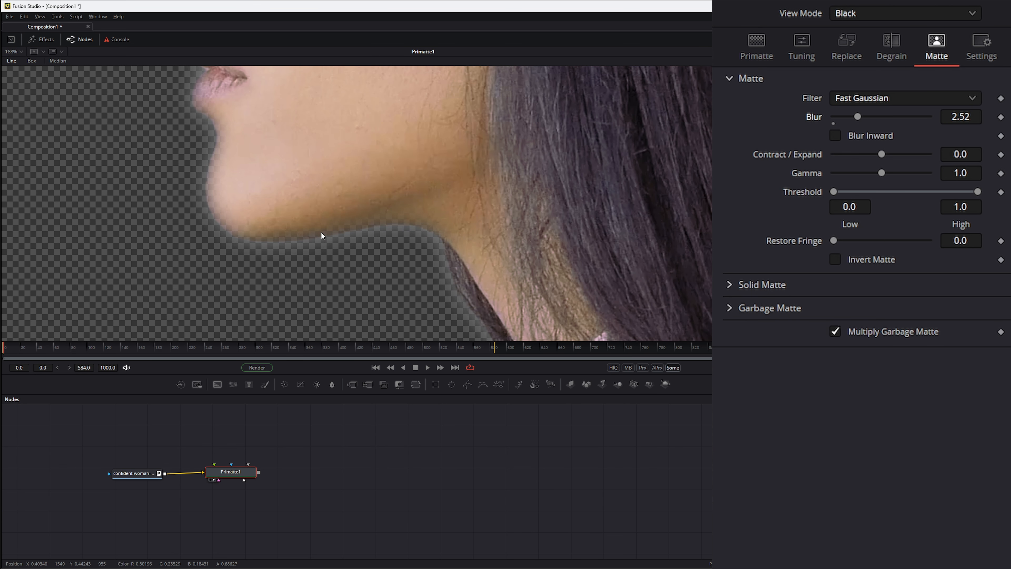
scroll(326, 236, "up", 1)
scroll(388, 230, "up", 1)
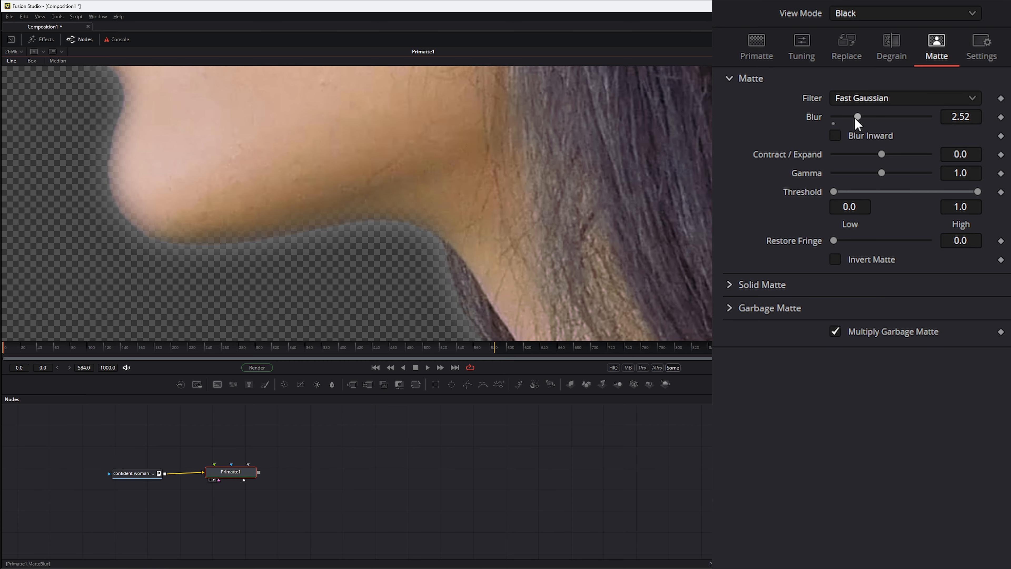
Enable Blur Inward for the matte and reduce the blur to 0.1.
mouse_move(854, 118)
left_mouse_down()
mouse_move(871, 116)
mouse_move(833, 115)
mouse_move(844, 117)
left_mouse_up()
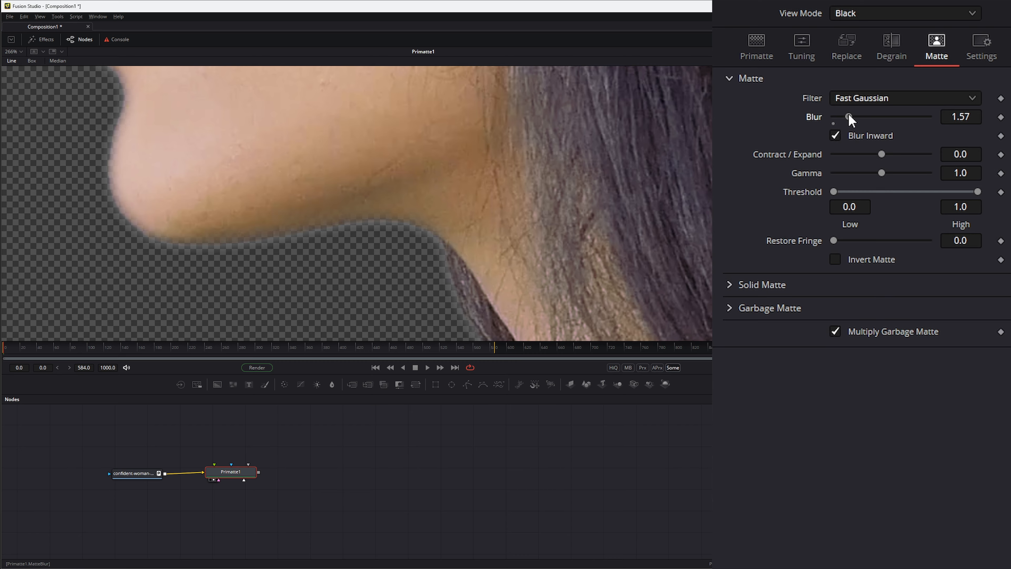
mouse_move(848, 114)
left_mouse_down()
mouse_move(859, 114)
mouse_move(838, 115)
left_mouse_up()
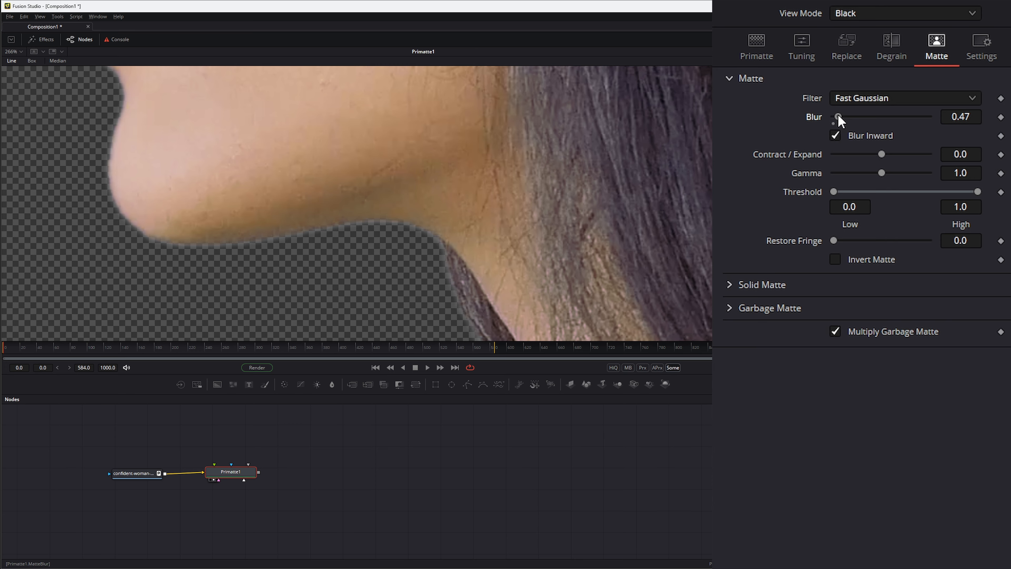
left_click_drag(971, 119, 962, 116)
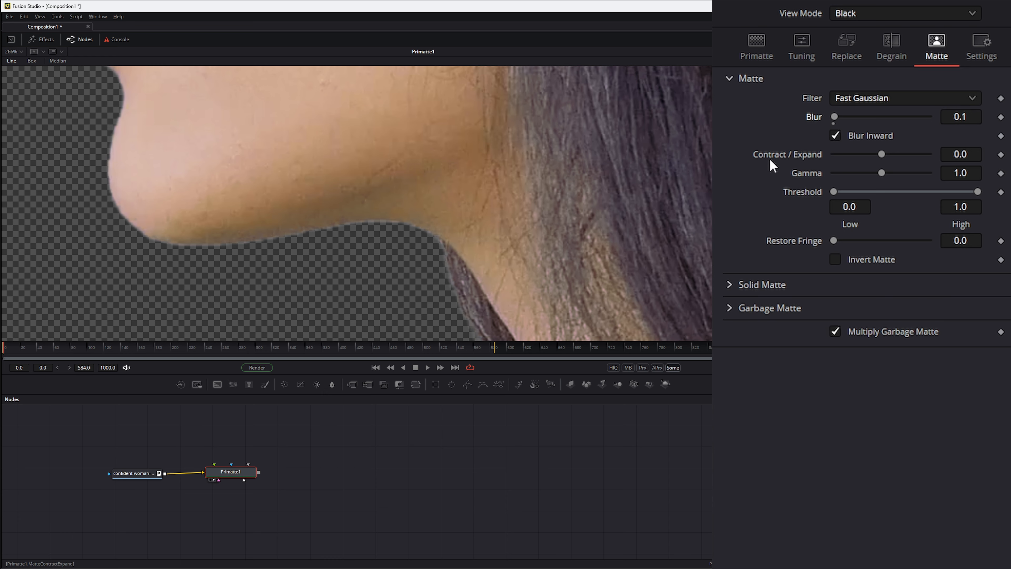
Contract the matte by setting Contract / Expand to -0.085, and set the matte threshold to 0.339 low and 0.95 high.
mouse_move(880, 155)
left_mouse_down()
mouse_move(857, 156)
mouse_move(909, 154)
mouse_move(878, 154)
left_mouse_up()
double_click(806, 158)
mouse_move(881, 173)
left_mouse_down()
mouse_move(914, 176)
mouse_move(847, 179)
mouse_move(864, 175)
mouse_move(881, 174)
mouse_move(846, 191)
mouse_move(881, 189)
left_mouse_up()
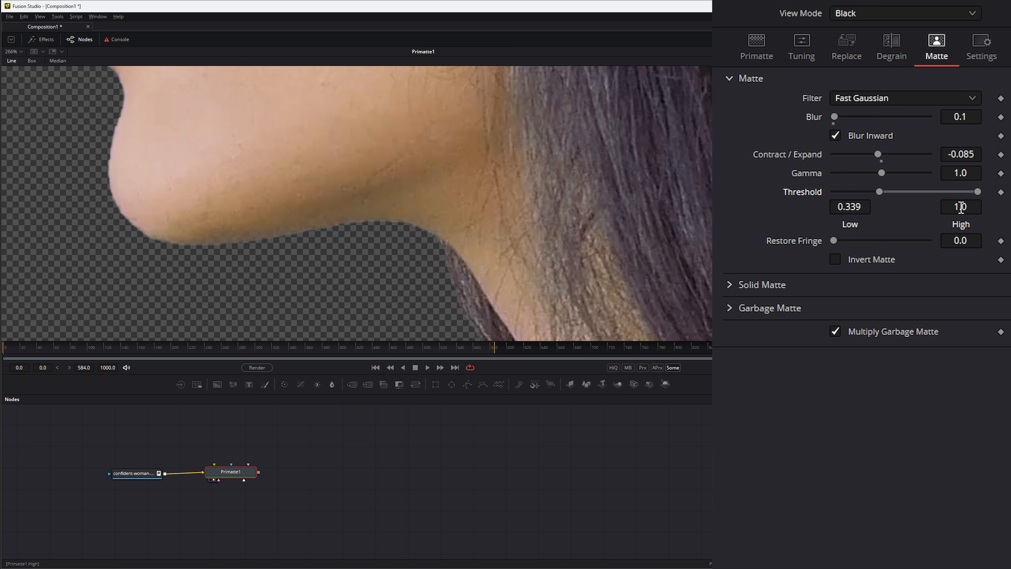
left_click_drag(980, 191, 973, 192)
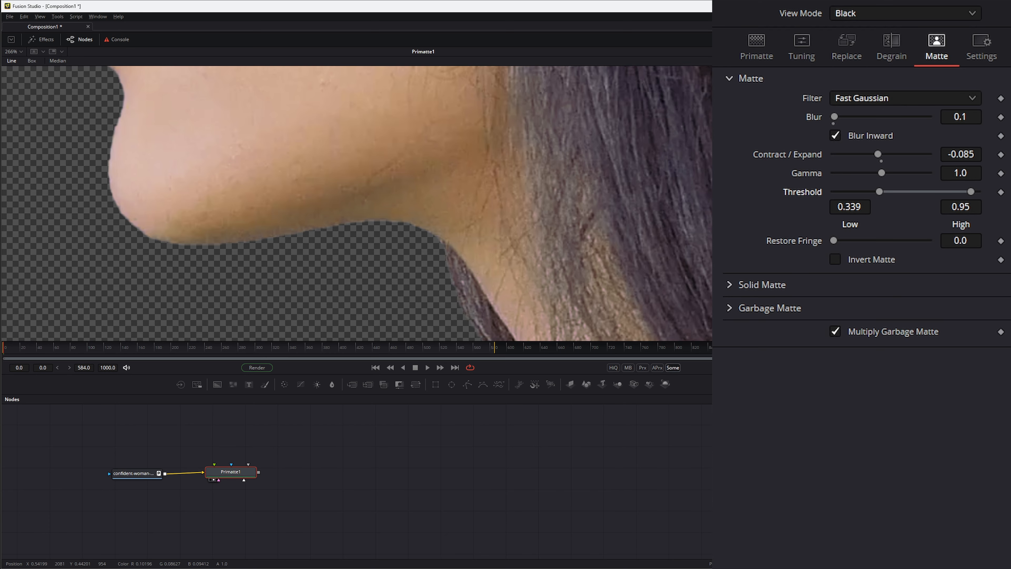
Set Restore Fringe to 0.00236, judging the effect on the hair edge at the woman's back.
left_click_drag(632, 275, 474, 191)
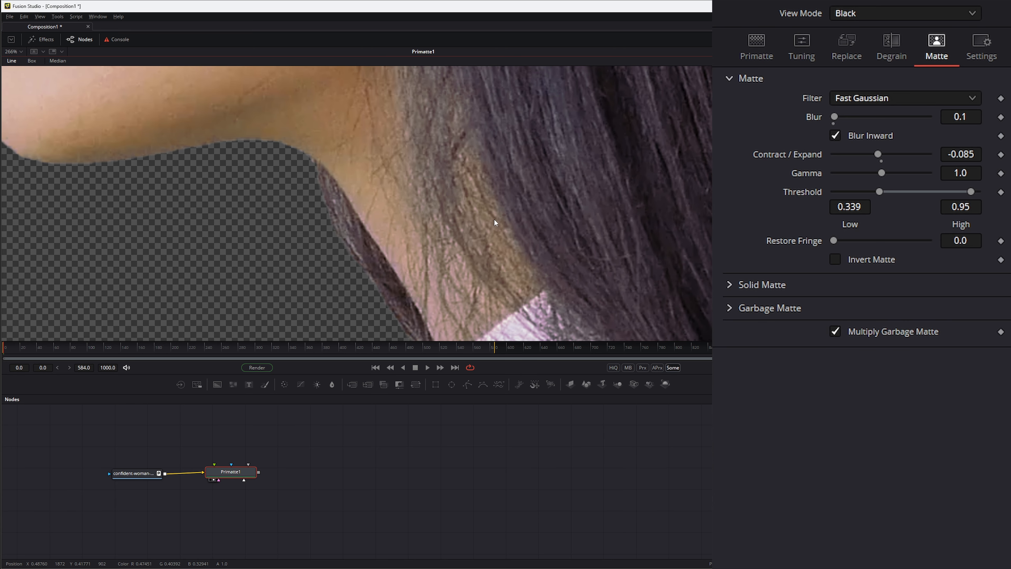
mouse_move(833, 241)
left_mouse_down()
mouse_move(872, 241)
mouse_move(825, 240)
left_mouse_up()
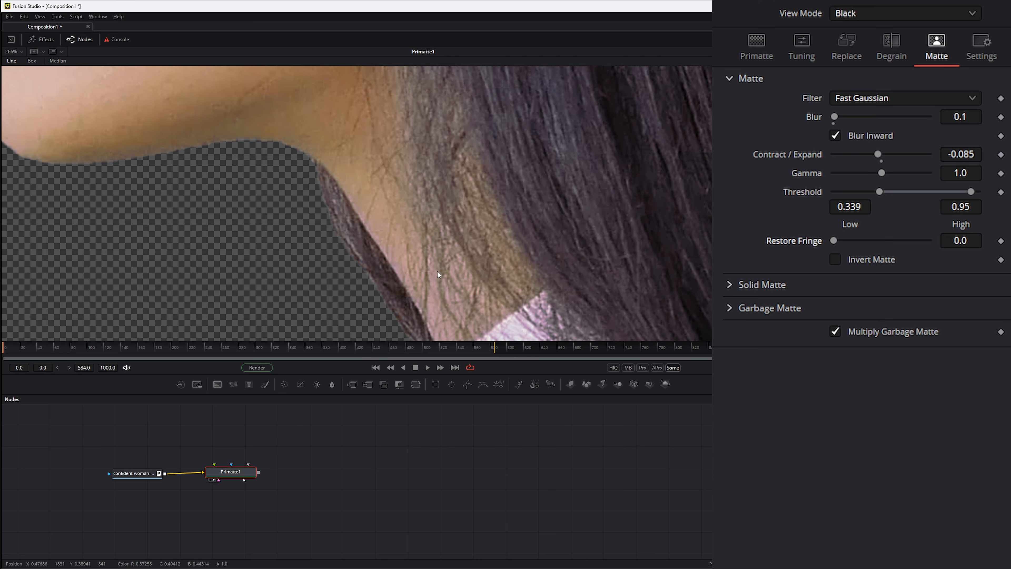
left_click_drag(752, 228, 422, 271)
left_click_drag(672, 237, 477, 271)
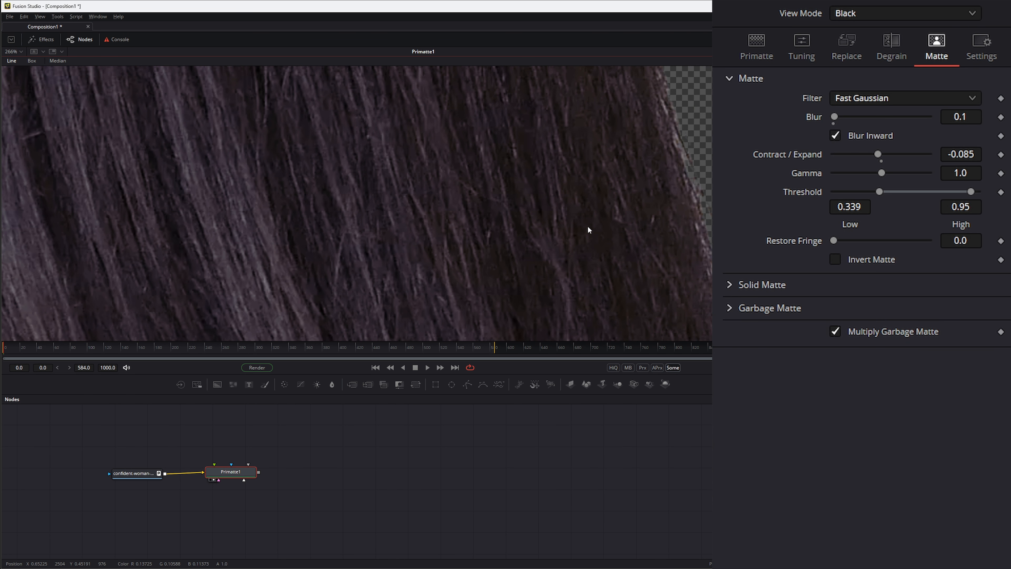
left_click_drag(587, 225, 477, 283)
left_click_drag(553, 261, 331, 241)
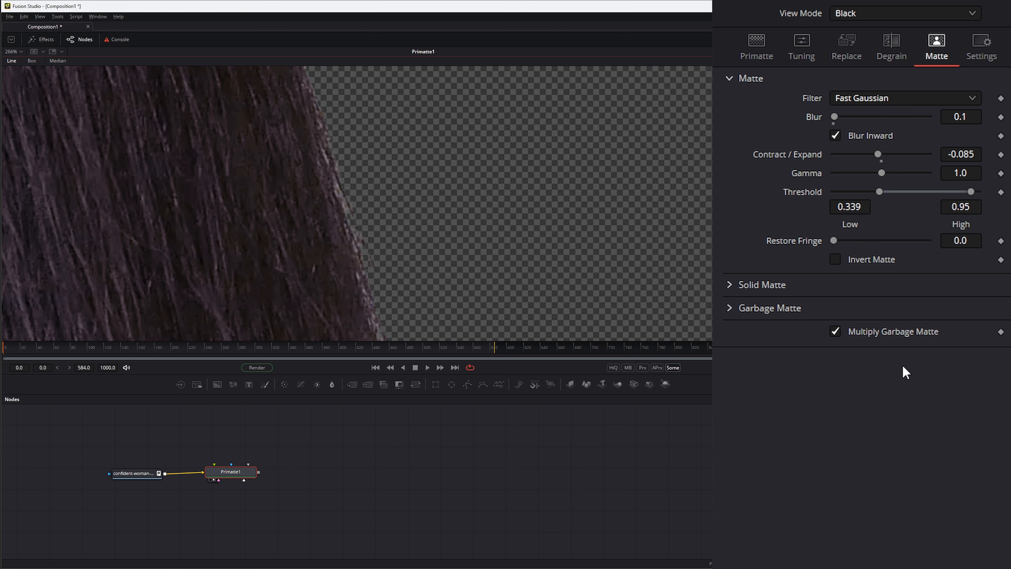
mouse_move(834, 241)
left_mouse_down()
mouse_move(856, 241)
mouse_move(846, 241)
left_mouse_up()
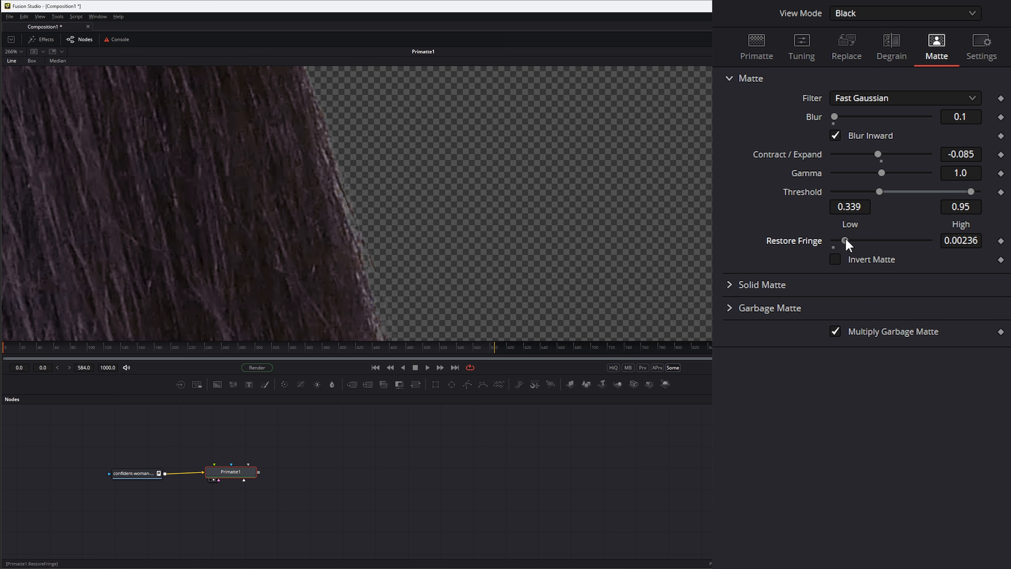
Preview the inverted matte across the whole frame, and switch the inversion back off.
left_click(834, 259)
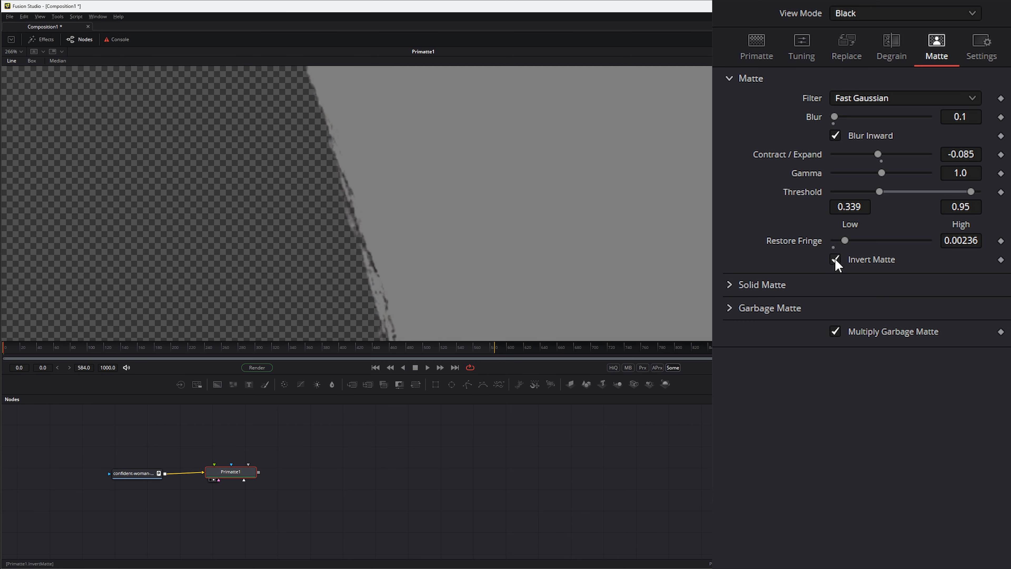
scroll(385, 242, "down", 6)
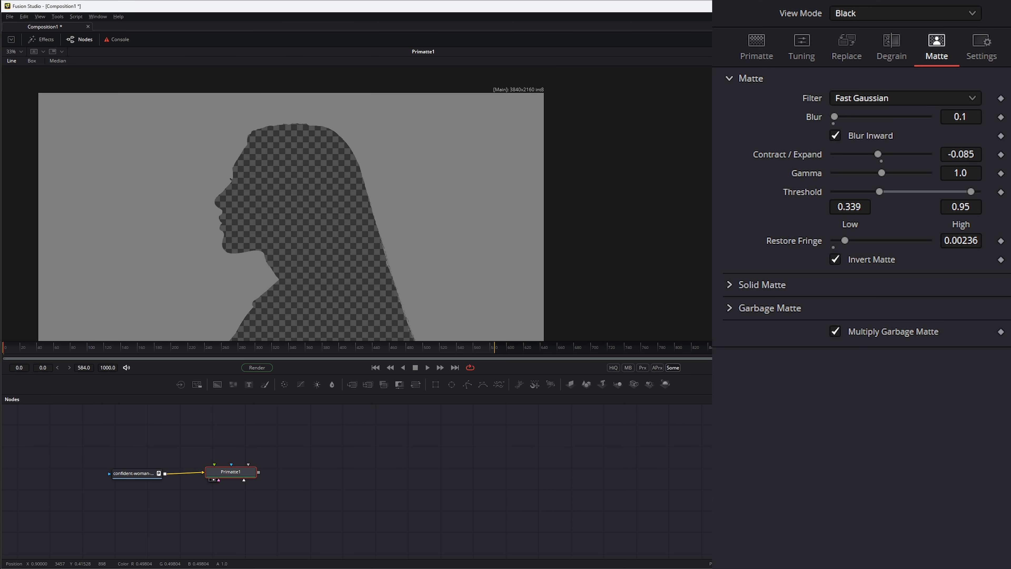
left_click(834, 260)
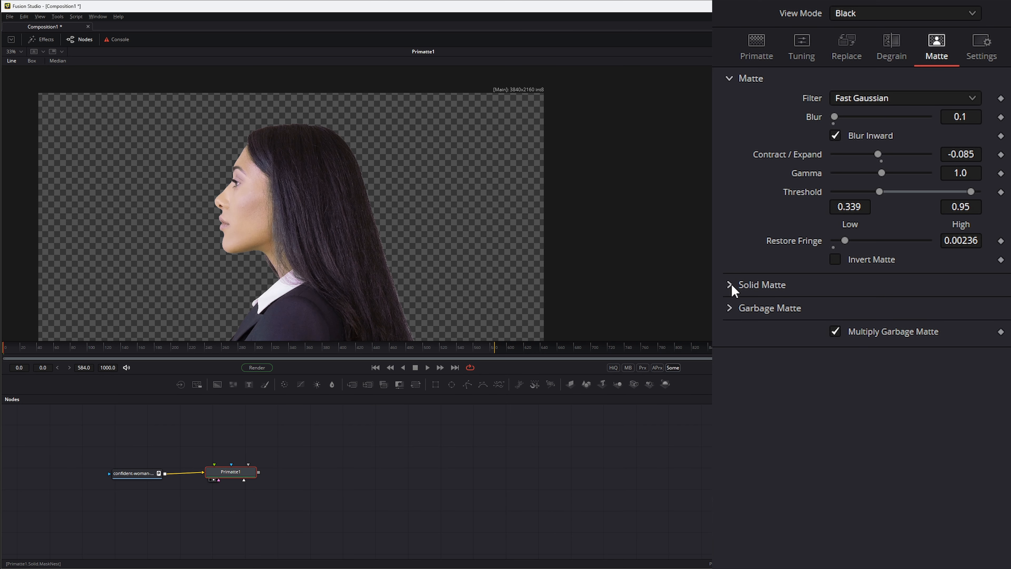
Reveal the Solid Matte and Garbage Matte options and examine the inputs on the Primatte1 node.
left_click(731, 283)
left_click(728, 330)
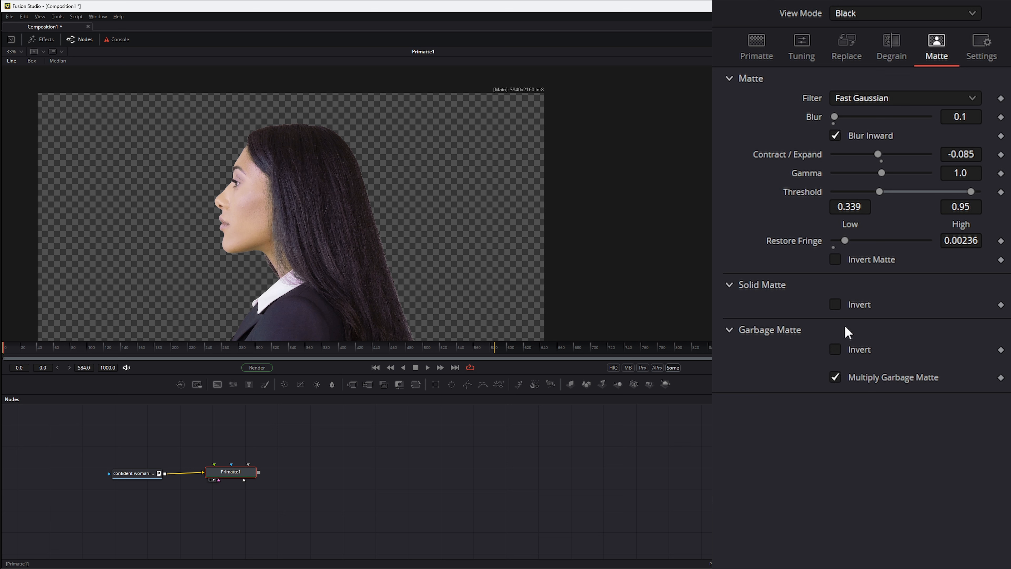
left_click(238, 478)
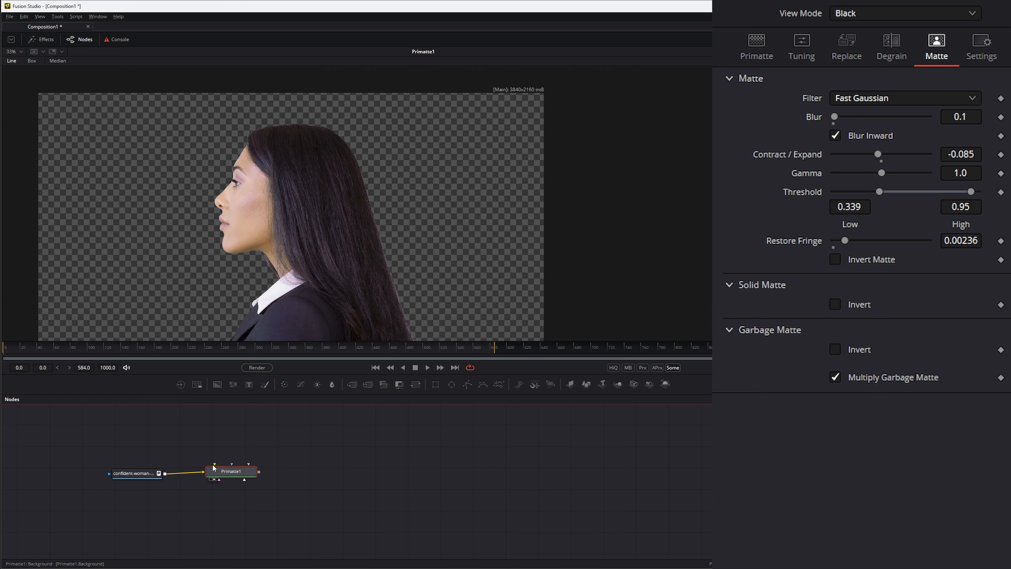
left_click_drag(175, 438, 181, 436)
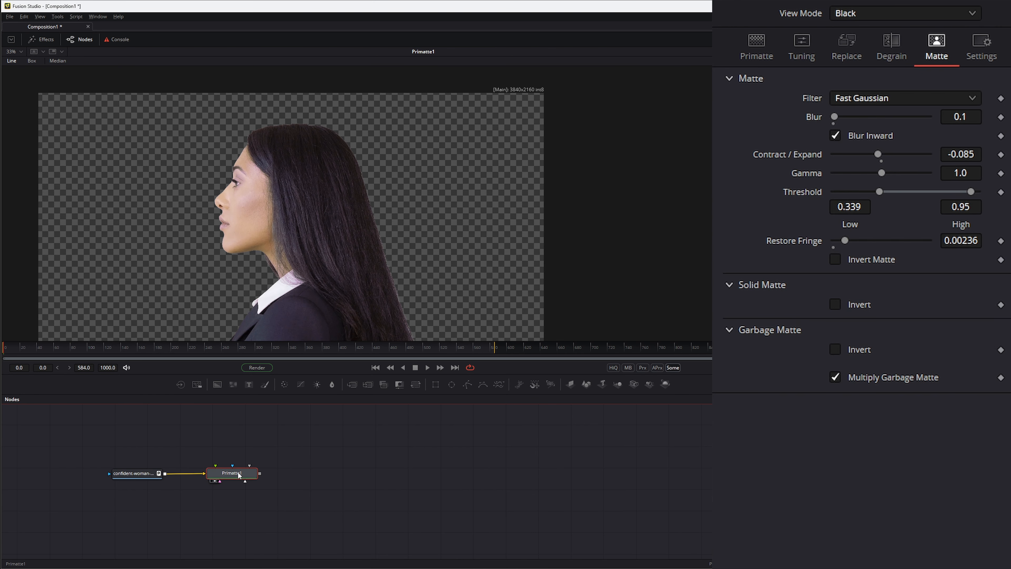
Add a Background node above the footage loader and attach a Resize node to its output.
left_click_drag(218, 384, 189, 426)
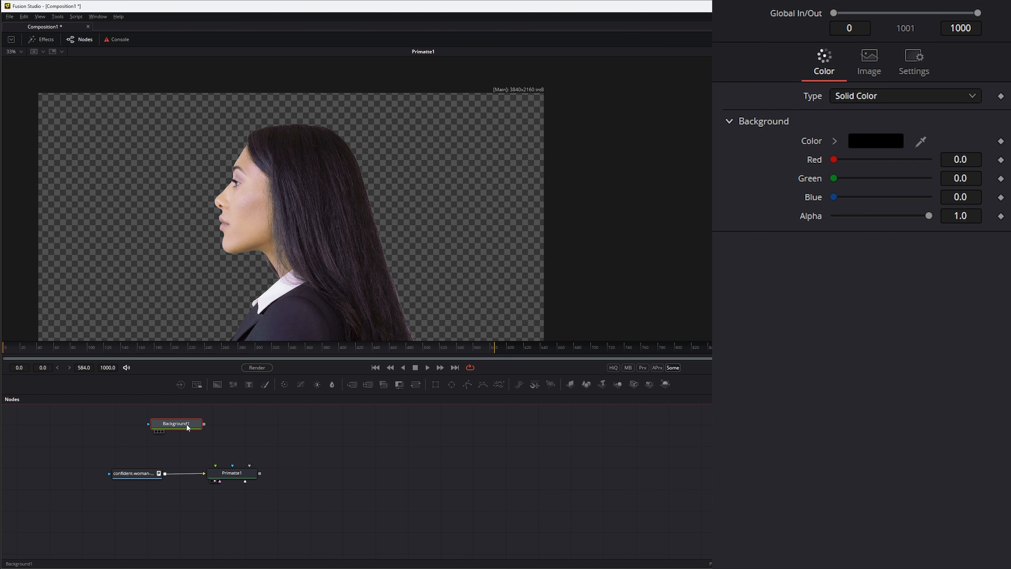
key("shift+space")
type("re")
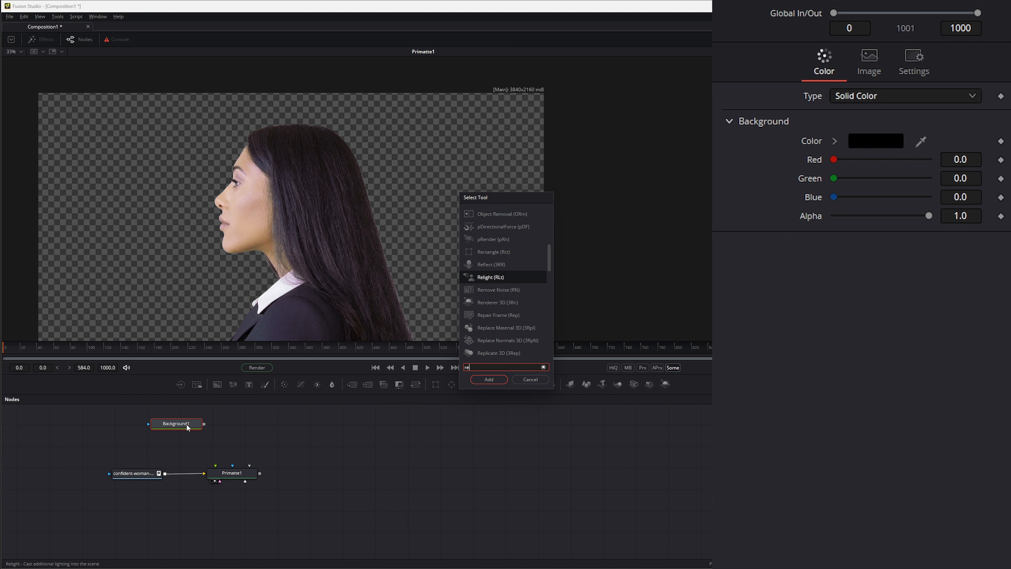
type("size")
key("Return")
Set the Resize node's dimensions to 3840 wide by 2160 high.
left_click(982, 53)
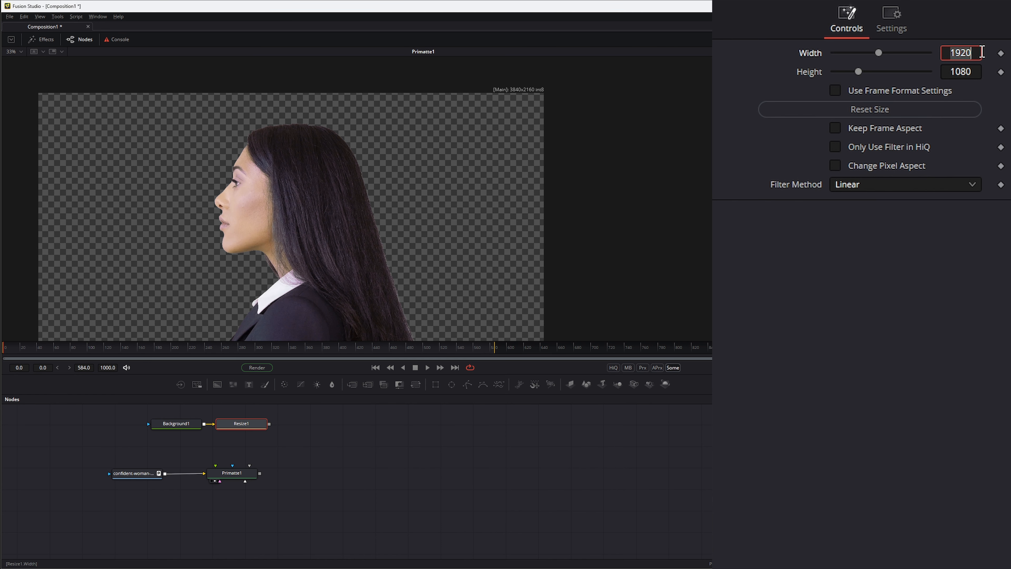
type("3840")
key("Tab")
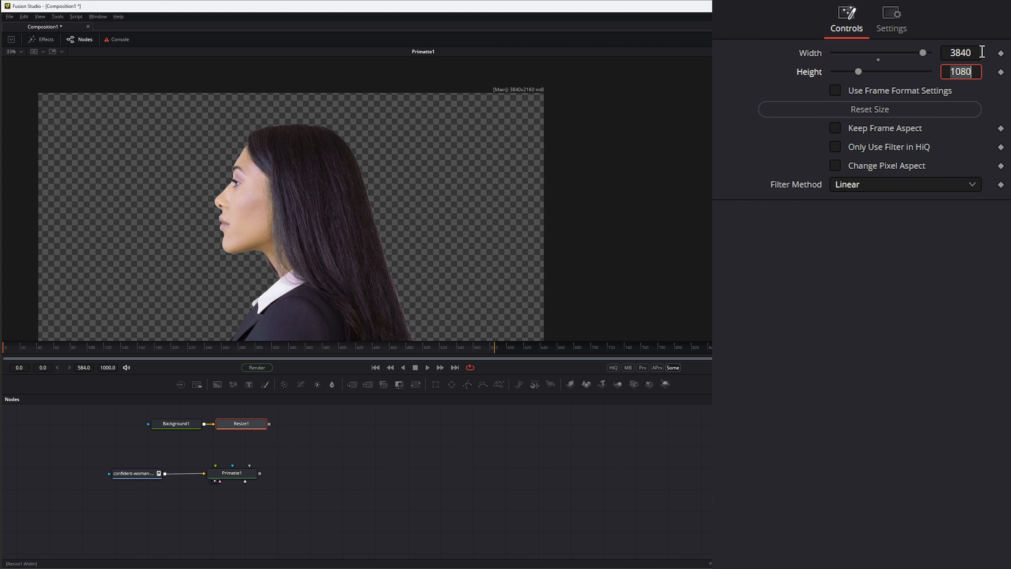
type("2160")
left_click(918, 446)
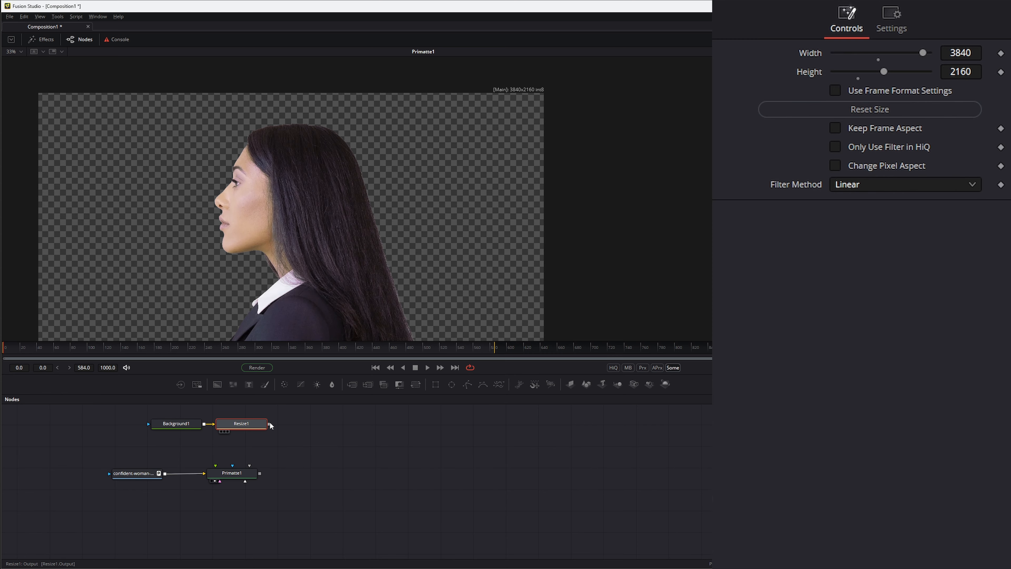
Connect the Resize node's output to Primatte1's background input and set the View Mode to Composite.
left_click_drag(269, 423, 231, 474)
left_click(232, 474)
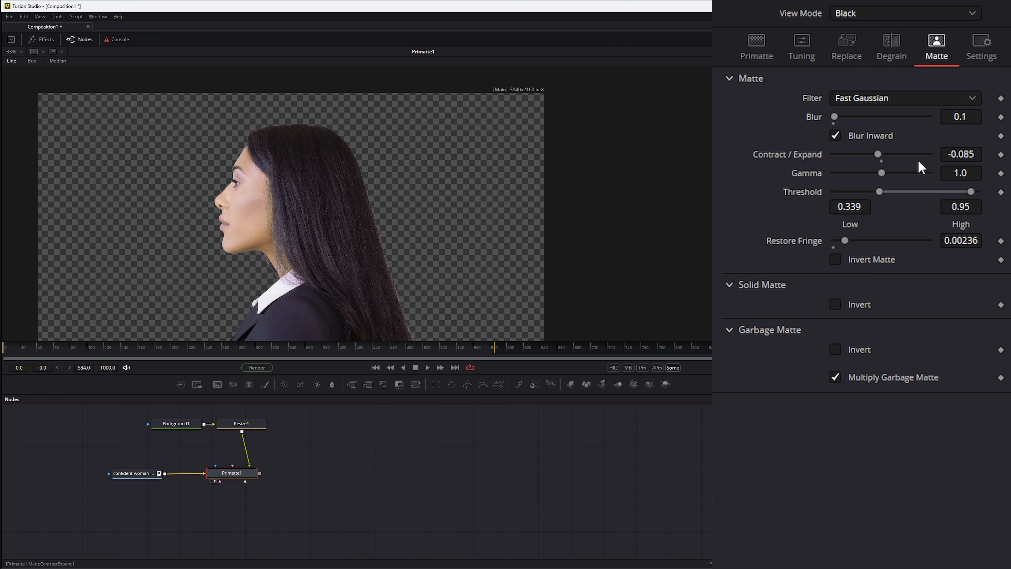
left_click(849, 14)
left_click(856, 30)
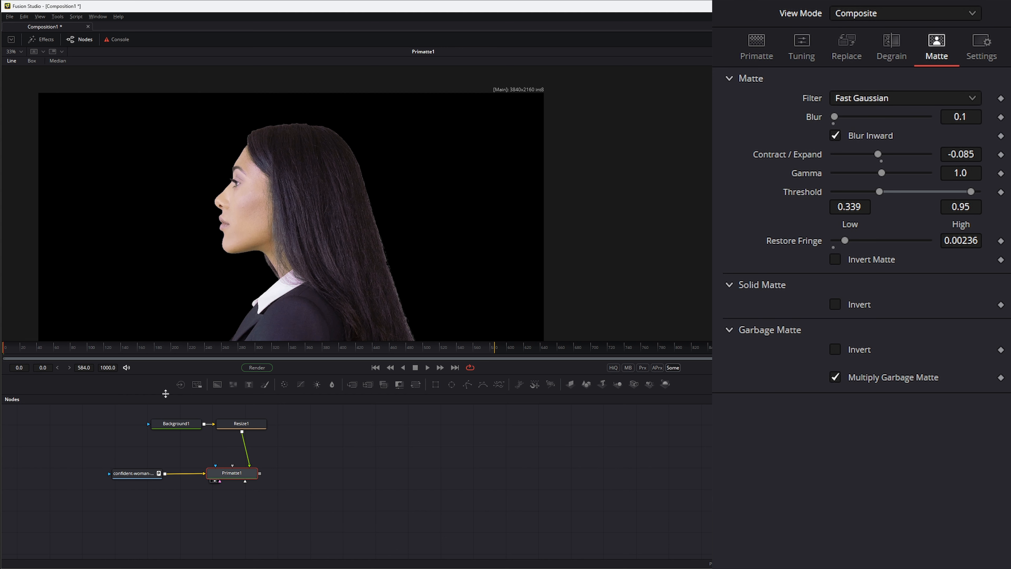
Set the Background node's solid color to bright blue #00aaff.
left_click(176, 424)
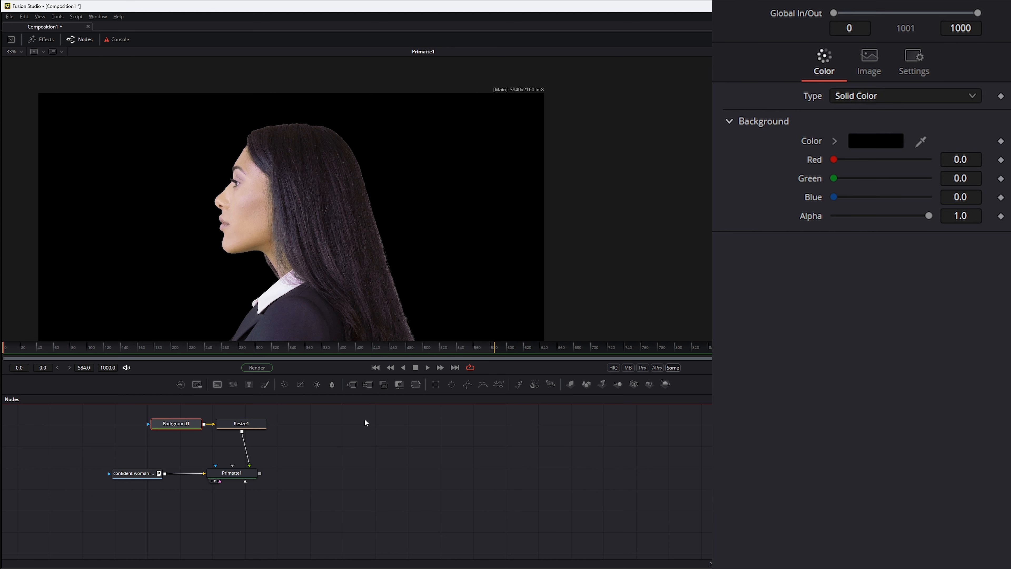
left_click(888, 141)
left_click(457, 249)
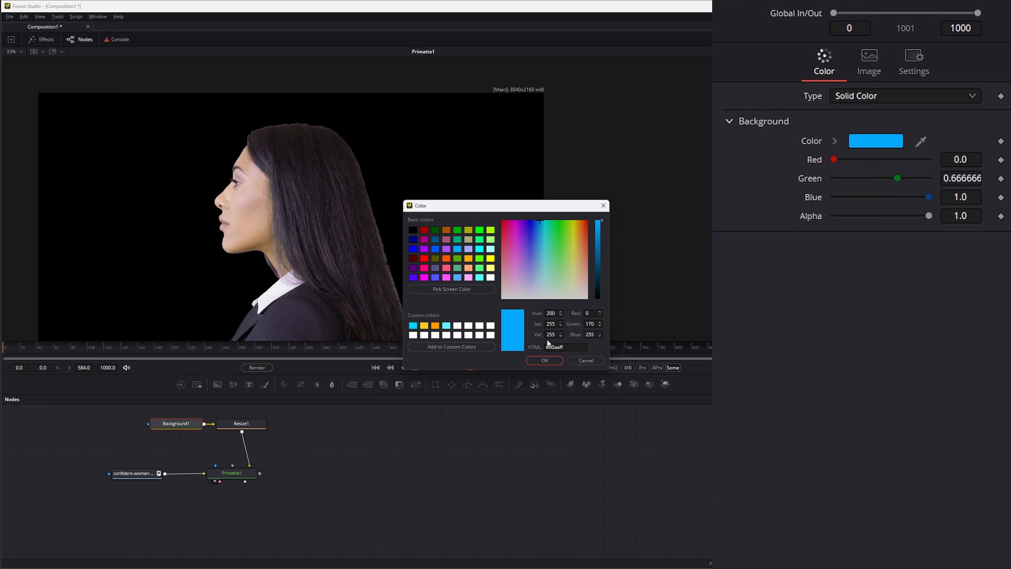
left_click(544, 360)
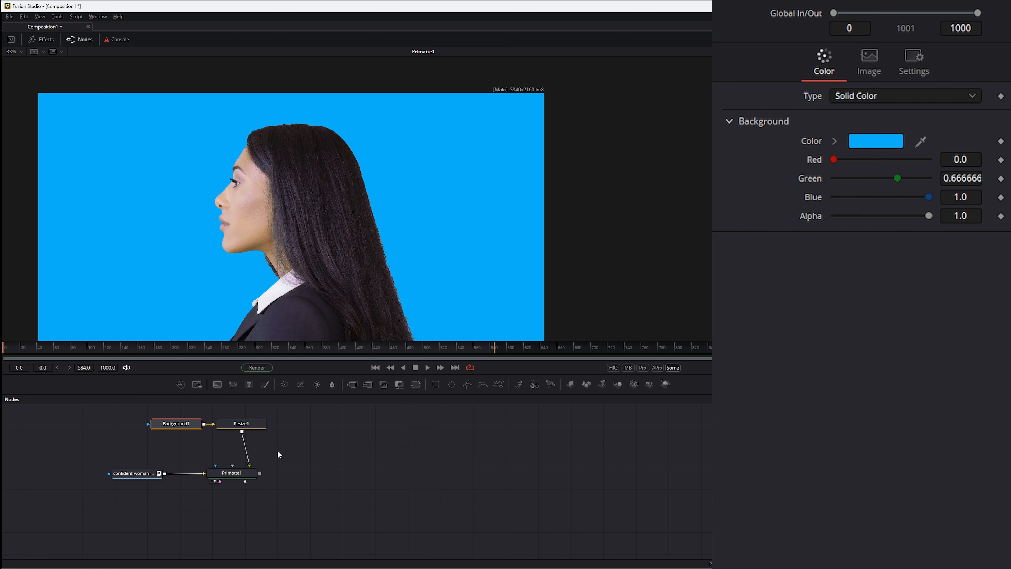
Disconnect the background branch from Primatte1 and delete the Background and Resize nodes.
left_click_drag(248, 465, 248, 455)
left_click_drag(303, 444, 134, 417)
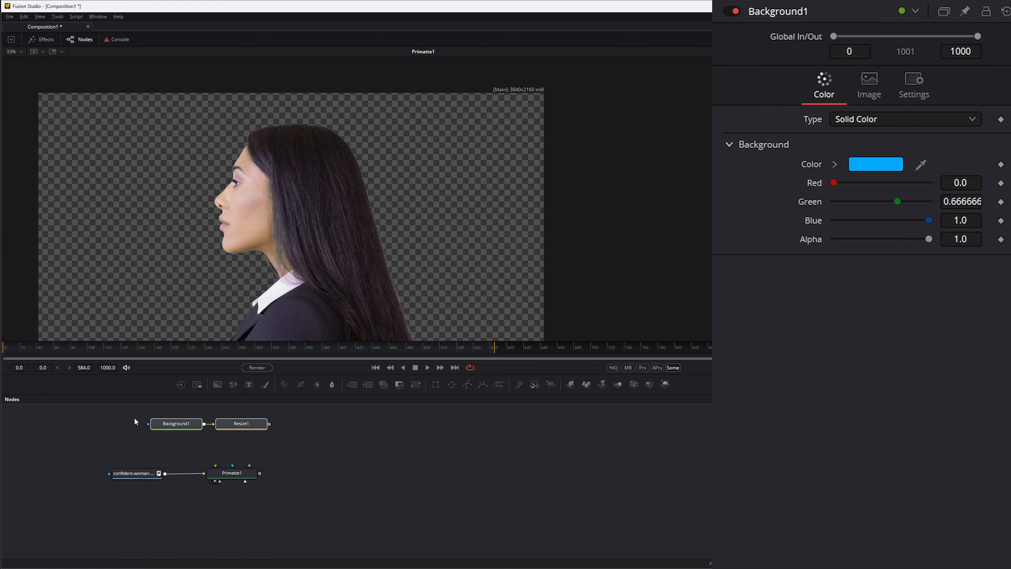
key("Delete")
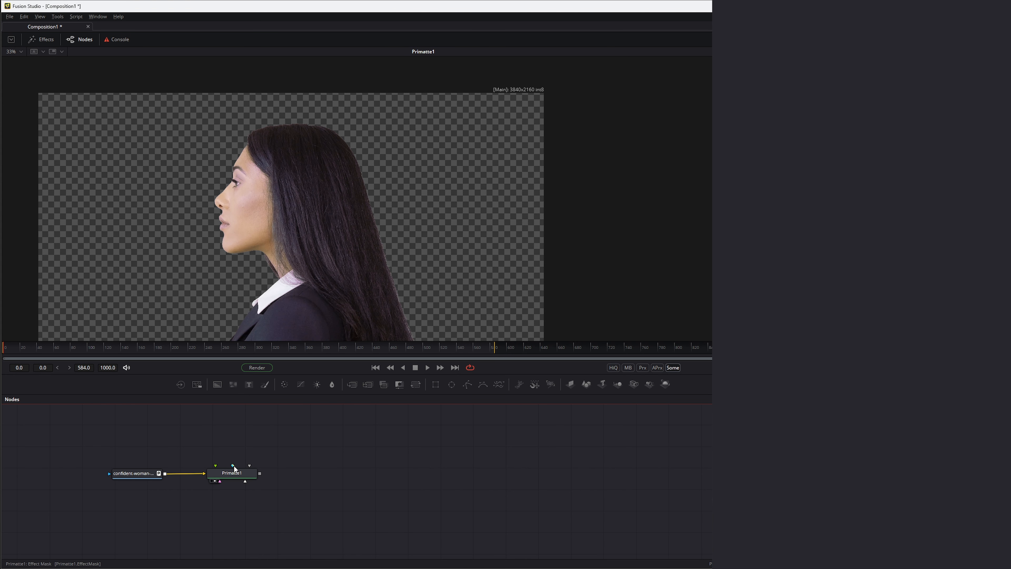
Test a Rectangle node on Primatte1's effect mask input, and delete it again.
left_click_drag(232, 465, 224, 427)
left_click_drag(436, 387, 234, 471)
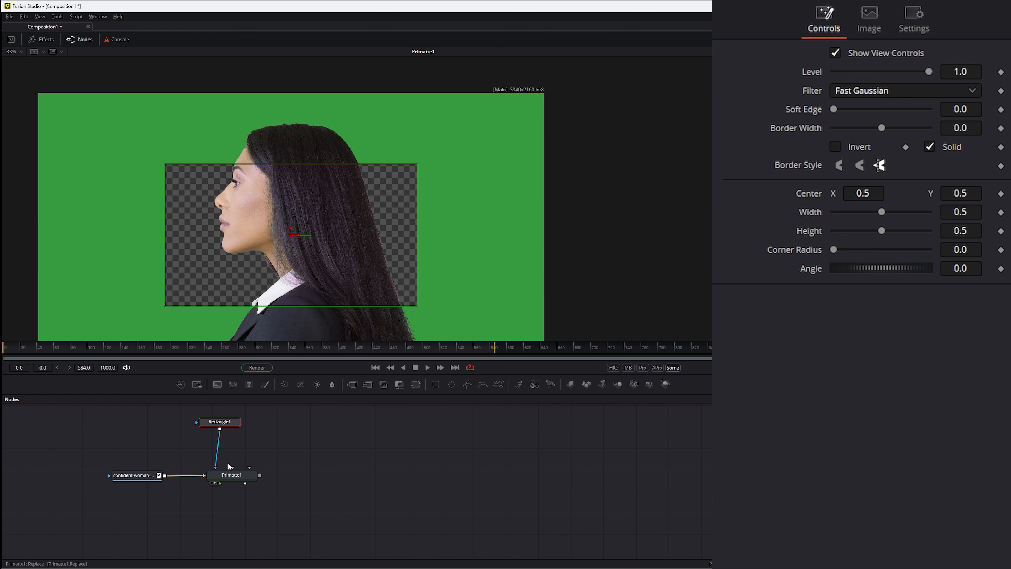
left_click_drag(291, 235, 263, 241)
left_click_drag(175, 393, 264, 434)
key("Delete")
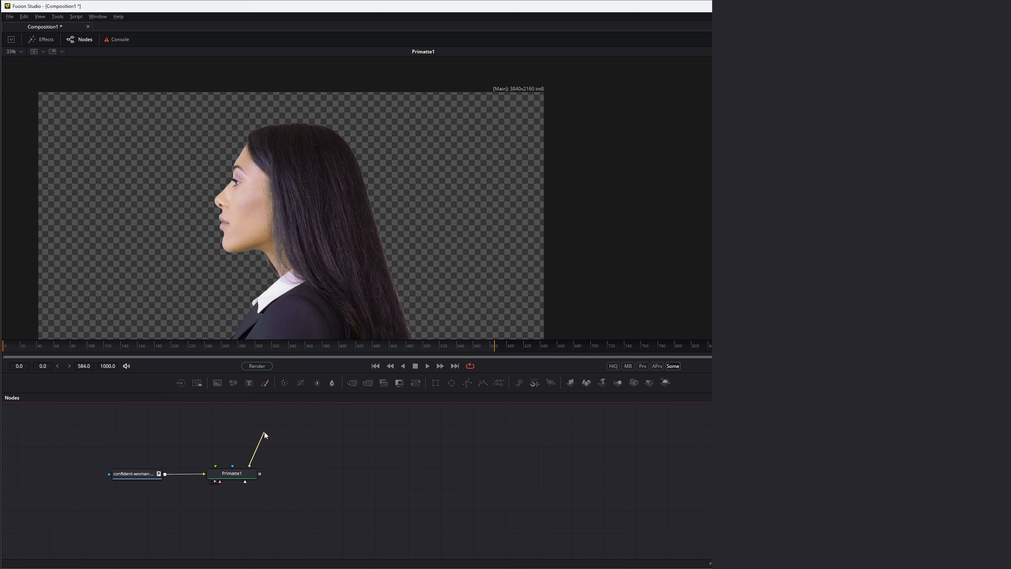
Connect a Rectangle node to Primatte1's garbage matte input and test the Garbage Matte inversion on and off.
left_click_drag(436, 382, 249, 466)
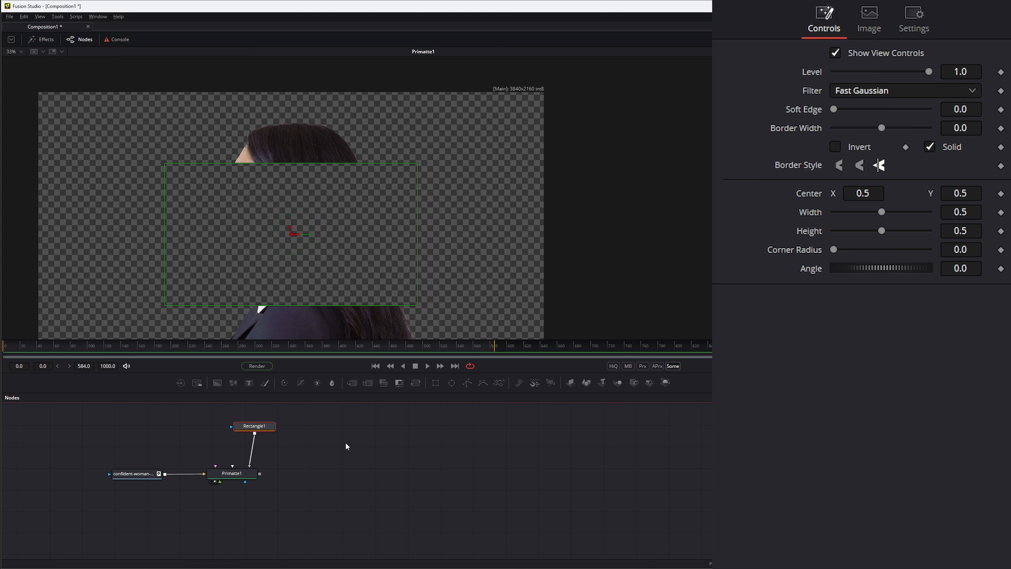
left_click(238, 477)
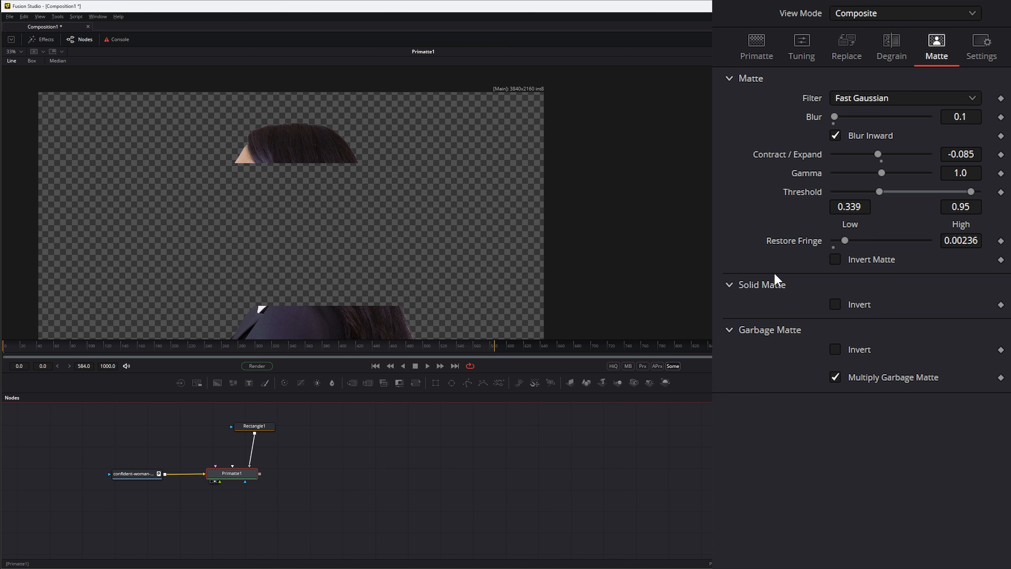
left_click(839, 350)
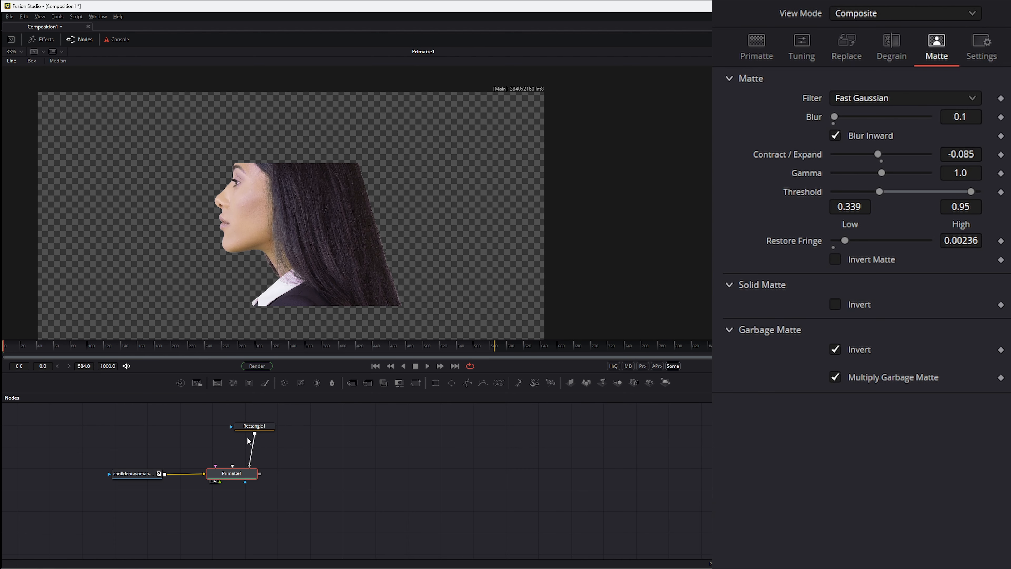
left_click(261, 425)
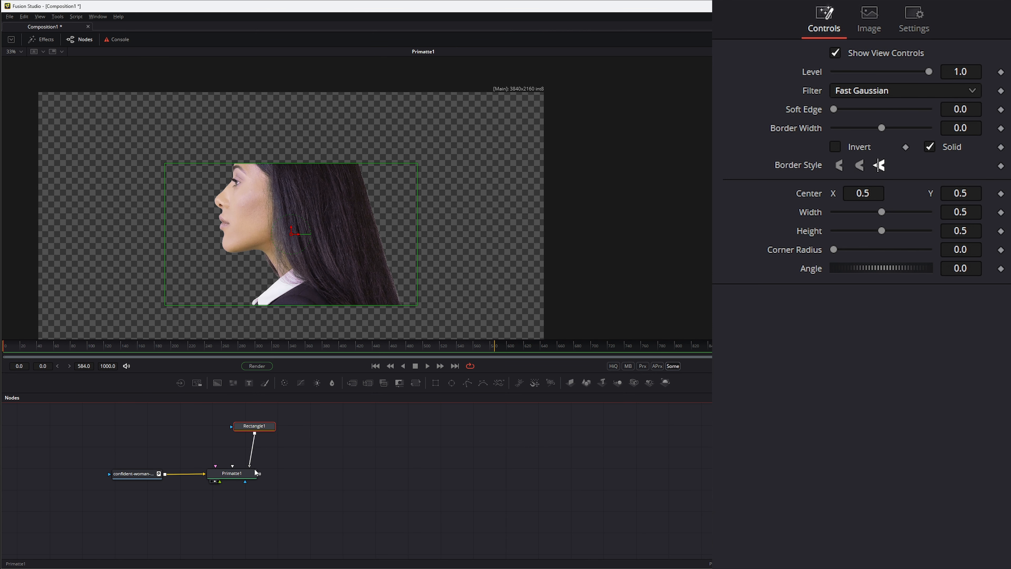
left_click(231, 473)
left_click(836, 349)
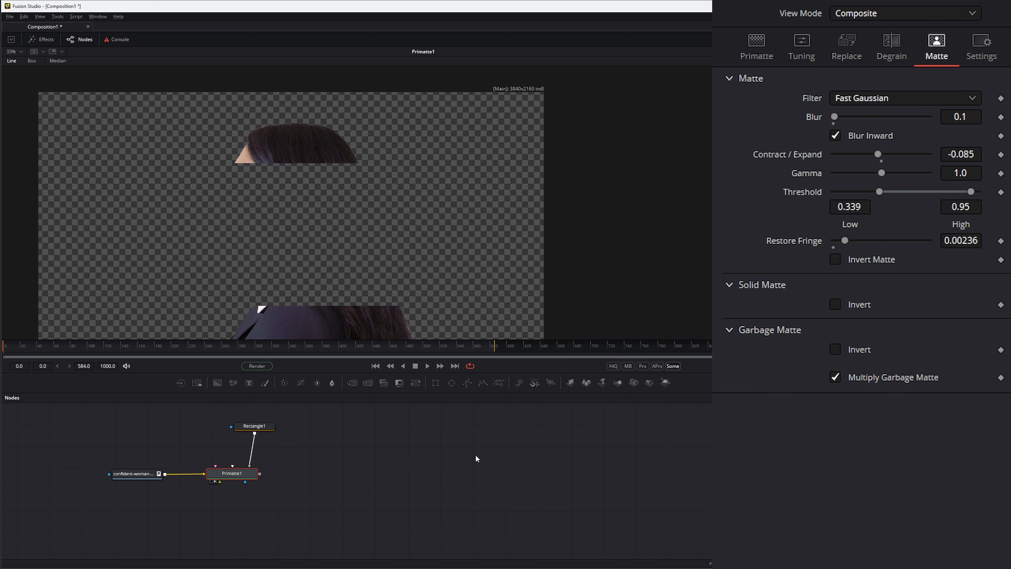
Invert the Rectangle mask itself and fit it around the woman with a height of about 1.01 and center X of 0.53125.
left_click(262, 427)
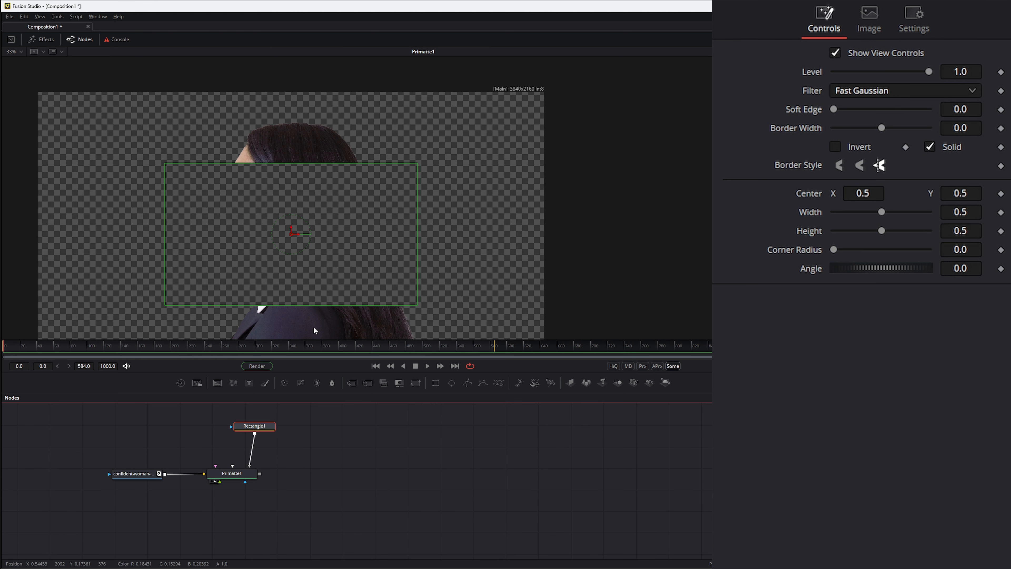
left_click(835, 147)
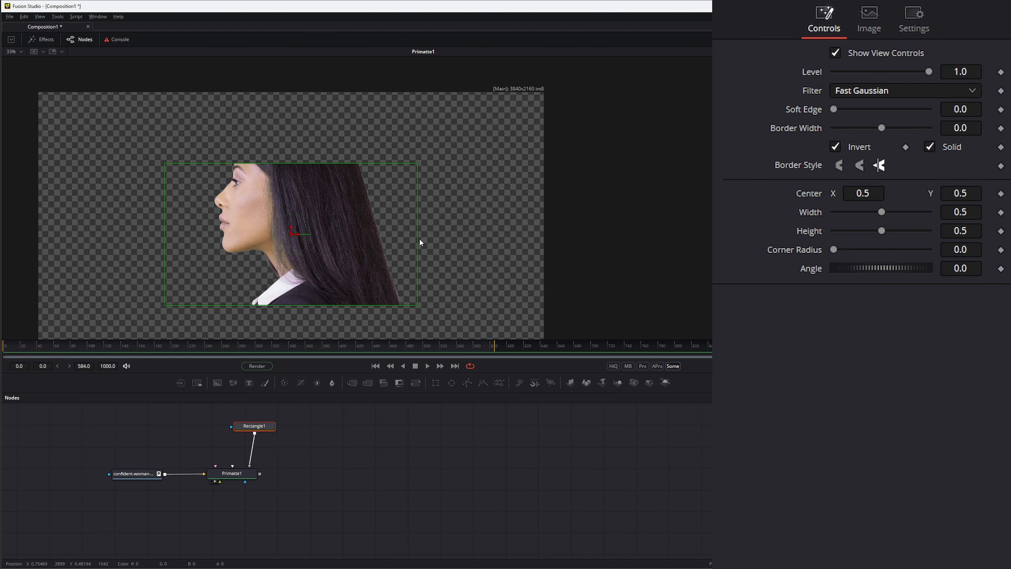
left_click_drag(357, 161, 347, 106)
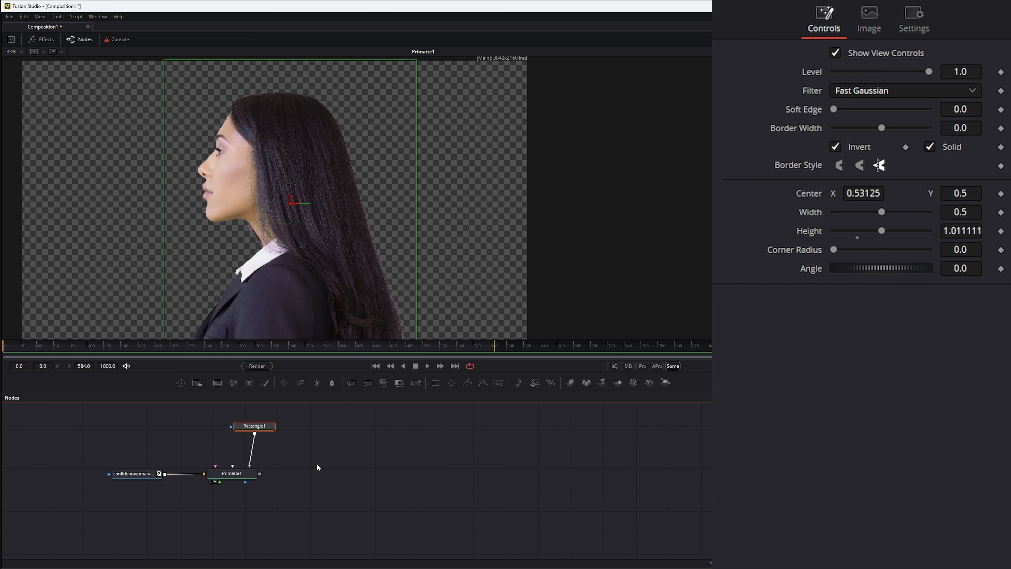
Connect a Polygon node to Primatte1's solid matte input and draw a closed shape just inside the woman's silhouette.
left_click_drag(233, 465, 193, 426)
left_click_drag(469, 383, 234, 474)
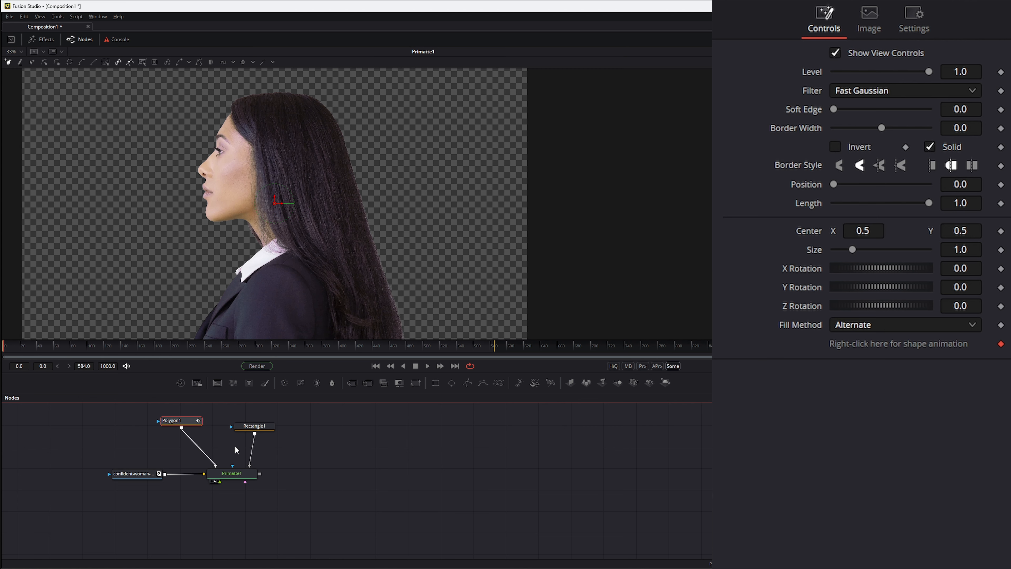
left_click(218, 334)
left_click(245, 291)
left_click(275, 267)
left_click(262, 225)
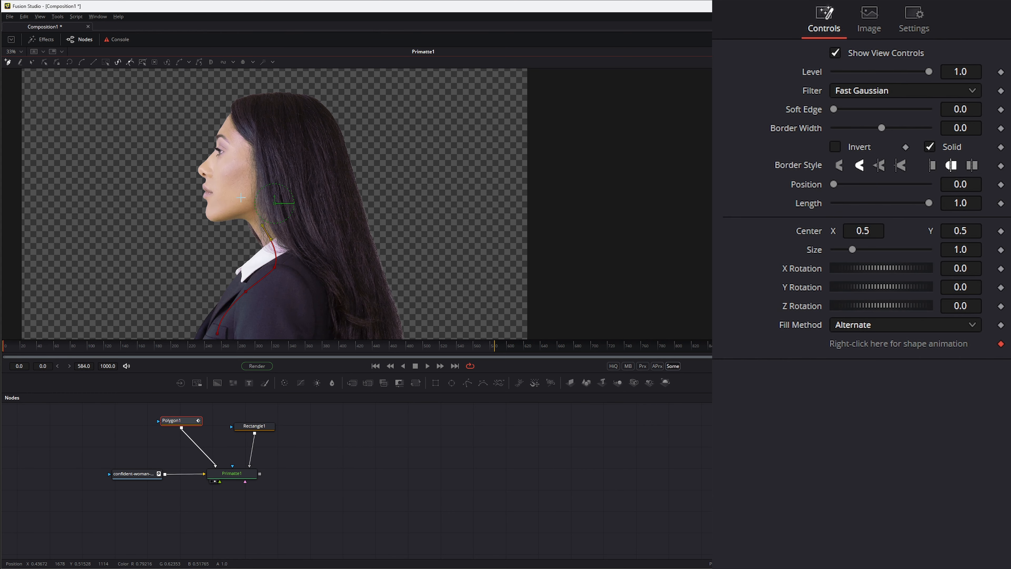
left_click(236, 194)
left_click(218, 169)
left_click(270, 115)
left_click(315, 119)
left_click(343, 194)
left_click(358, 262)
left_click(381, 315)
left_click(220, 333)
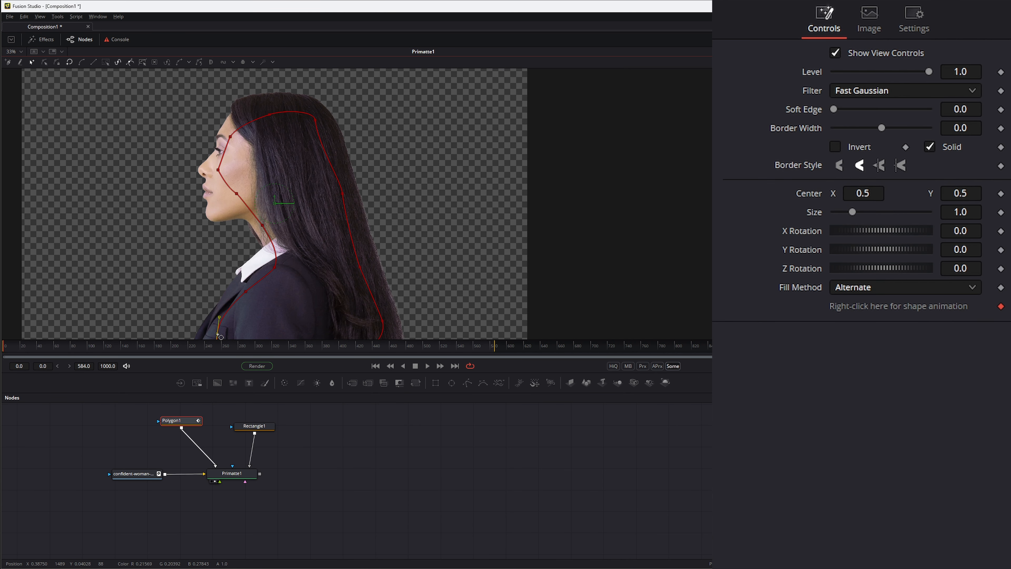
Display Primatte1's alpha channel and test inverting the solid matte and the garbage matte, restoring both.
left_click(232, 473)
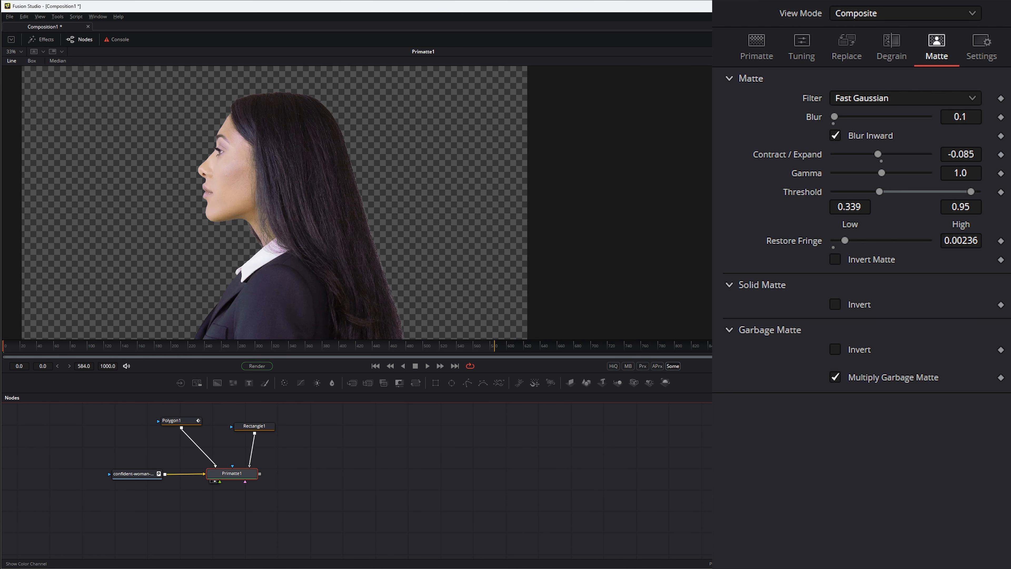
key("a")
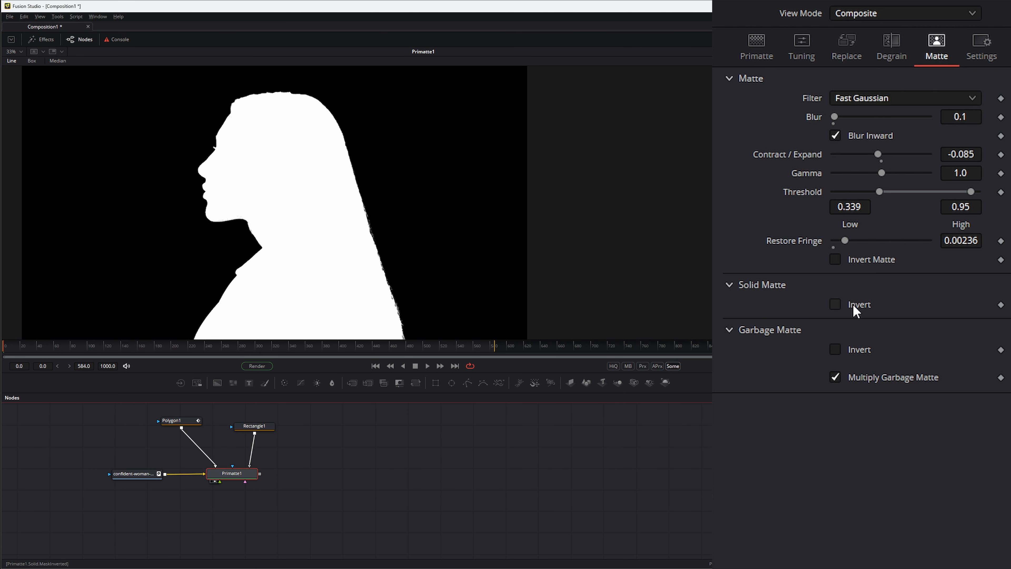
left_click_drag(254, 425, 262, 420)
left_click(241, 475)
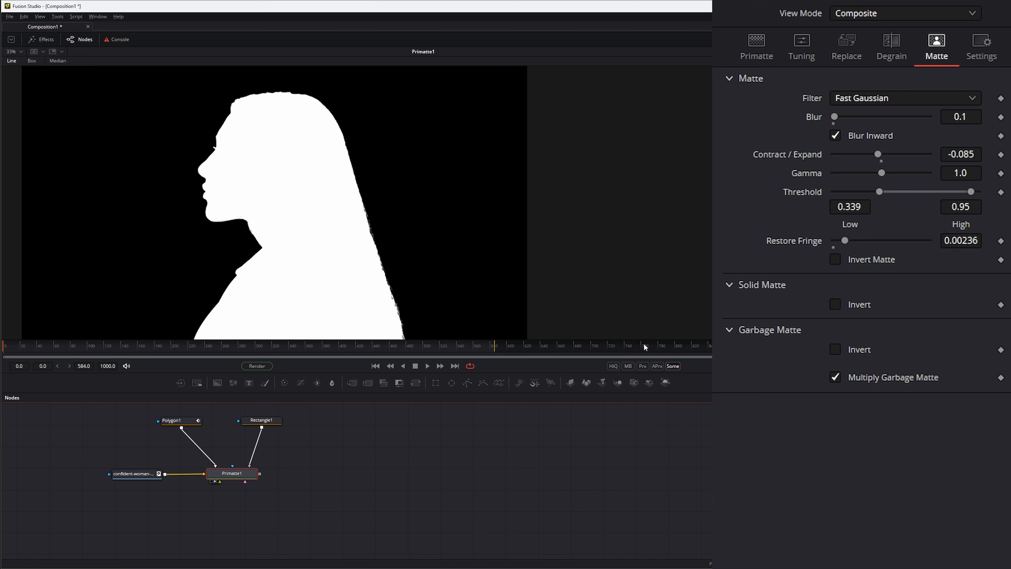
left_click(835, 304)
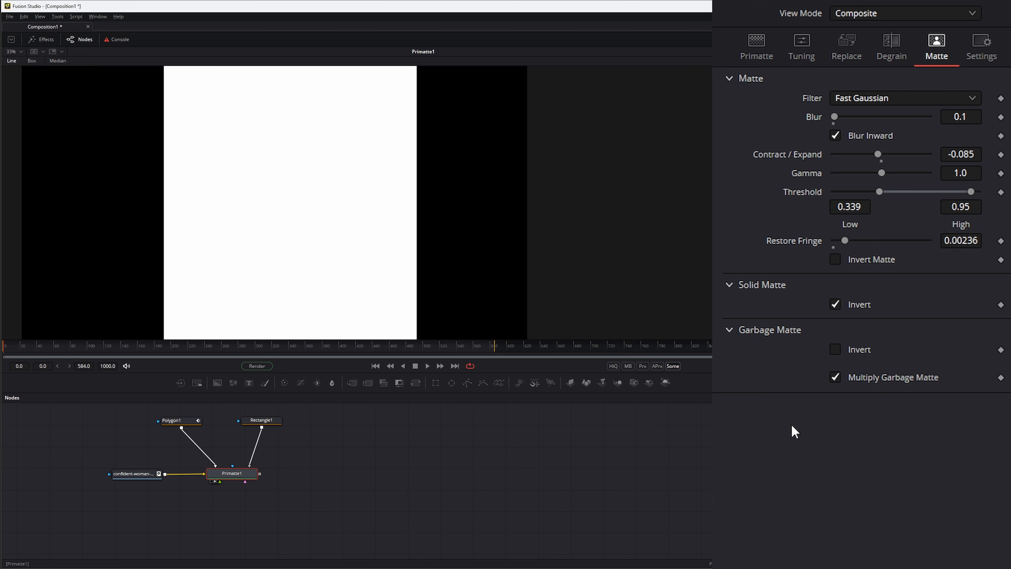
left_click(836, 350)
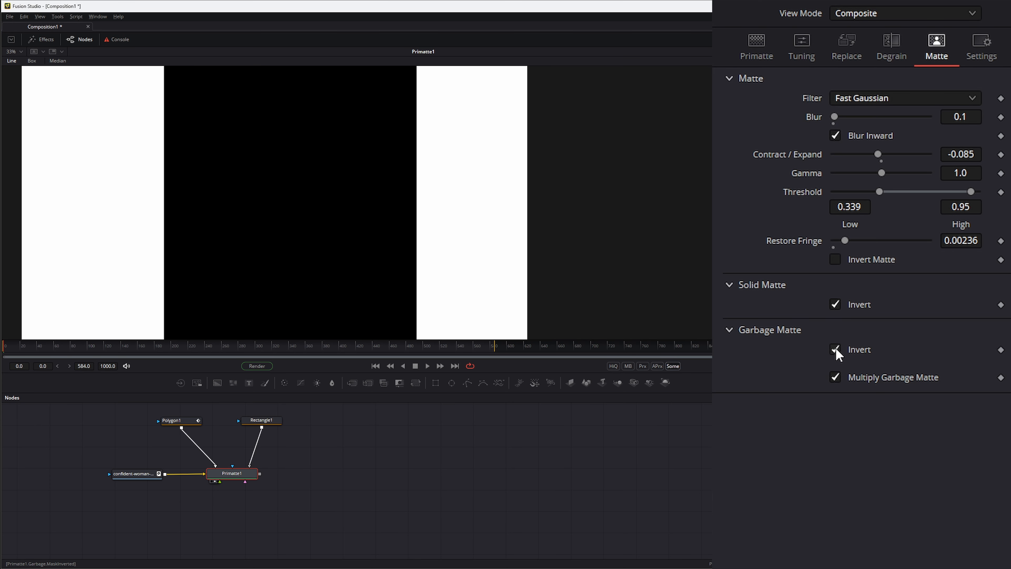
left_click(835, 305)
left_click(835, 349)
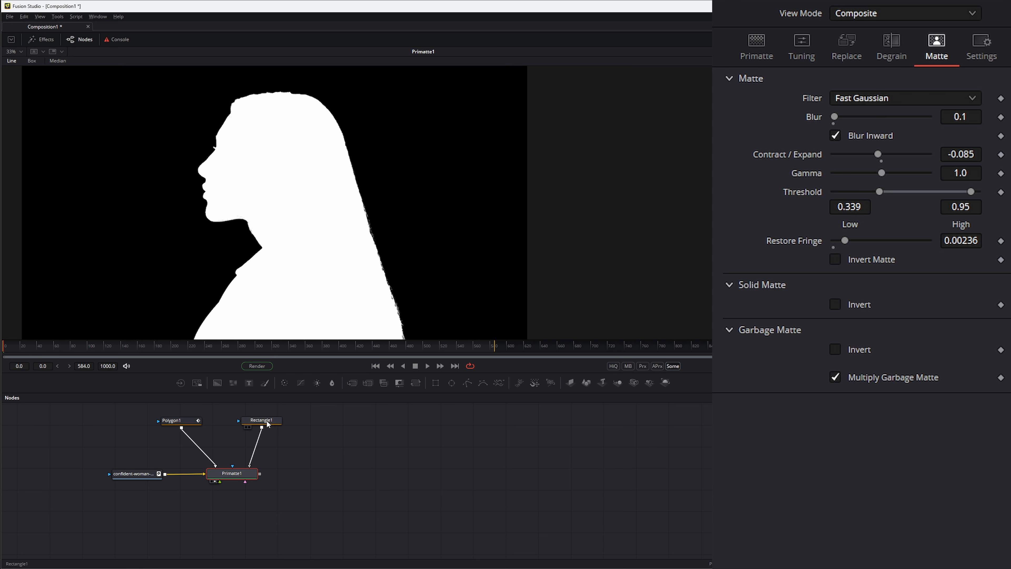
left_click_drag(268, 424, 265, 424)
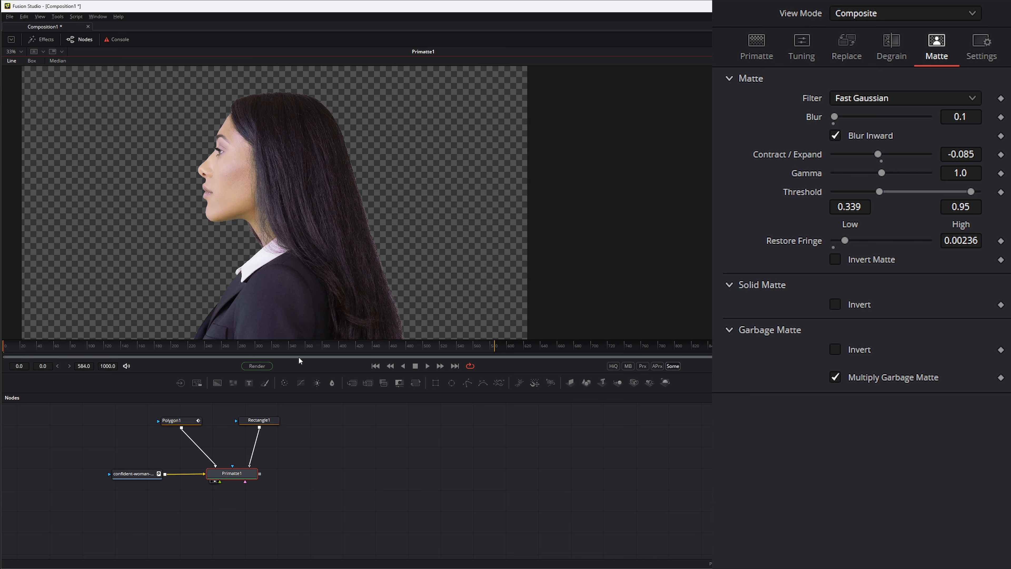
Delete the Polygon and Rectangle matte nodes along with the existing Primatte1 node, keeping only the footage loader.
left_click_drag(137, 464, 310, 415)
key("Delete")
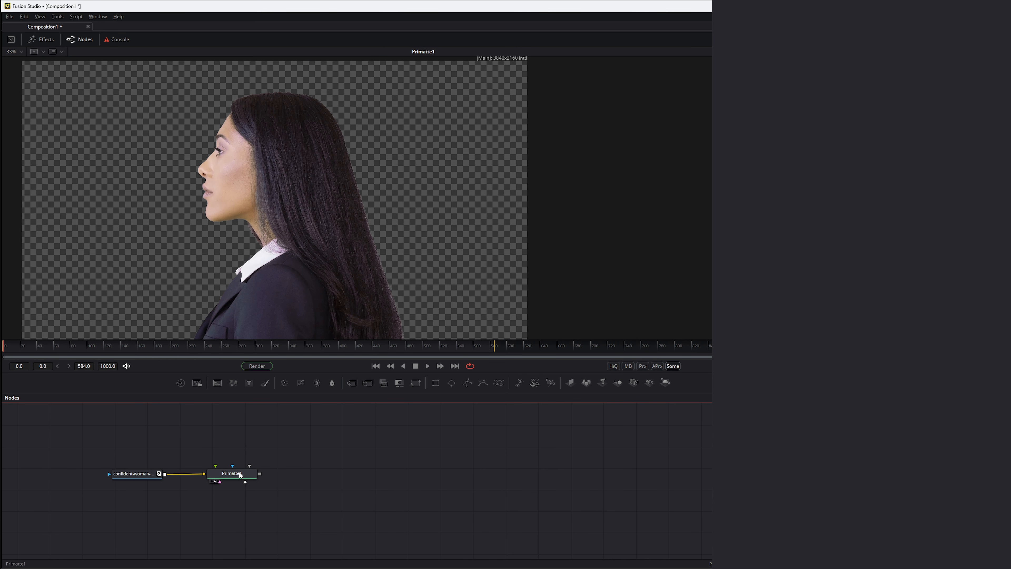
left_click(231, 474)
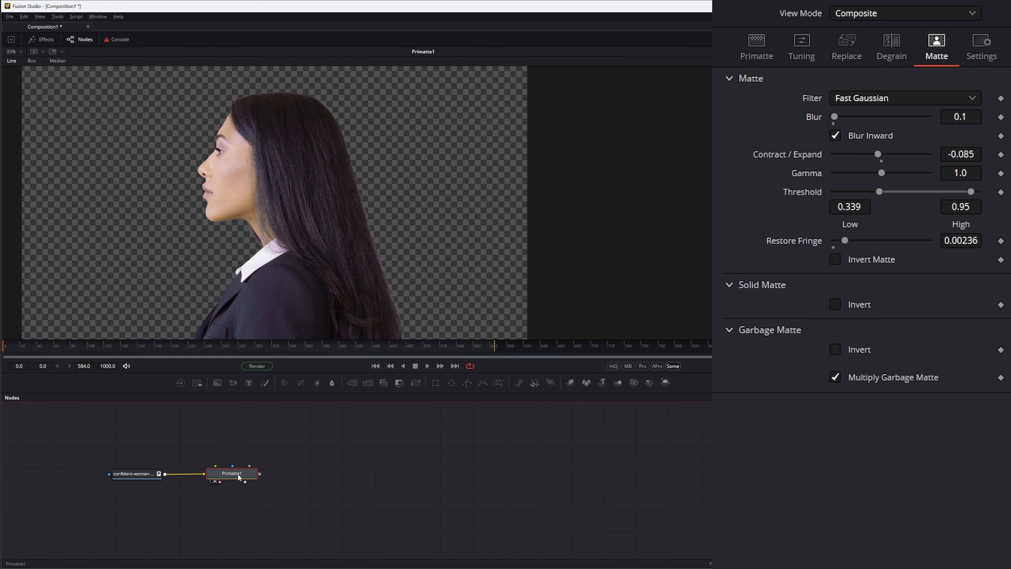
left_click(133, 474)
left_click(253, 475)
left_click_drag(190, 446, 336, 510)
Add a fresh Primatte node after the footage loader and space it out from the loader.
left_click(136, 474)
key("shift+space")
type("resi")
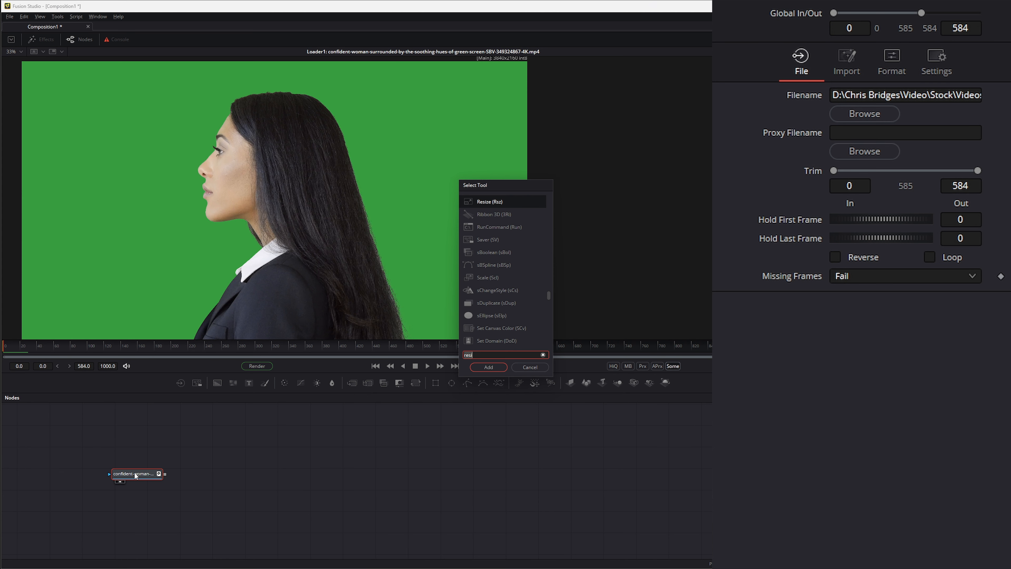
type("prim")
key("Return")
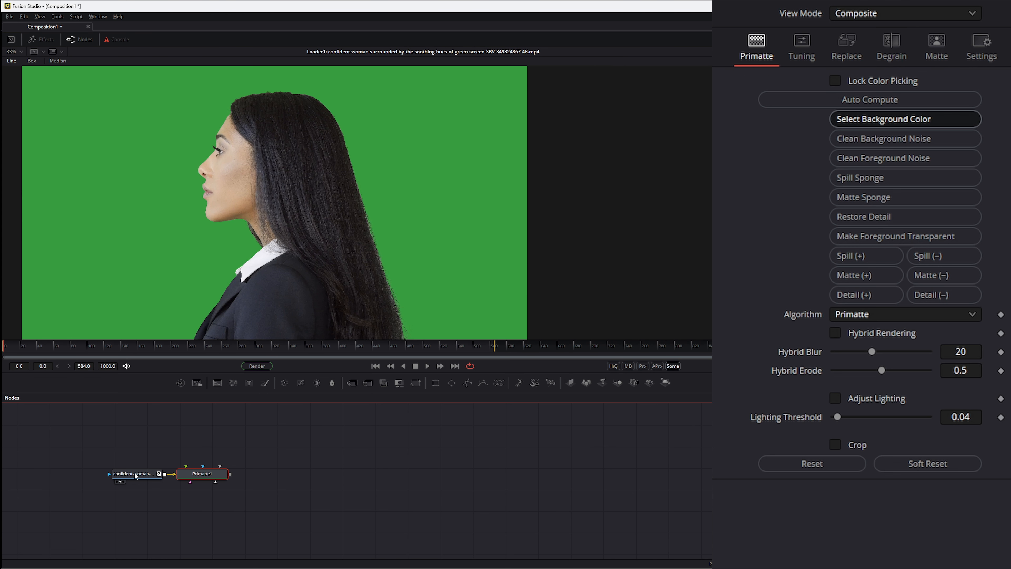
left_click_drag(195, 476, 217, 477)
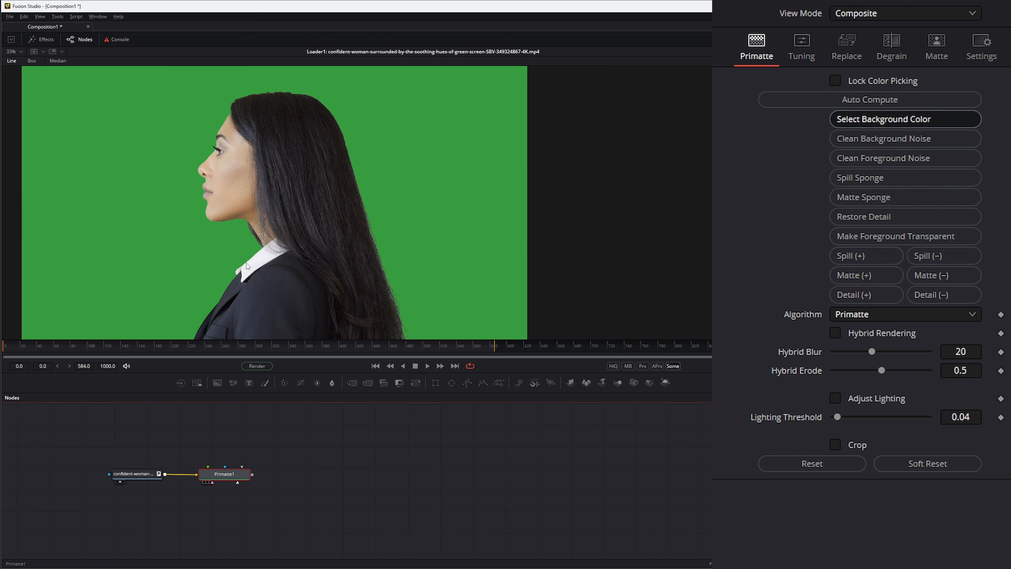
Show the new Primatte node in the viewer and key out the green screen with Auto Compute.
key("1")
left_click(862, 100)
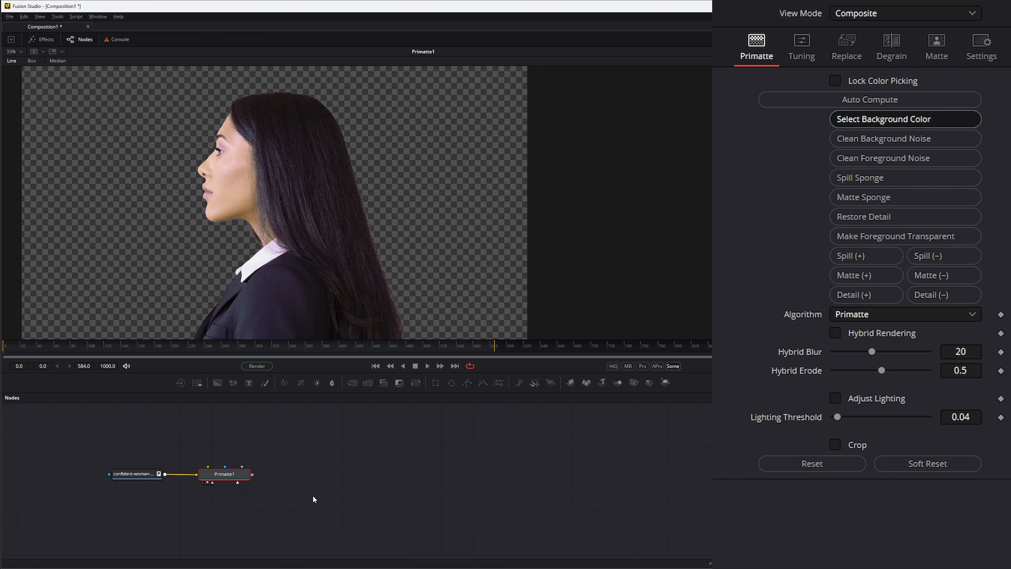
left_click_drag(231, 474, 265, 474)
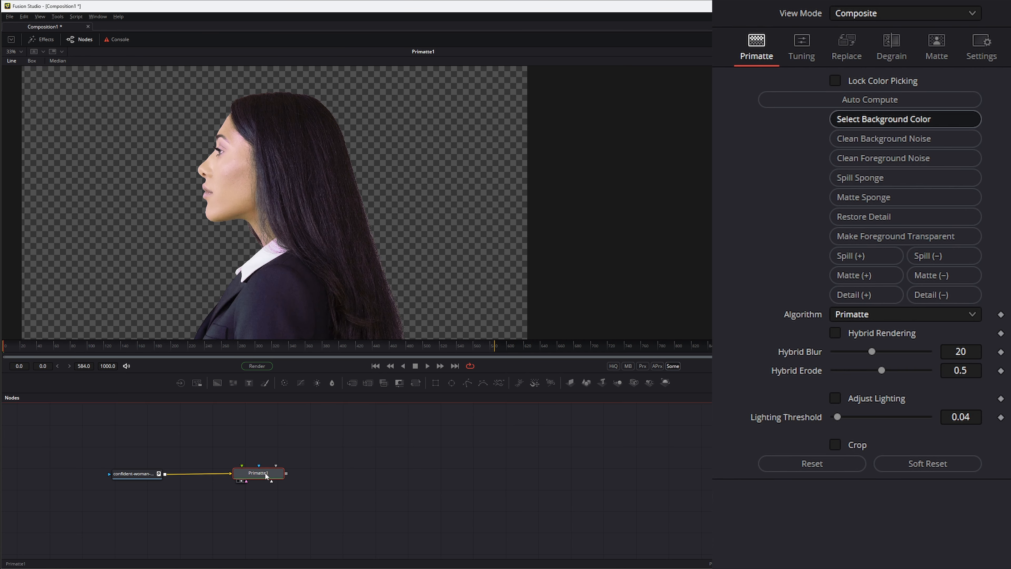
left_click(347, 466)
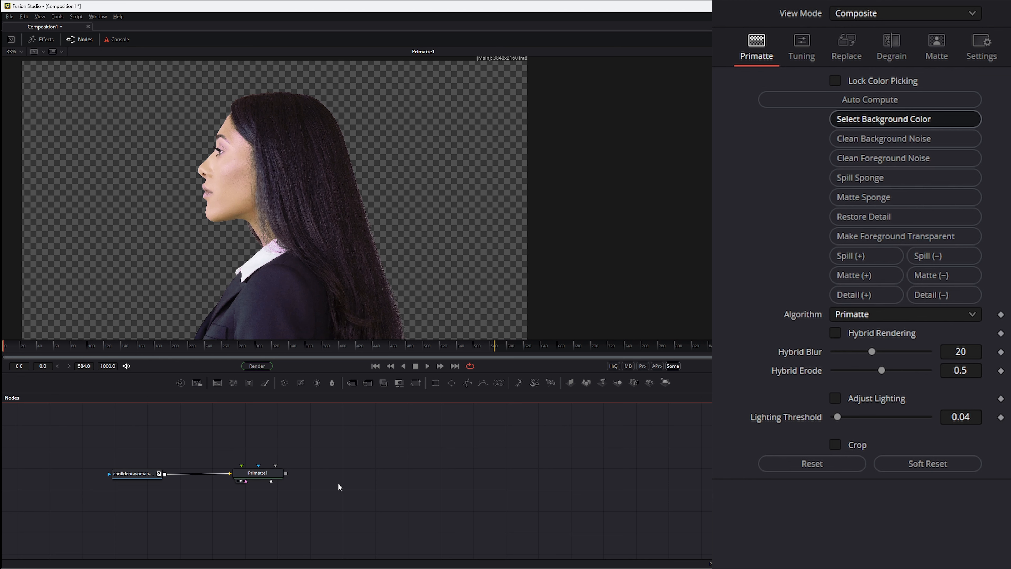
Add a Hue Curves node below Primatte1, feed it from the footage loader and show it in the viewer.
key("ctrl+space")
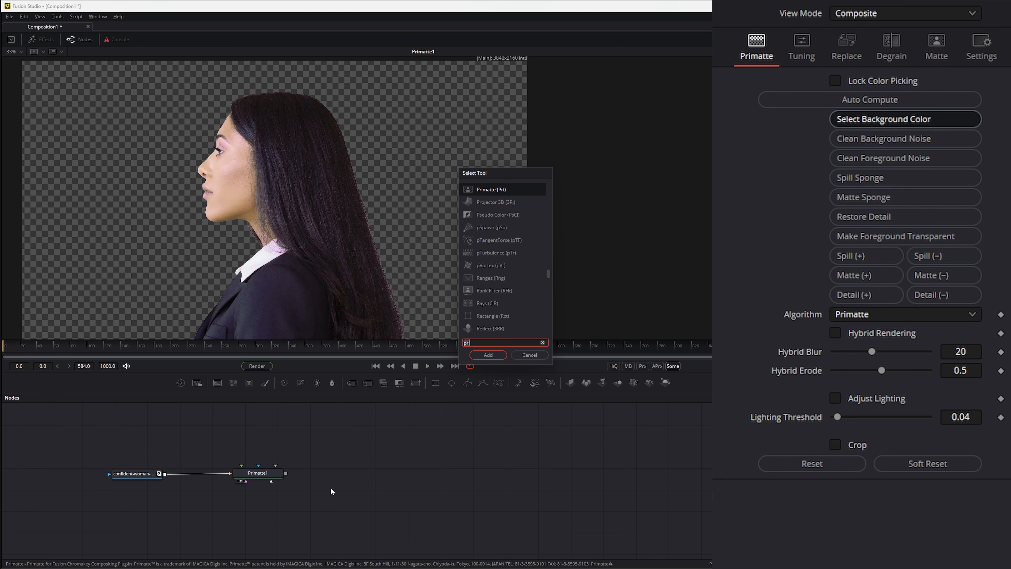
type("hu")
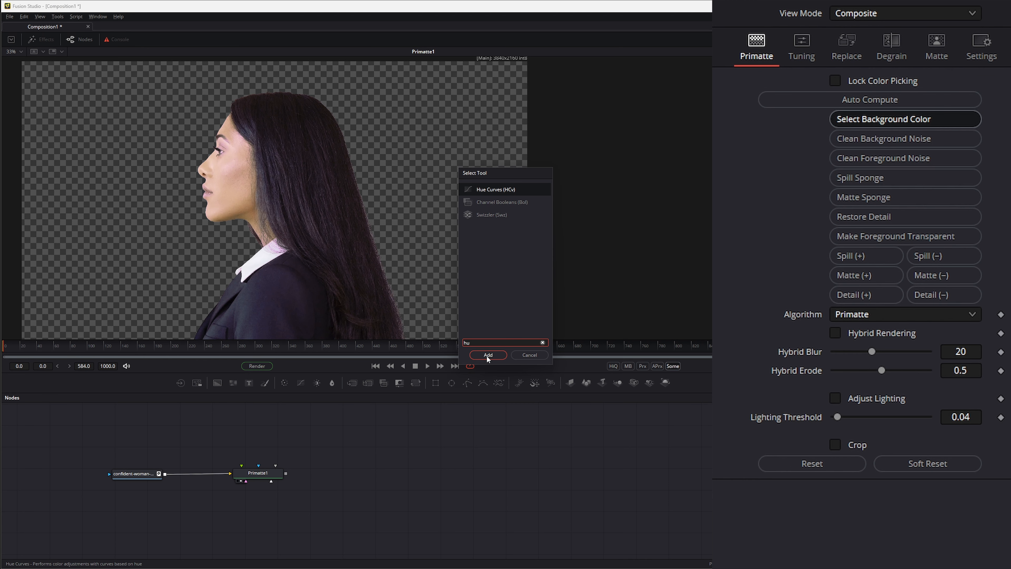
left_click(487, 354)
left_click_drag(332, 485, 258, 507)
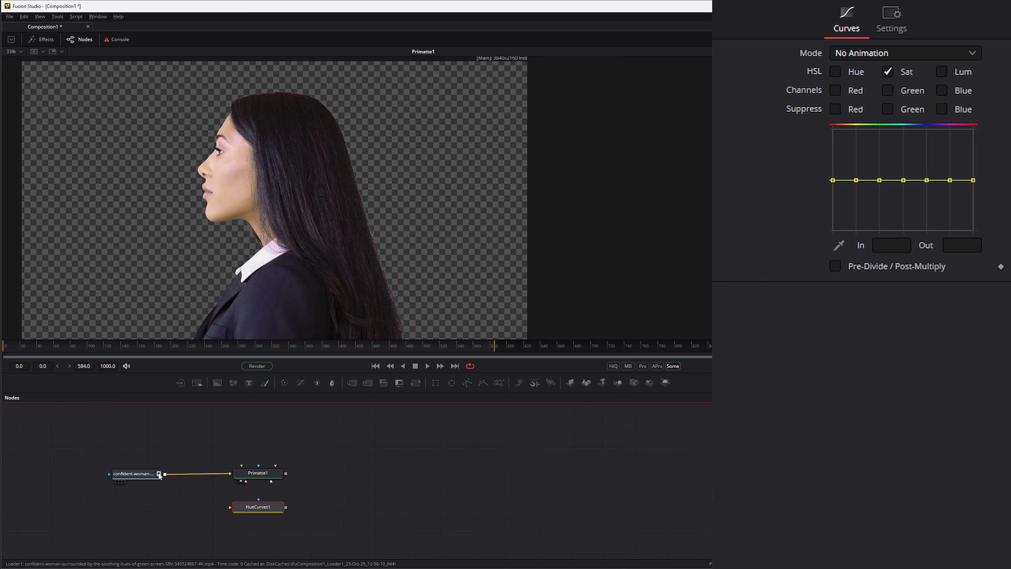
left_click_drag(165, 474, 233, 507)
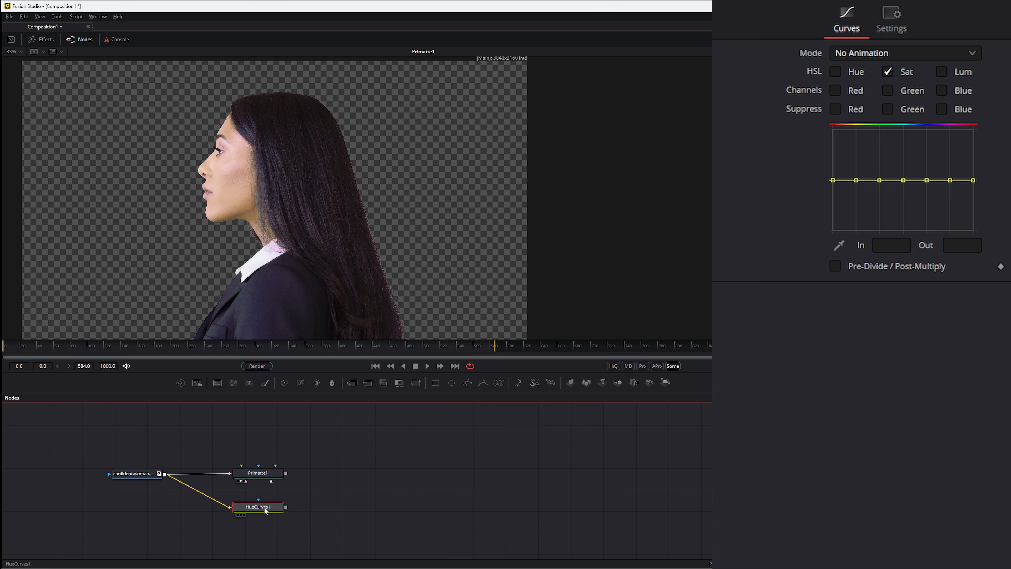
key("1")
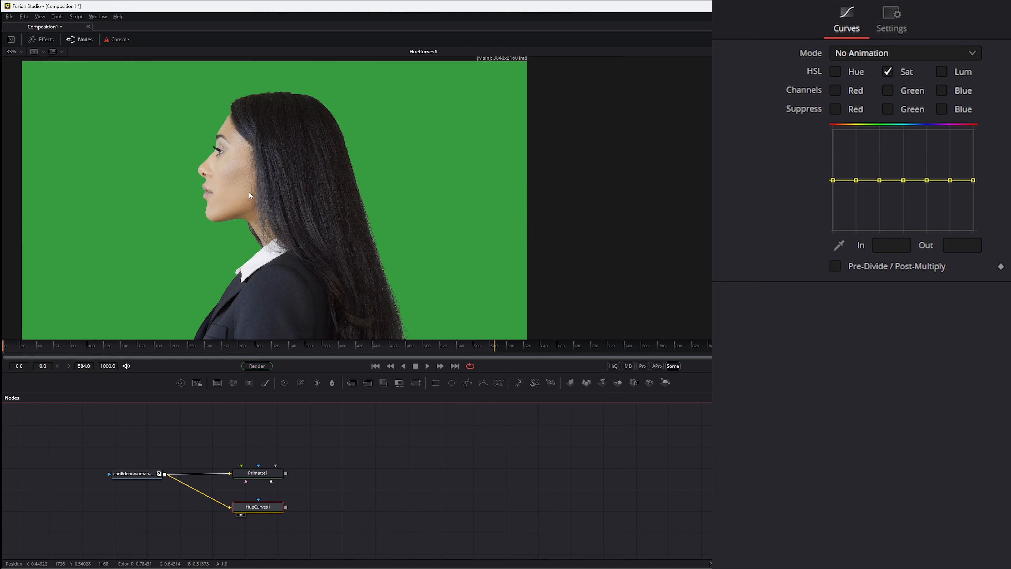
Switch HueCurves1 from the saturation curve to green suppression and pull the green-hue point down.
left_click(887, 72)
left_click(888, 109)
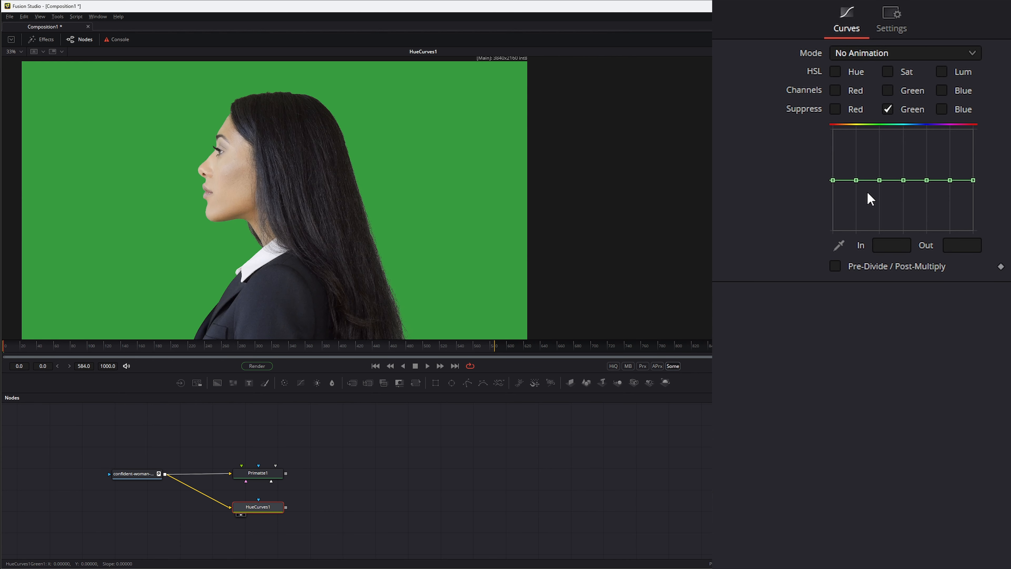
left_click_drag(880, 180, 880, 213)
Set the green suppression point to In 2.0 and Out 0.0, and stretch its handles sideways to widen the dip.
left_click(973, 245)
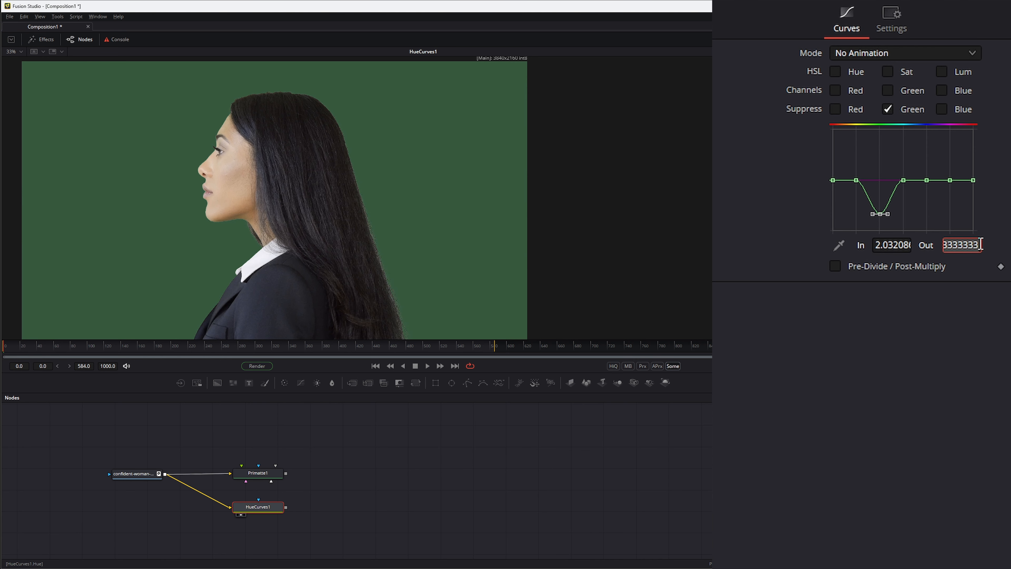
key("shift+Tab")
left_click(962, 244)
type("0")
key("Return")
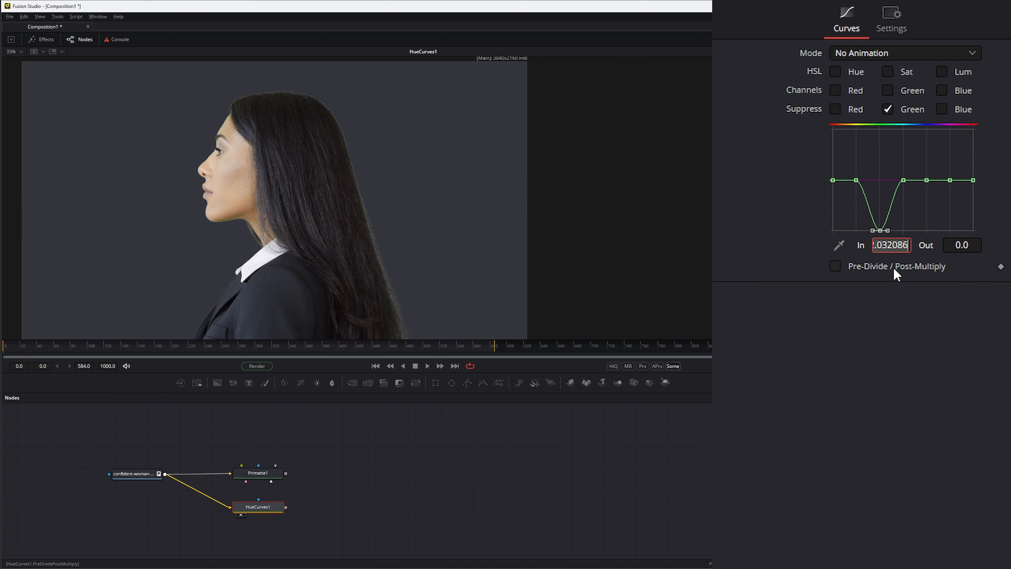
type("2")
key("Tab")
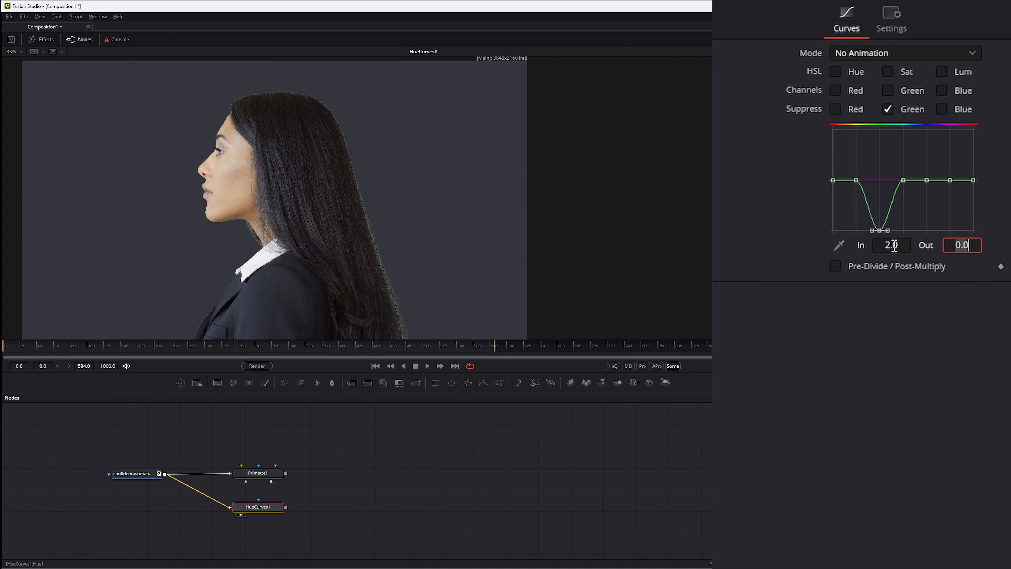
left_click_drag(872, 231, 902, 230)
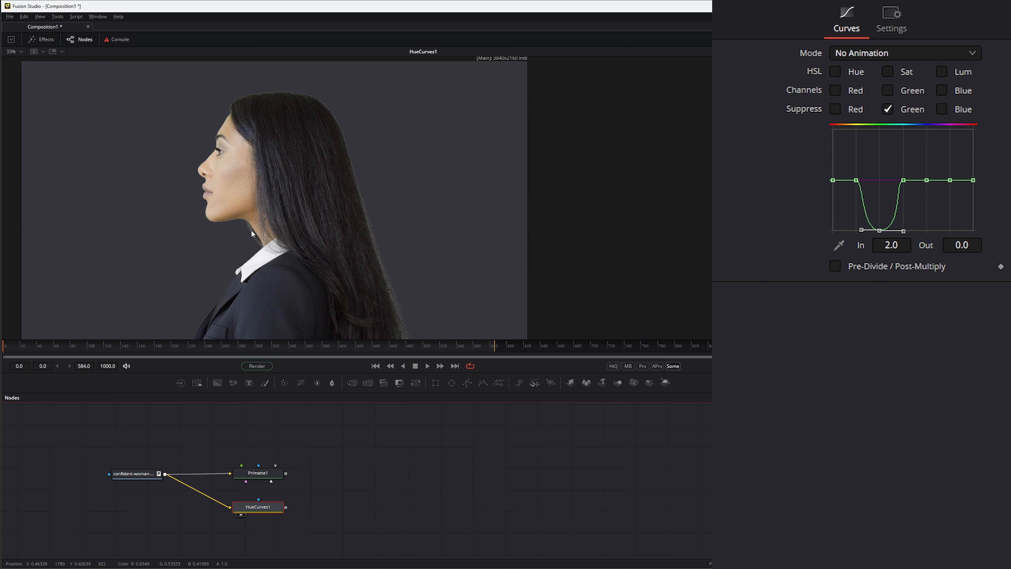
Add an unconnected Channel Booleans node and place it to the right between Primatte1 and HueCurves1.
left_click(366, 470)
key("shift+space")
type("hu")
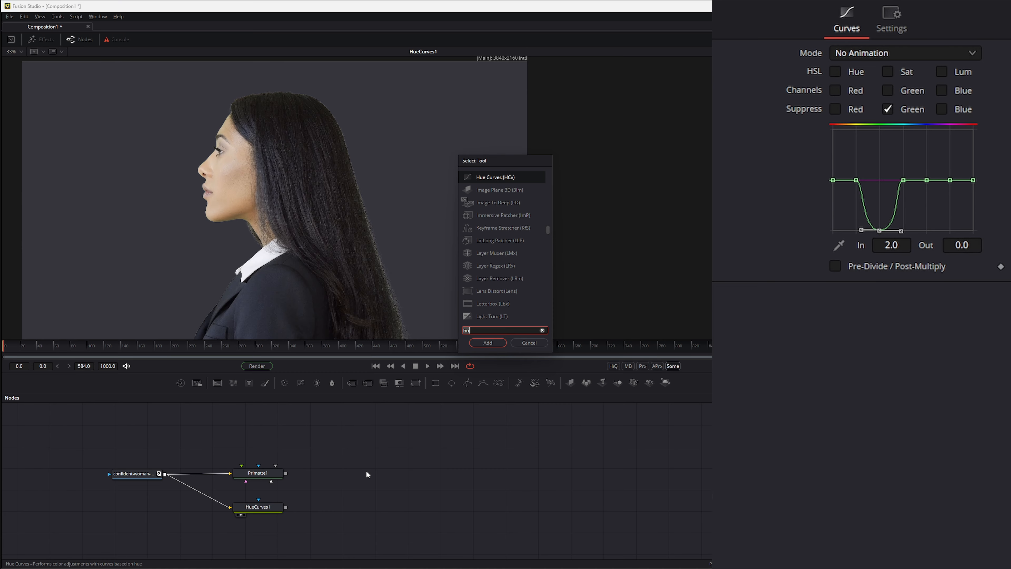
key("BackSpace")
key("BackSpace")
type("chan")
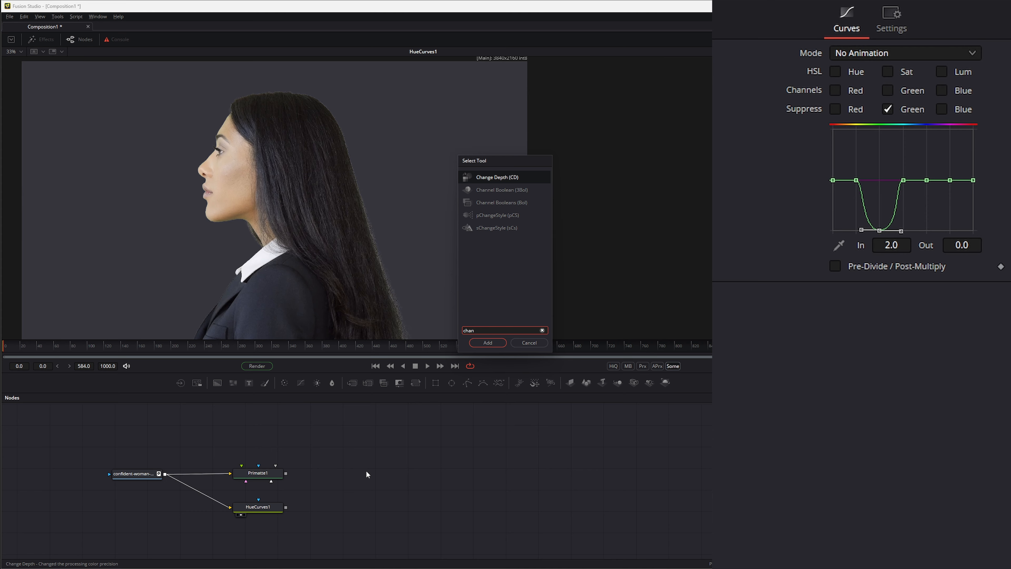
left_click(501, 202)
left_click(488, 343)
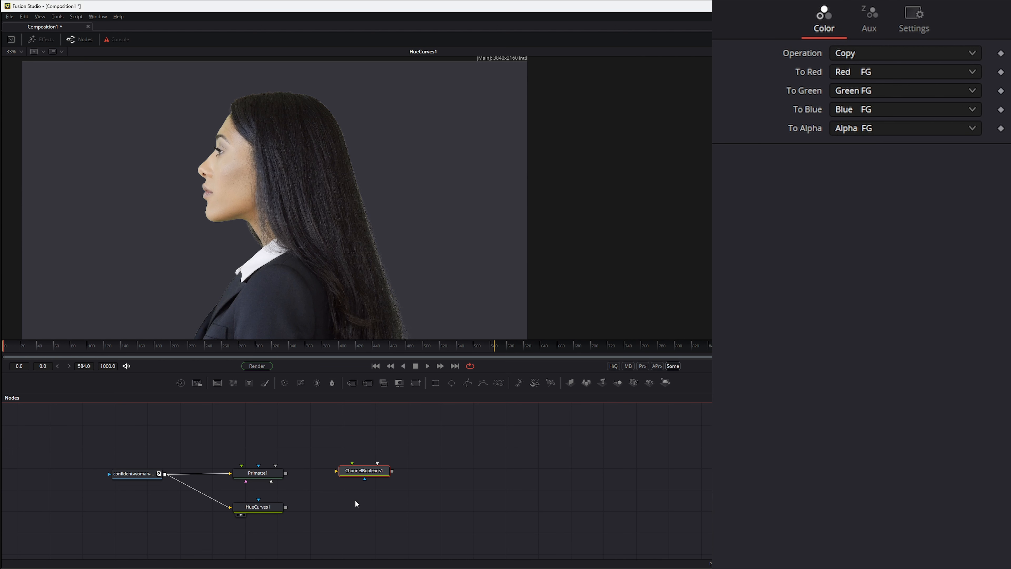
left_click_drag(363, 470, 348, 494)
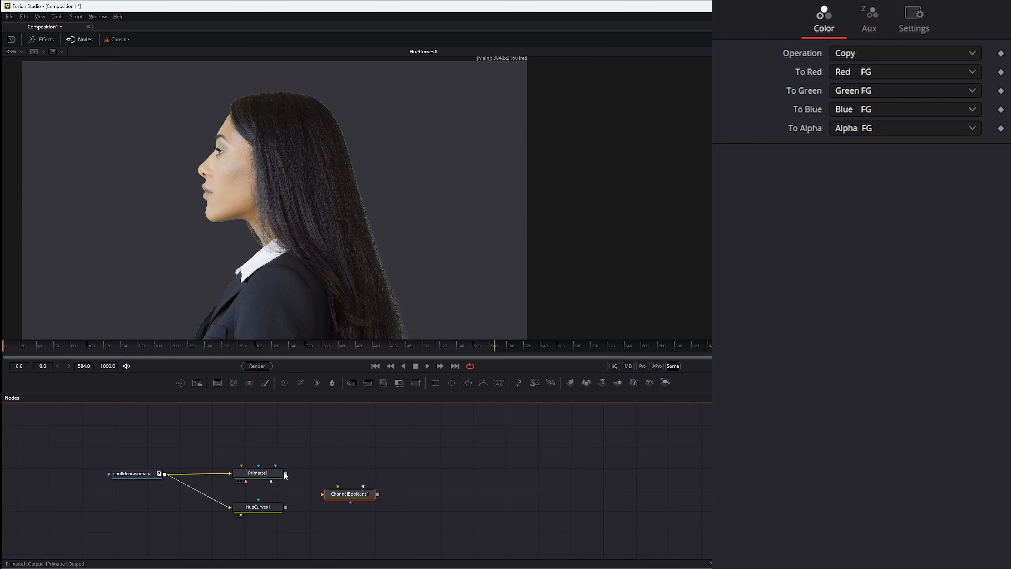
Connect Primatte1 as background and HueCurves1 as foreground of ChannelBooleans1, display it, and set To Alpha to Alpha BG.
left_click_drag(285, 474, 338, 491)
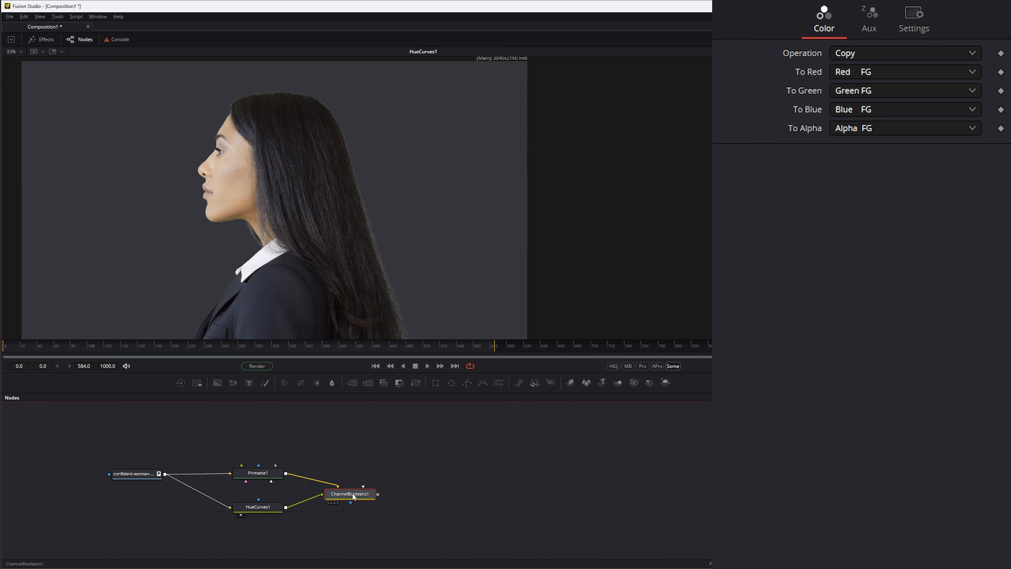
key("1")
left_click(864, 128)
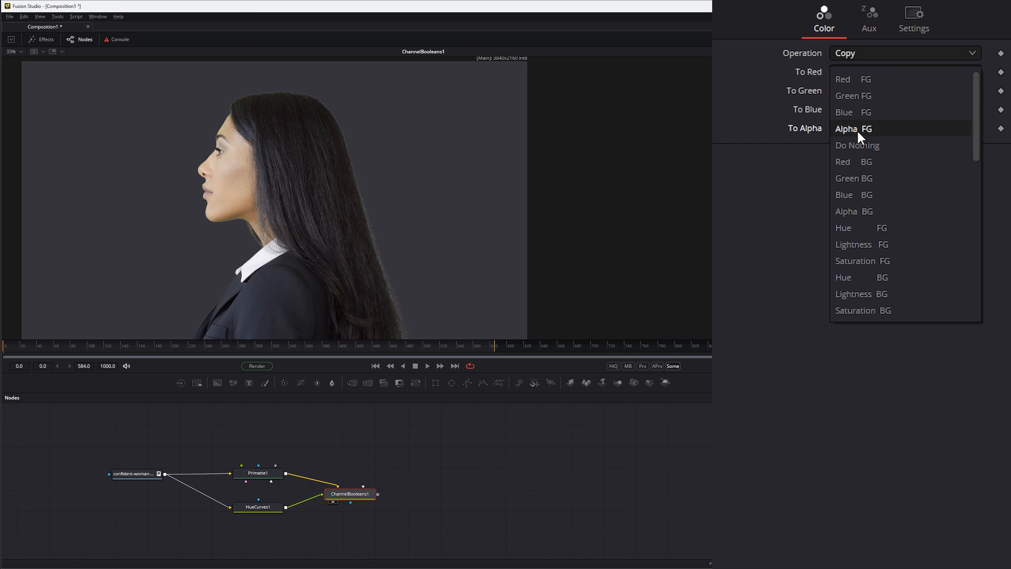
left_click(874, 212)
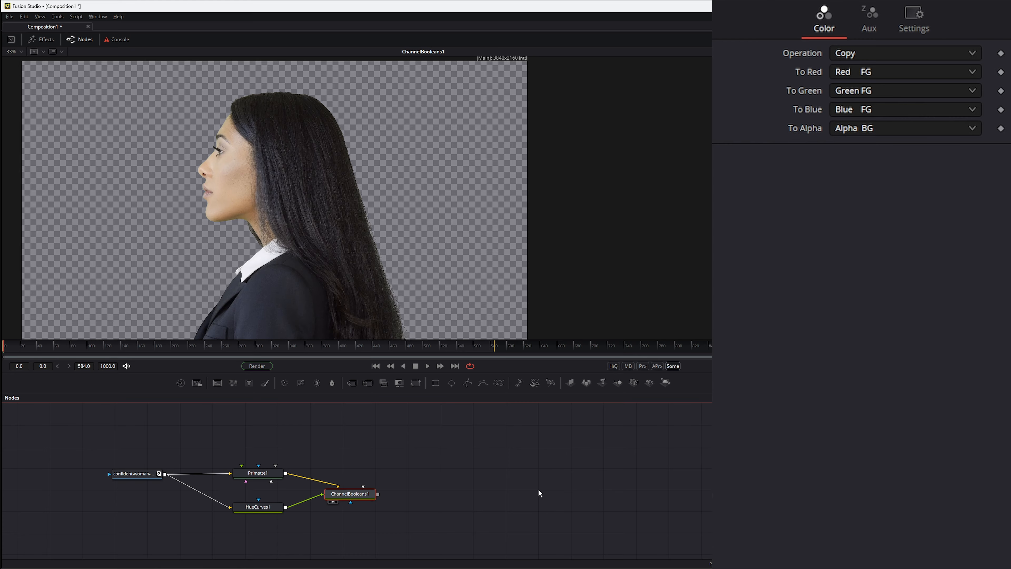
Add an Alpha Multiply node after ChannelBooleans1.
key("shift+space")
type("Alpha Multiply")
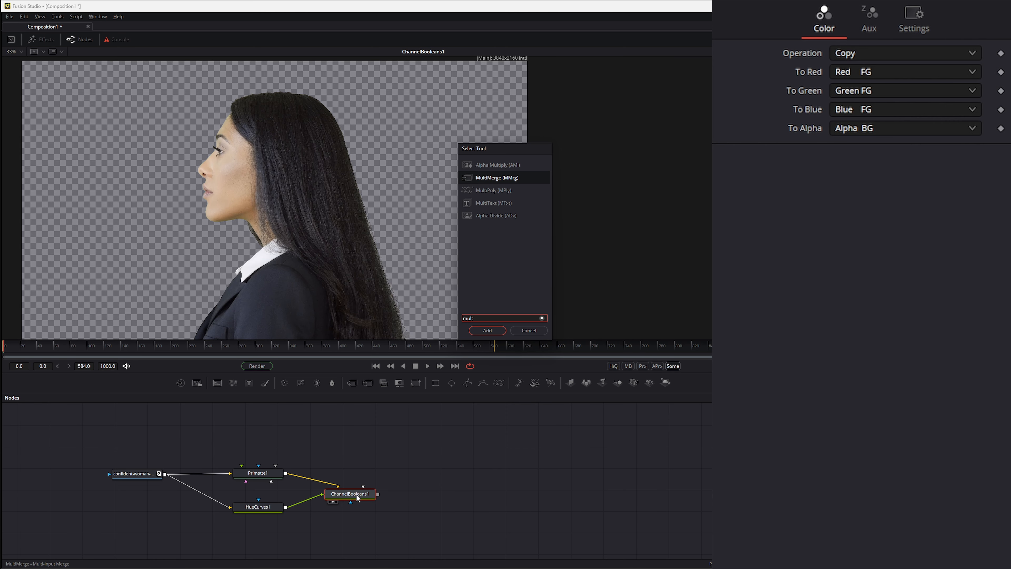
left_click(486, 330)
Compare the AlphaMultiply1 result with Primatte1's output in the viewer, ending on AlphaMultiply1.
left_click_drag(422, 494, 360, 215)
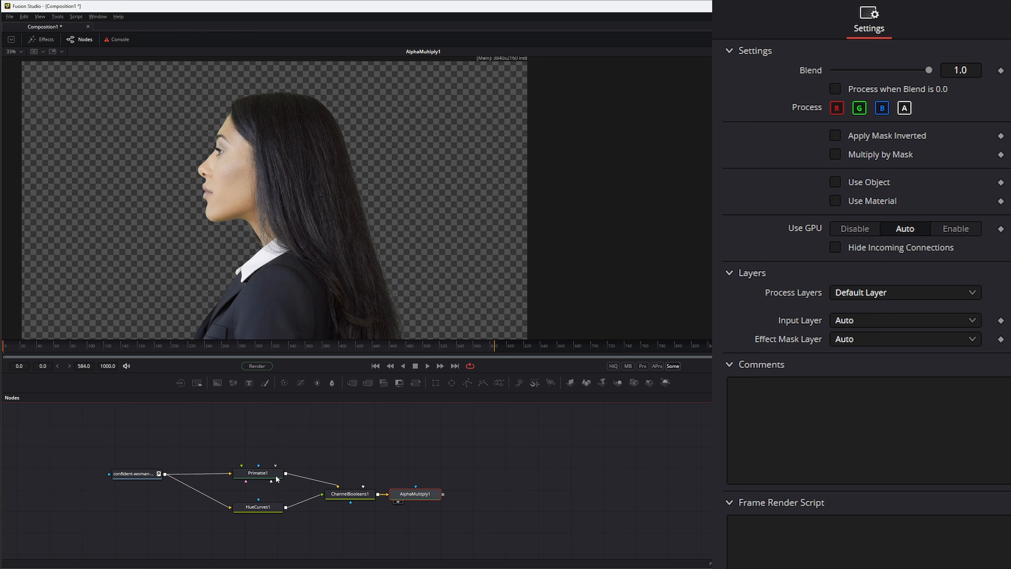
left_click_drag(258, 472, 258, 271)
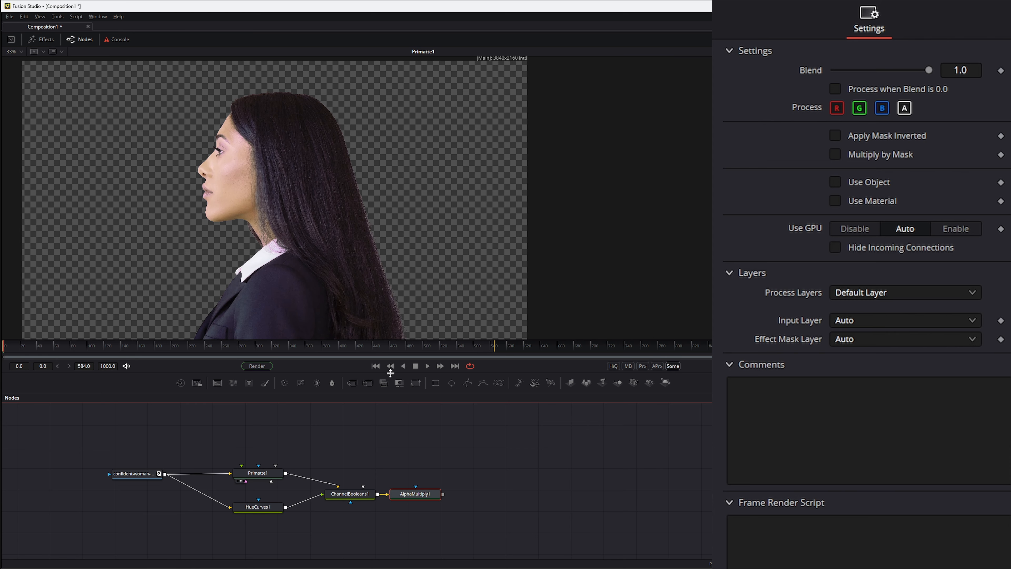
key("1")
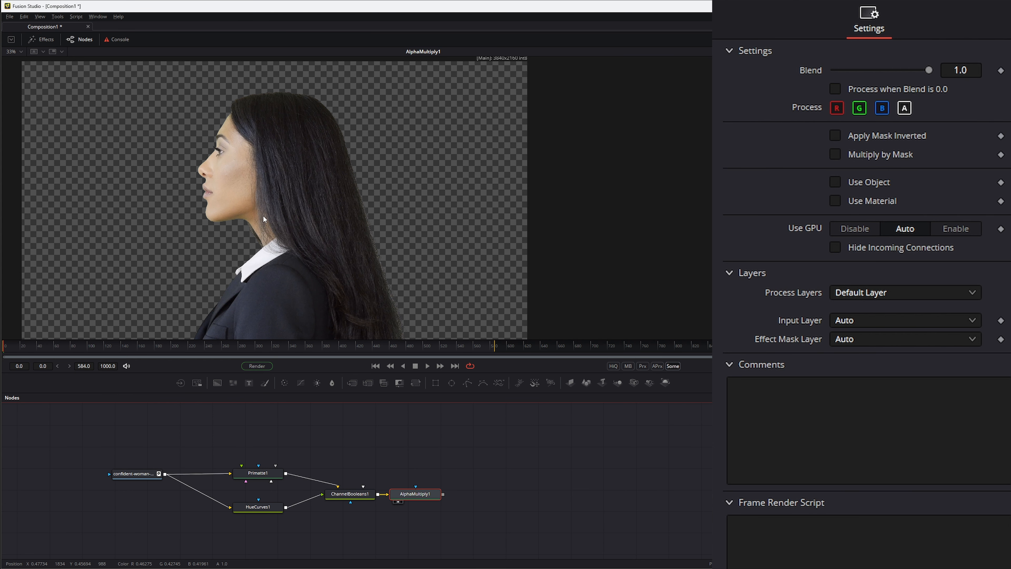